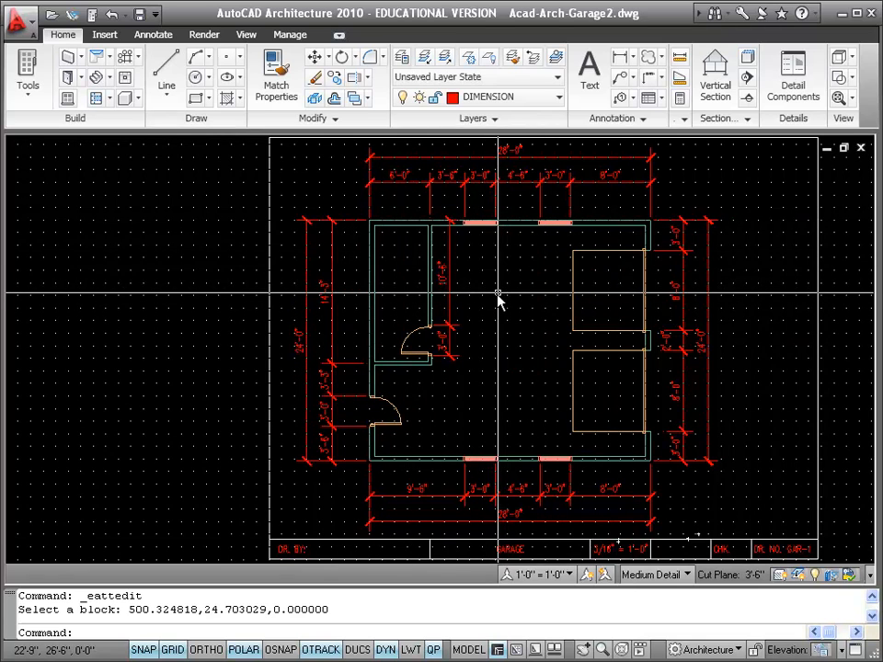
pyautogui.scroll(2, 498, 294)
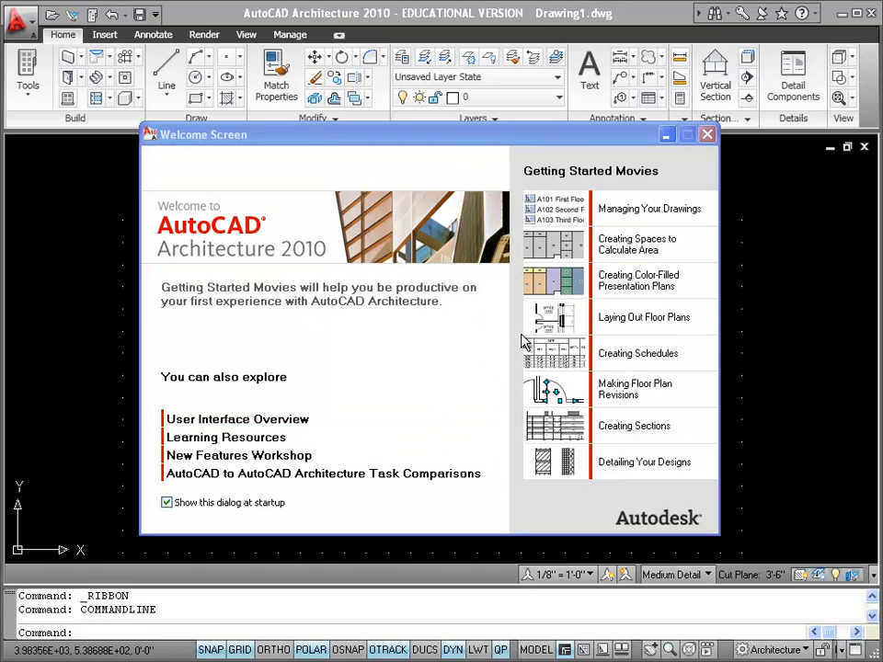
# Dismiss the welcome screen and create a new drawing from the 2080-Architectural.dwt template on the Data (K:) drive
pyautogui.click(706, 136)
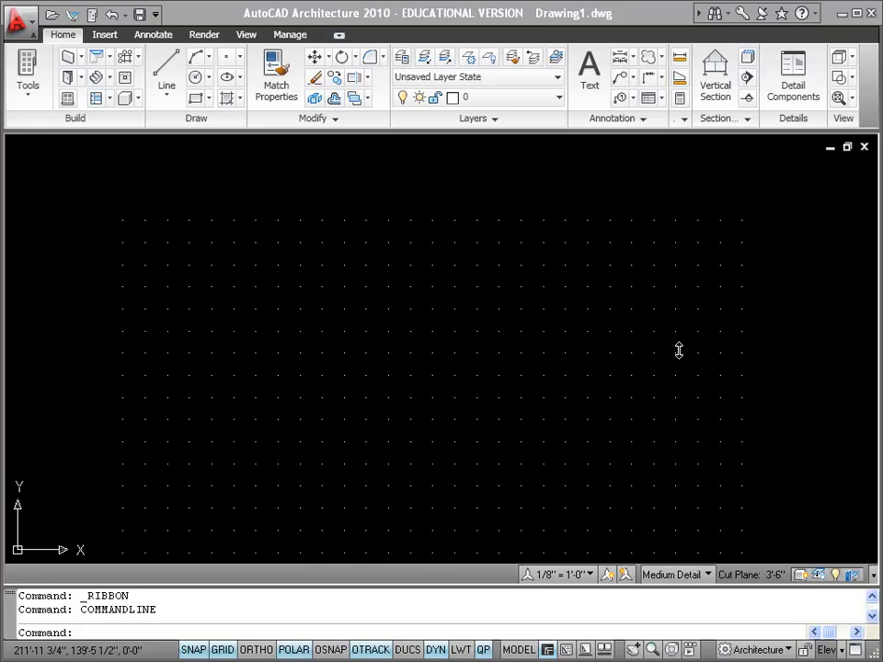
pyautogui.click(32, 26)
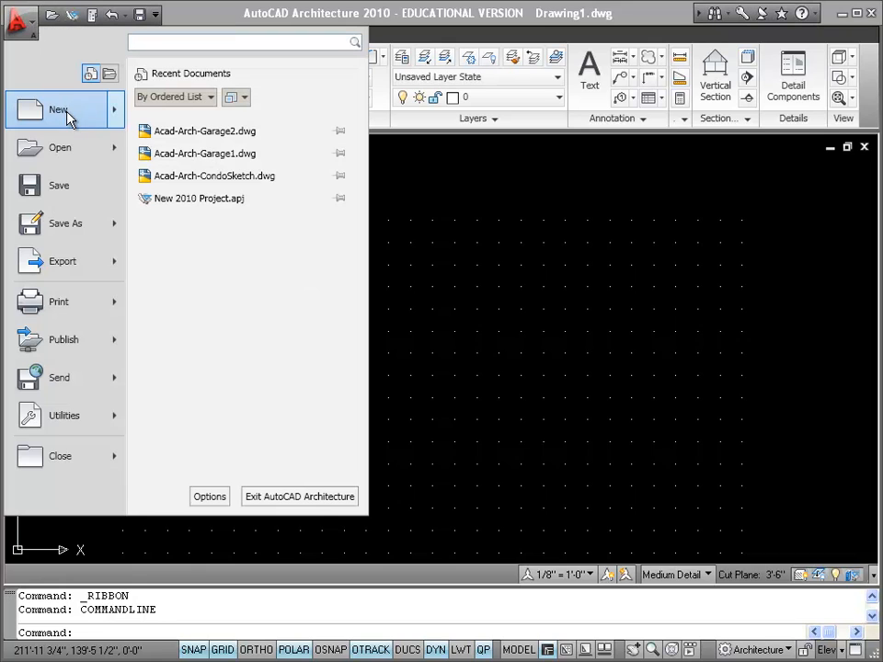
pyautogui.moveTo(66, 117)
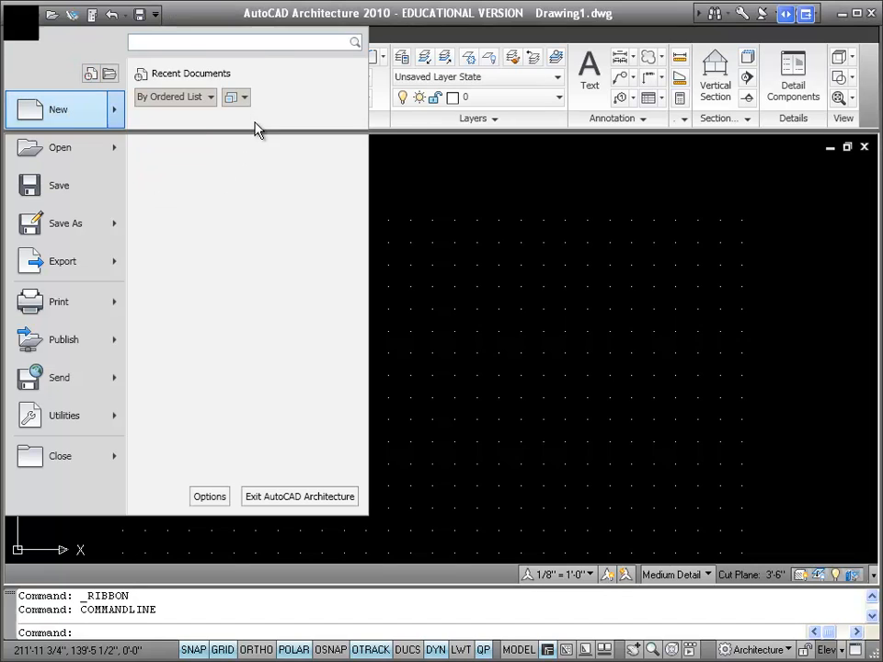
pyautogui.click(257, 130)
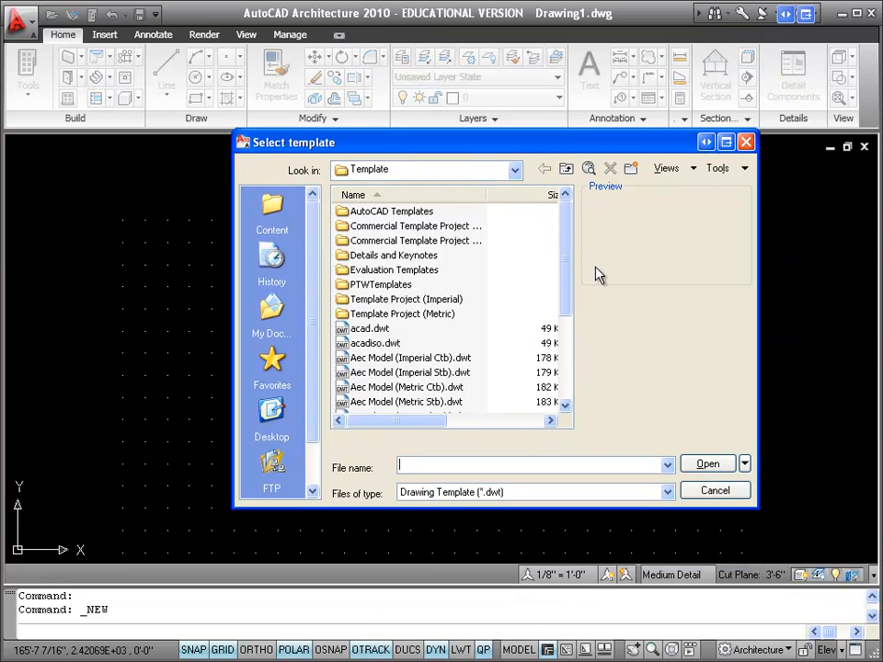
pyautogui.click(513, 171)
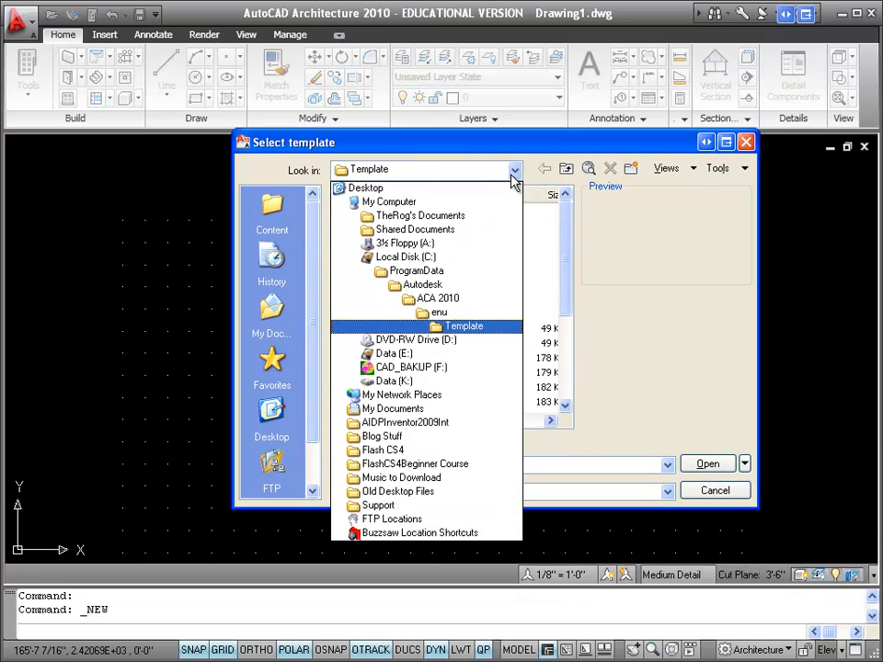
pyautogui.click(419, 383)
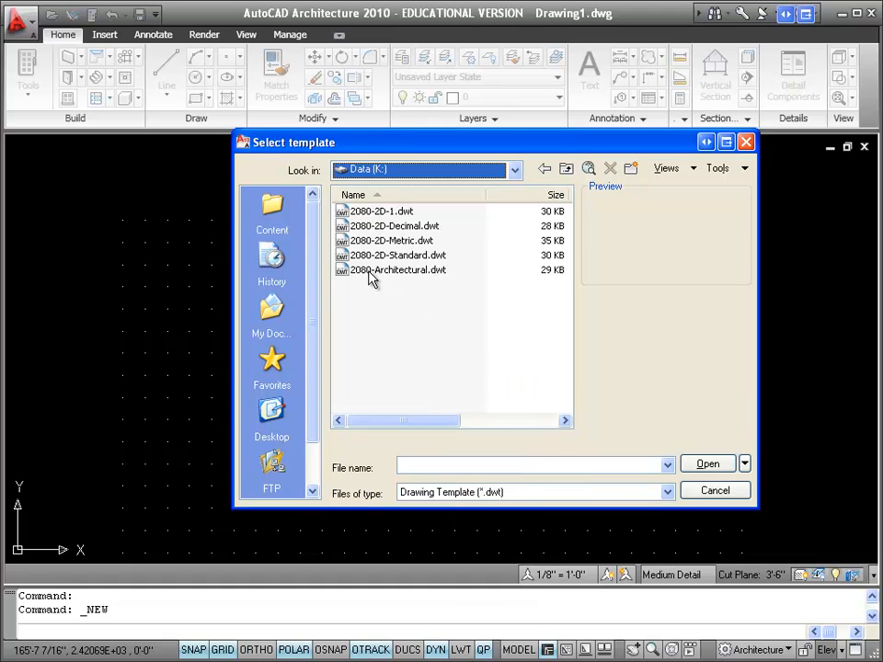
pyautogui.click(372, 273)
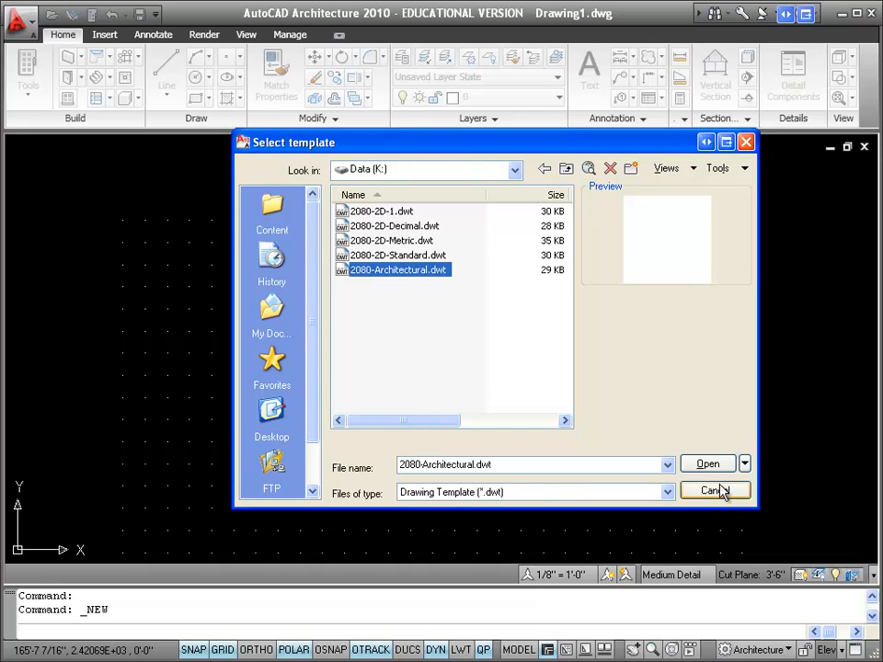
pyautogui.click(701, 467)
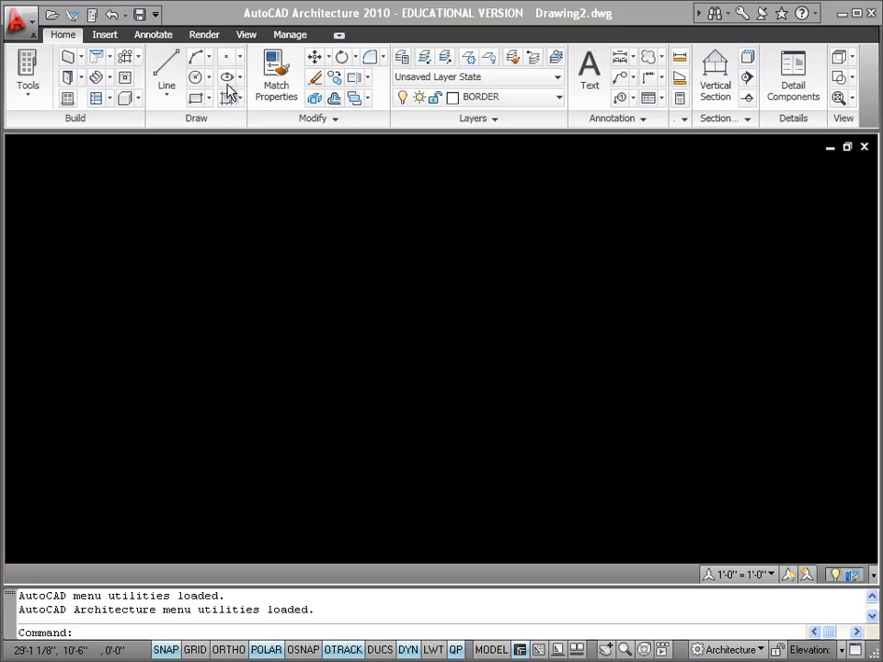
# Choose 8.5x11.dwg from the Data (K:) drive as the block to insert
pyautogui.click(105, 36)
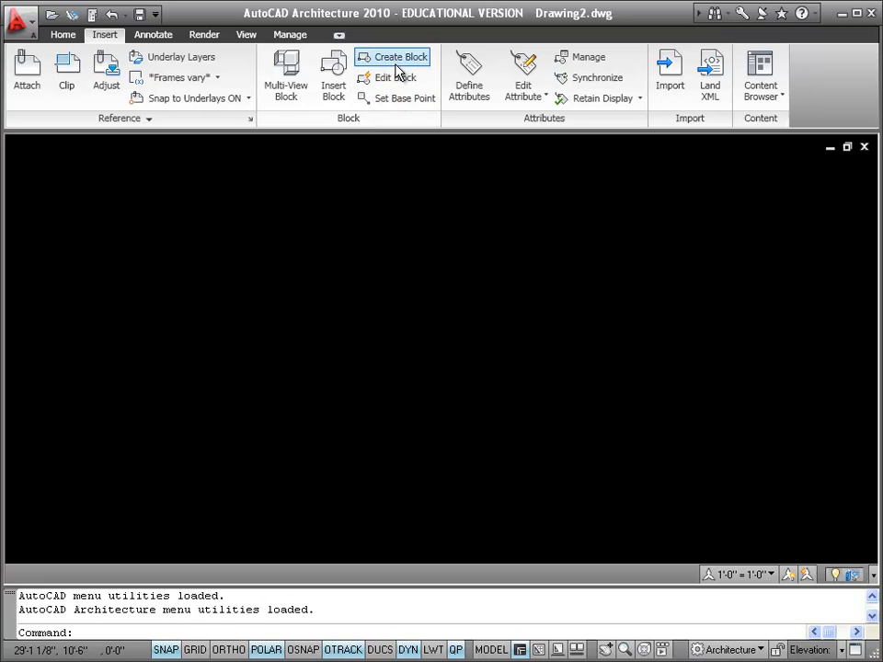
pyautogui.click(333, 78)
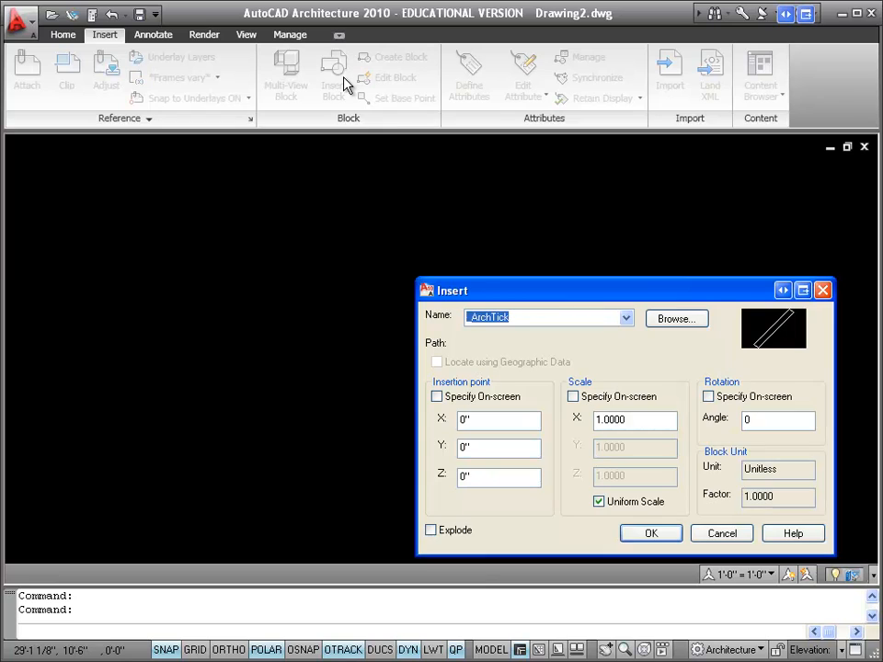
pyautogui.click(683, 321)
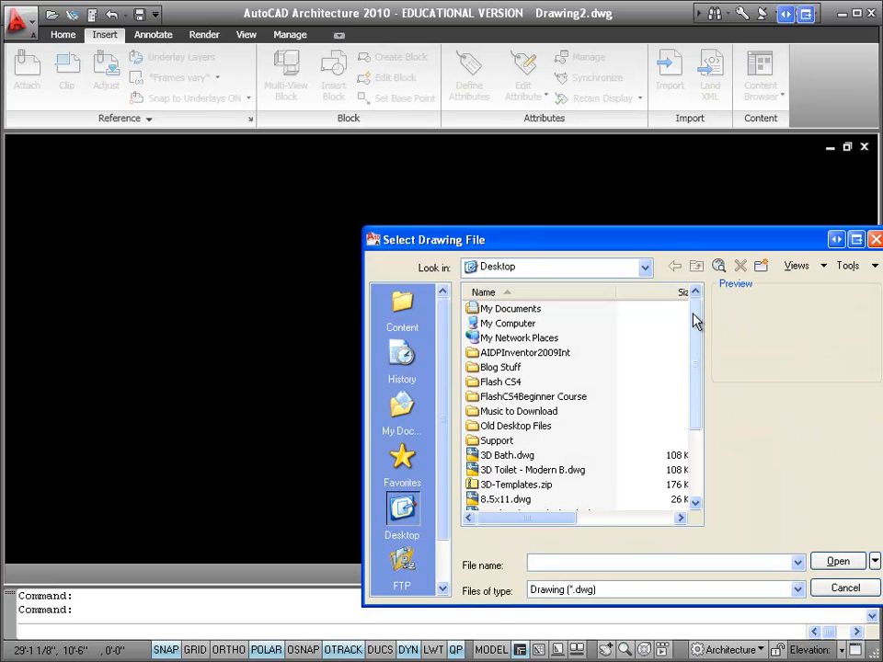
pyautogui.click(647, 267)
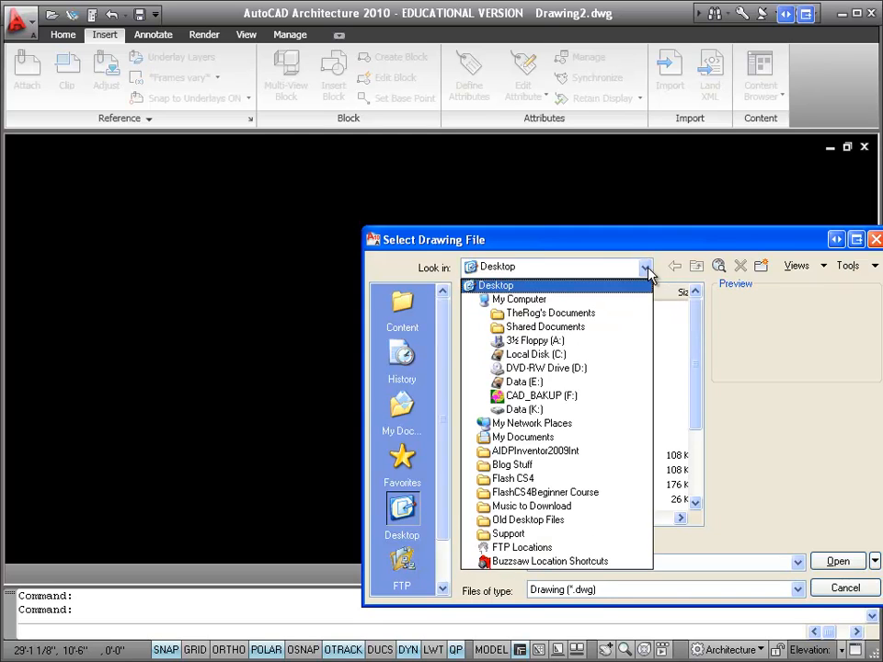
pyautogui.click(539, 411)
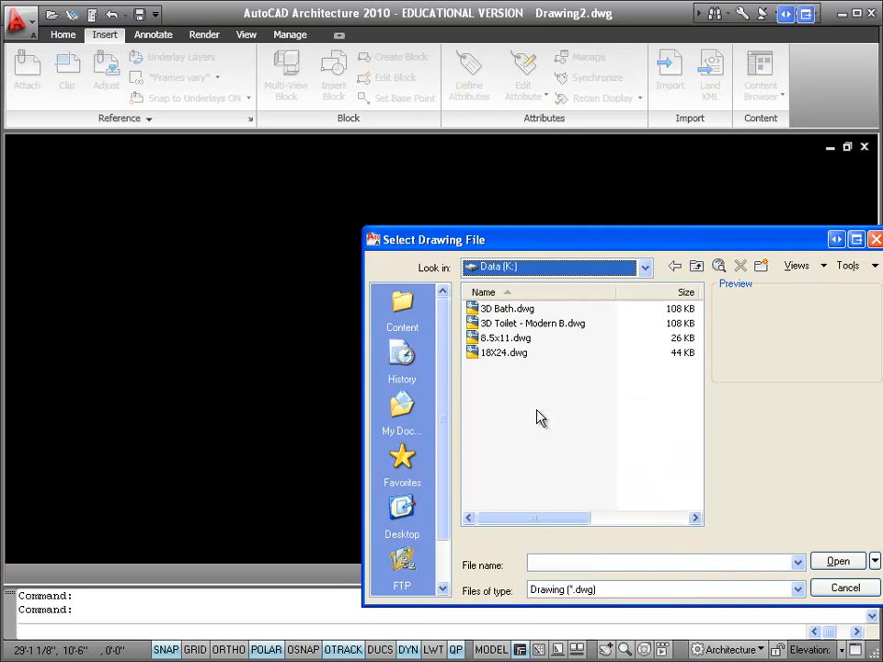
pyautogui.doubleClick(509, 338)
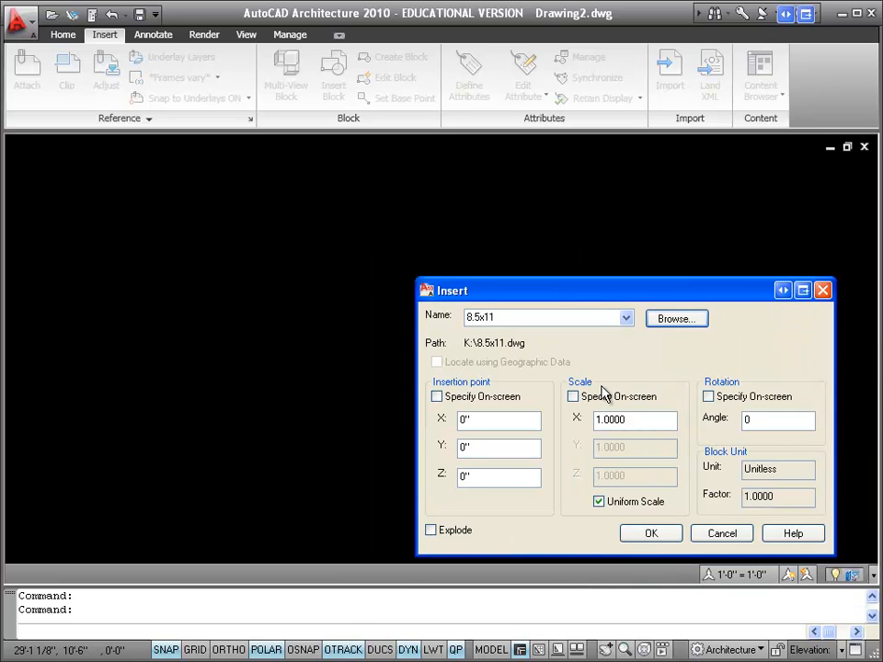
# Insert the 8.5x11 title block at the origin with a uniform scale of 64, leaving its attributes blank
pyautogui.moveTo(621, 295); pyautogui.dragTo(463, 231)
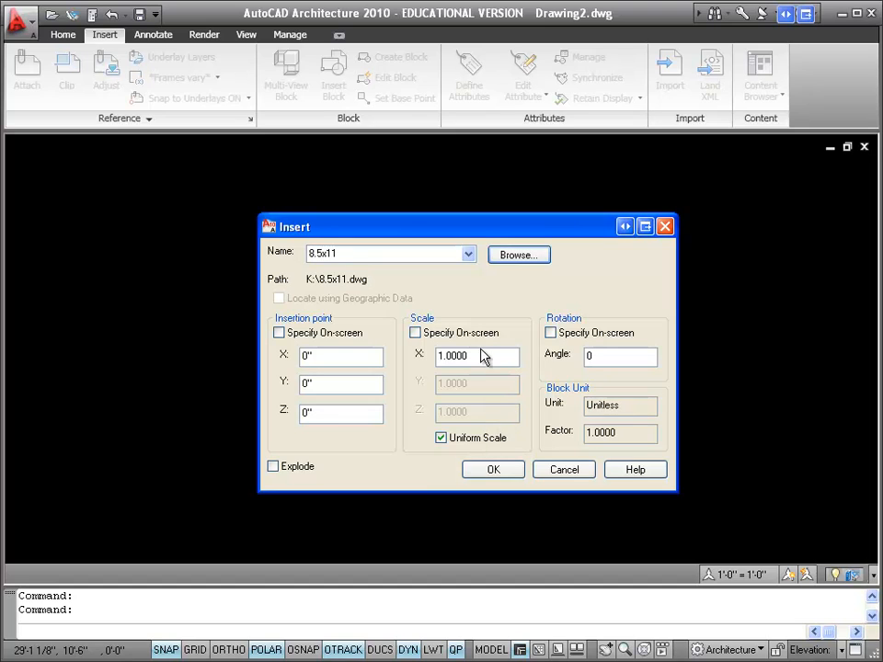
pyautogui.moveTo(481, 355); pyautogui.dragTo(416, 355)
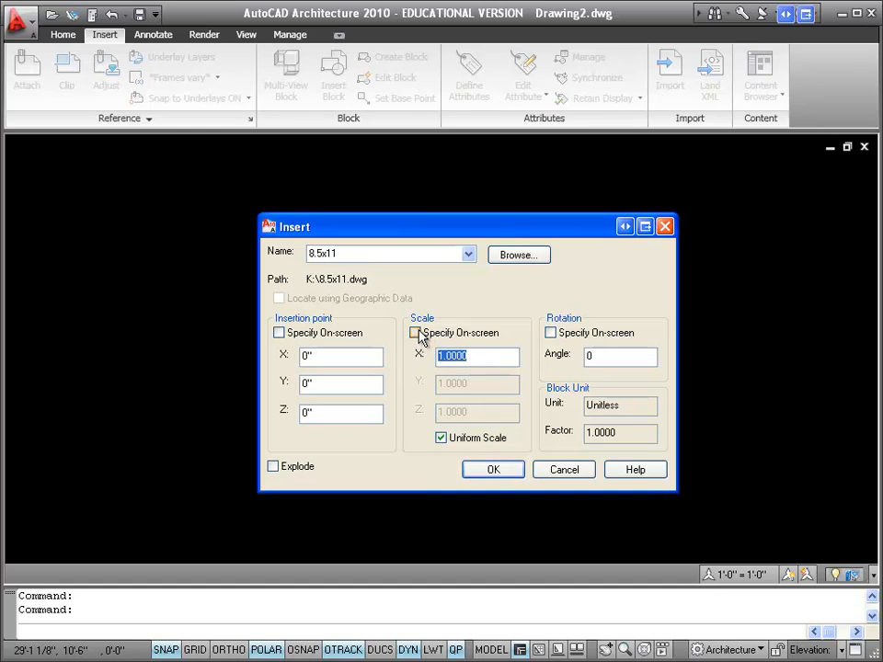
pyautogui.write('64')
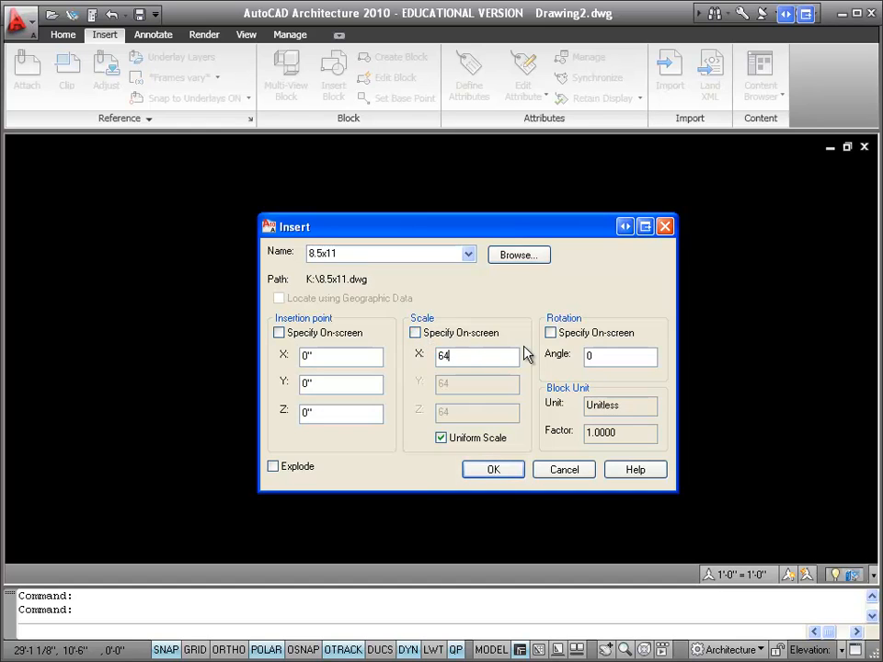
pyautogui.click(491, 470)
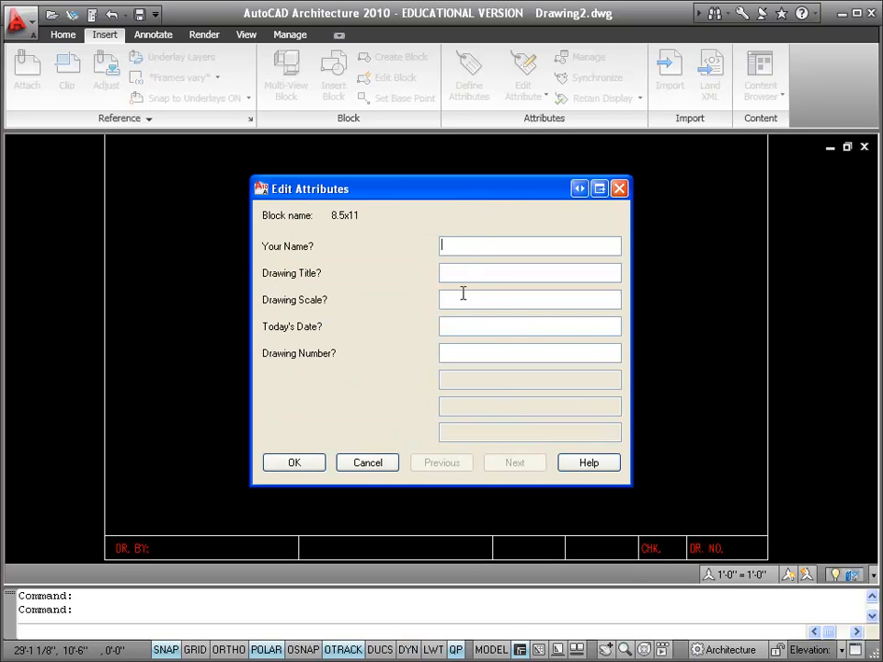
pyautogui.click(298, 466)
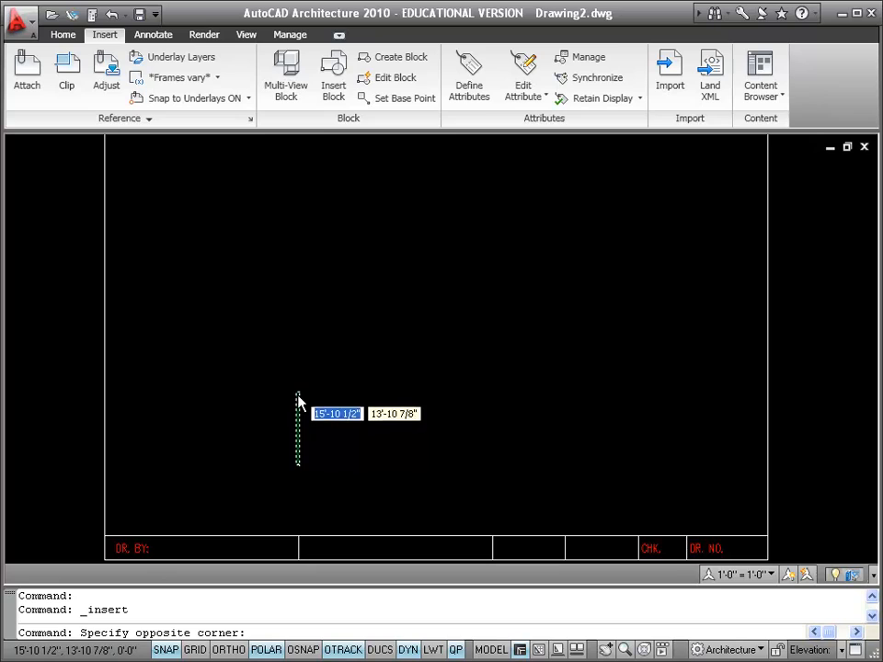
pyautogui.press('Escape')
pyautogui.click(533, 536)
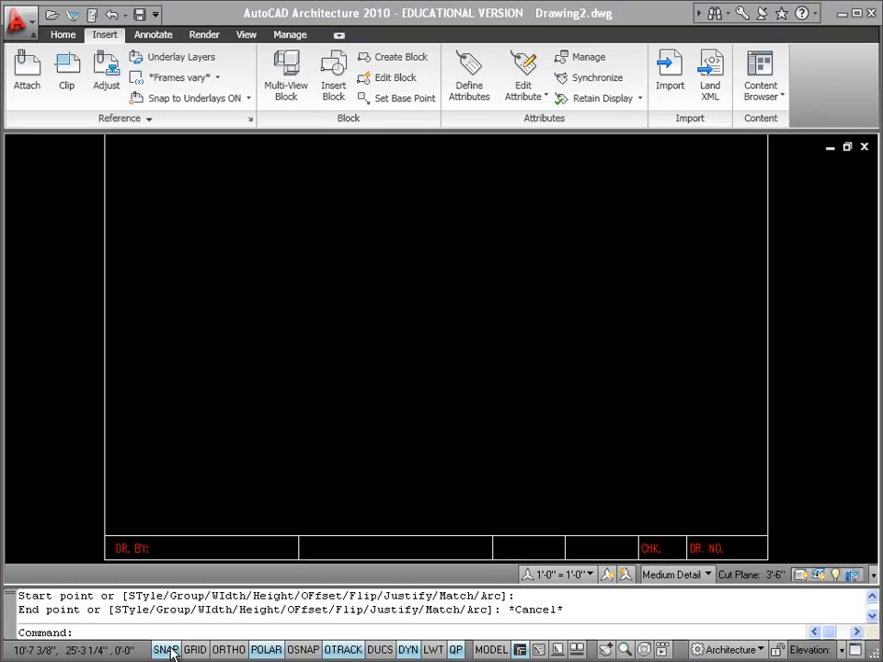
# Switch the status bar toggles to icons and back to text labels
pyautogui.rightClick(266, 649)
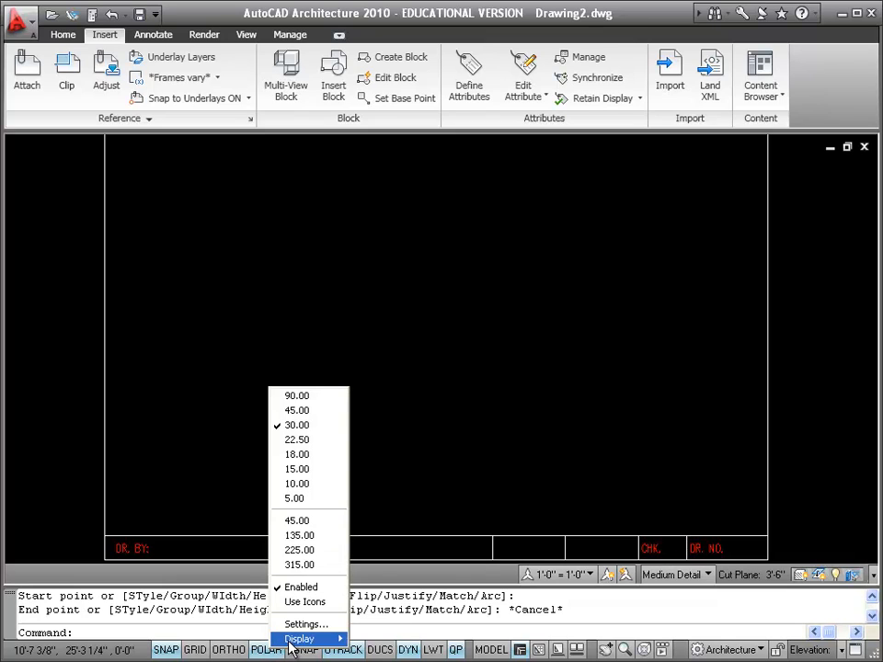
pyautogui.moveTo(293, 641)
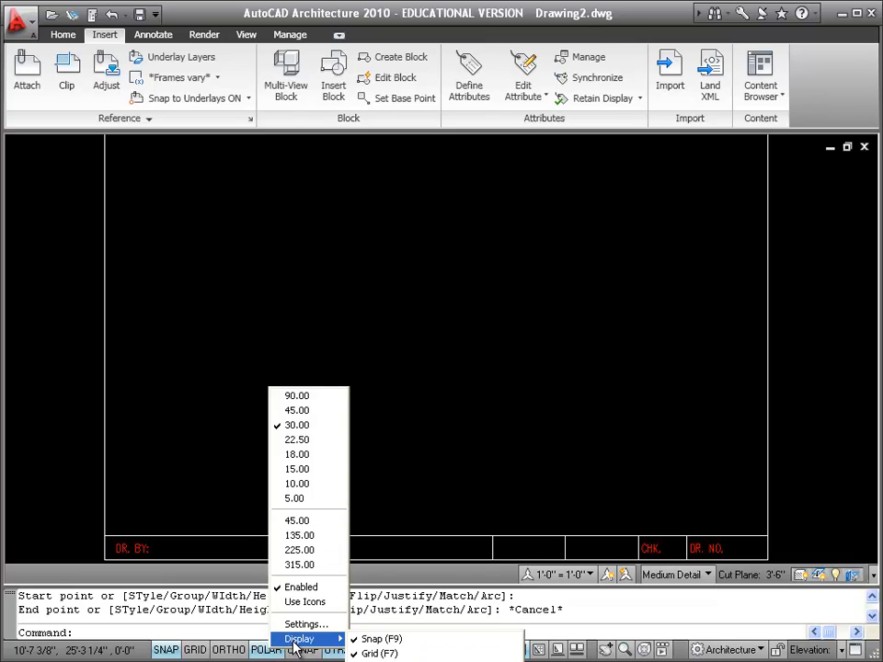
pyautogui.click(321, 602)
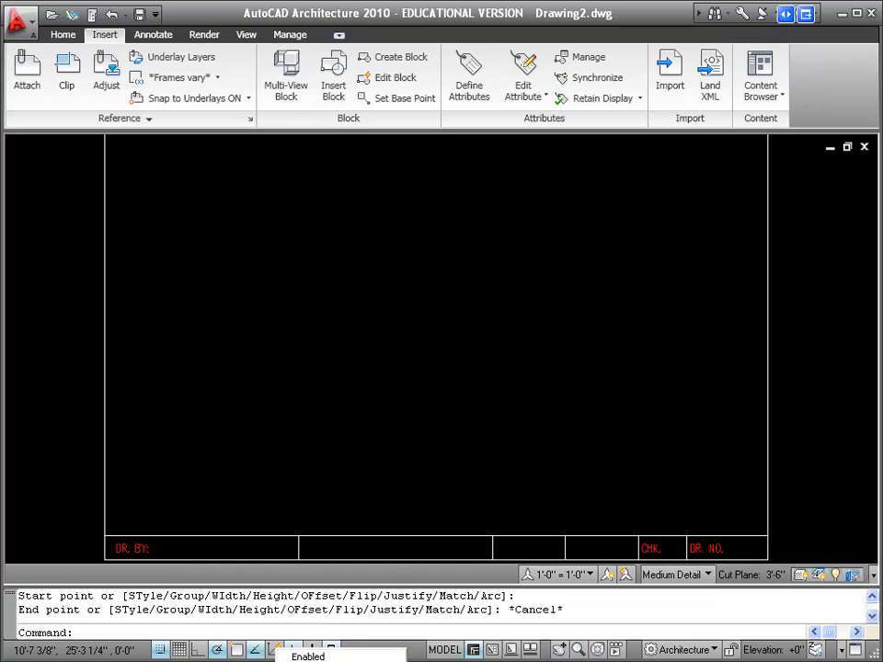
pyautogui.click(350, 659)
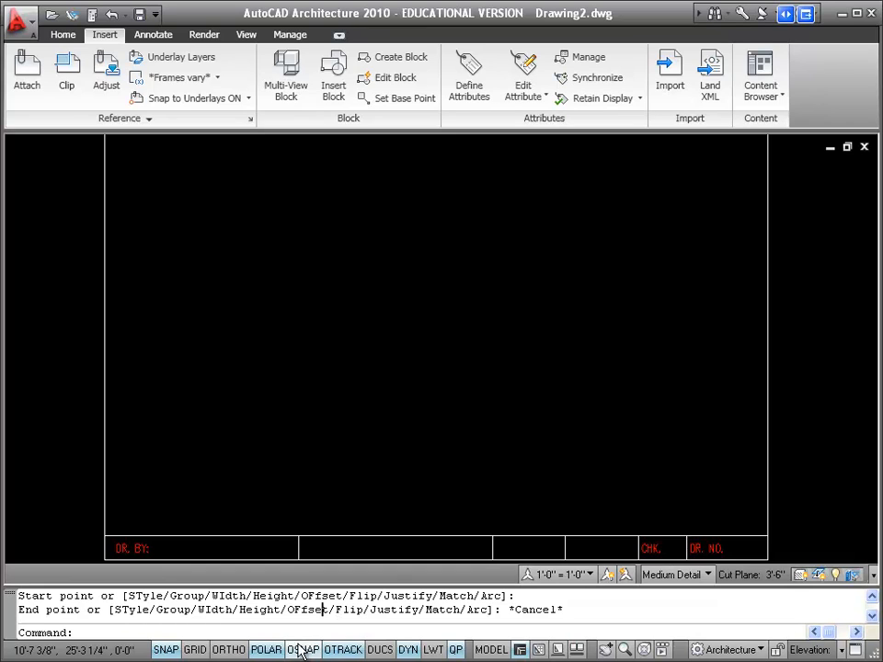
# Set the snap spacing to 6" in both X and Y in the drafting settings
pyautogui.rightClick(170, 652)
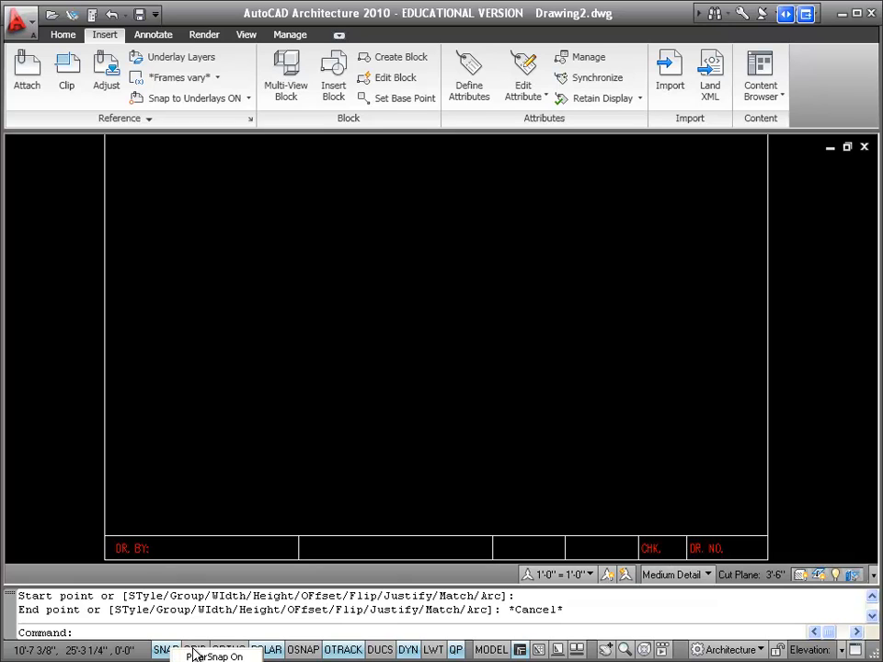
pyautogui.click(204, 661)
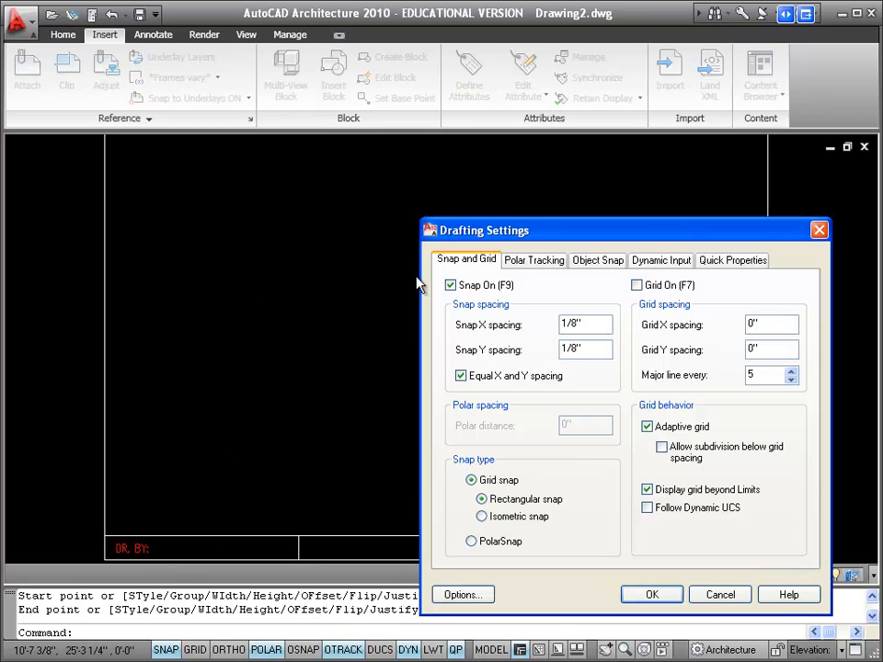
pyautogui.moveTo(579, 239); pyautogui.dragTo(422, 204)
pyautogui.moveTo(440, 290); pyautogui.dragTo(409, 291)
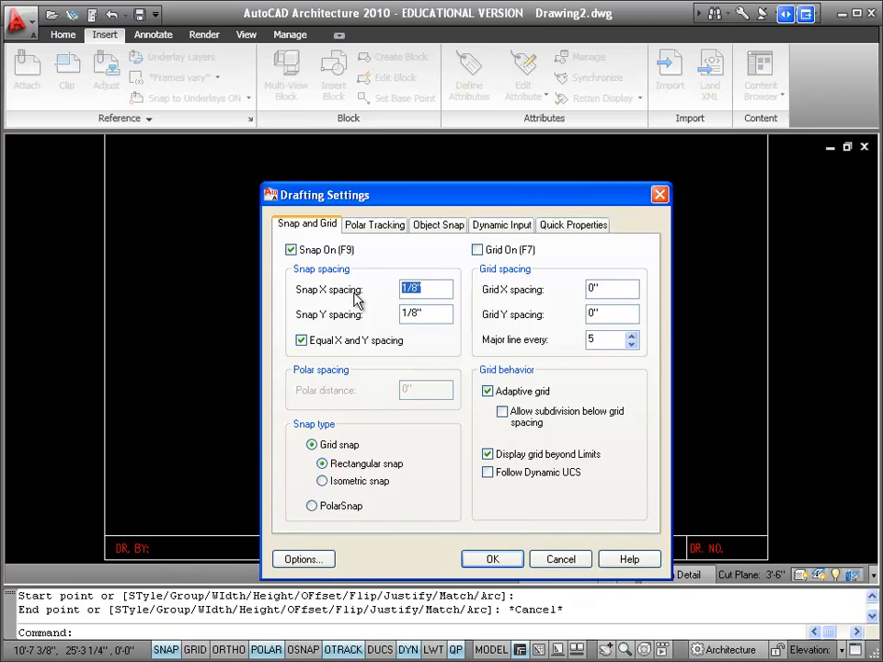
pyautogui.write('6')
pyautogui.click(410, 313)
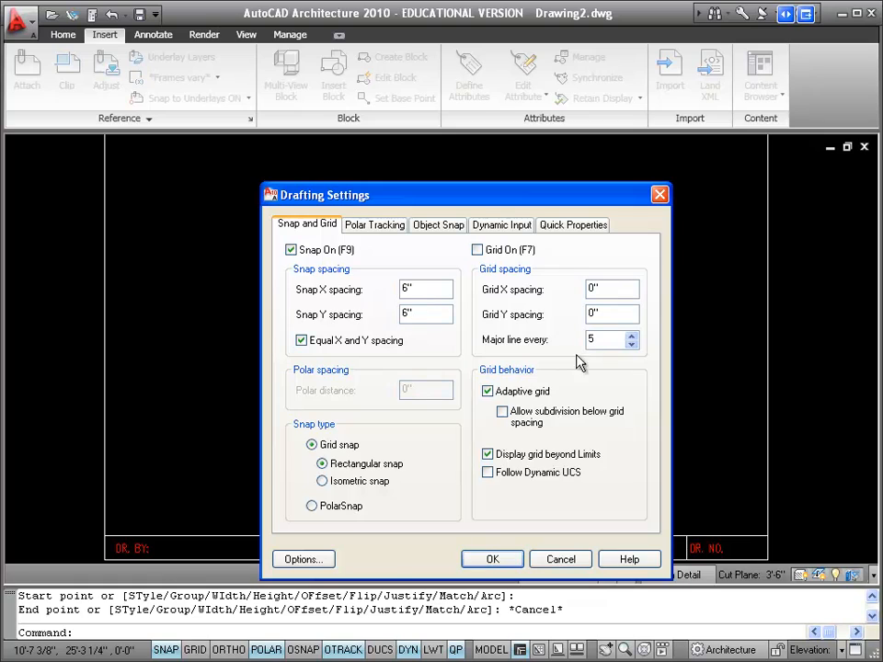
# Set the grid spacing to 12" in both X and Y and apply the drafting settings
pyautogui.doubleClick(590, 288)
pyautogui.write('12')
pyautogui.doubleClick(622, 312)
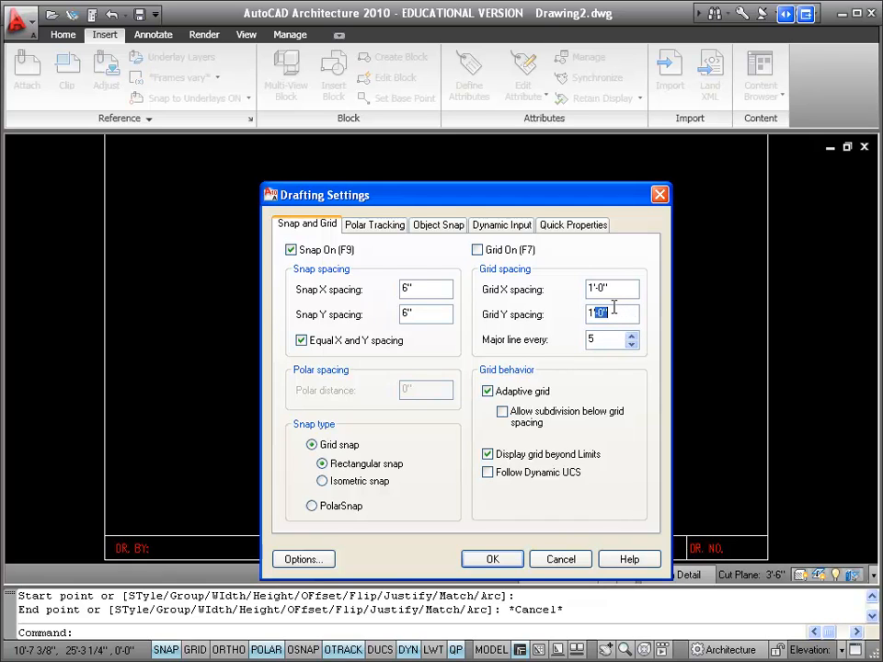
pyautogui.moveTo(591, 201); pyautogui.dragTo(577, 162)
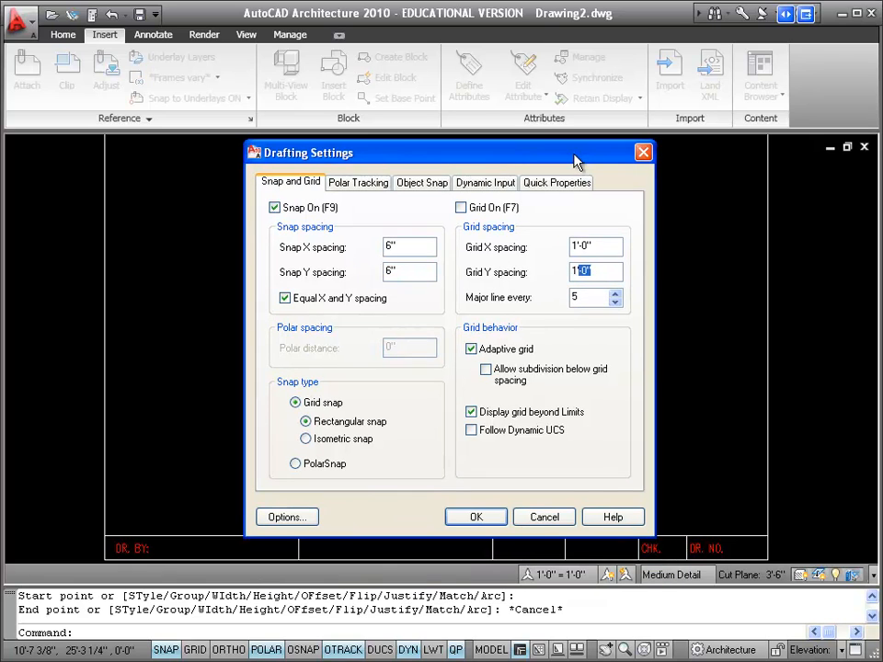
pyautogui.click(489, 521)
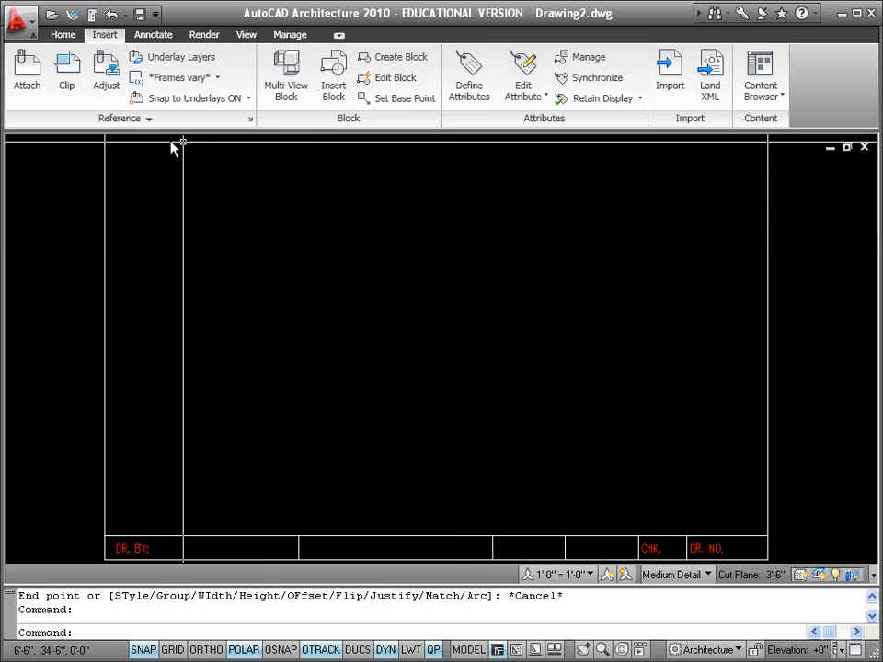
# Start adding a wall and set its width to 6" and base height to 8'
pyautogui.click(65, 35)
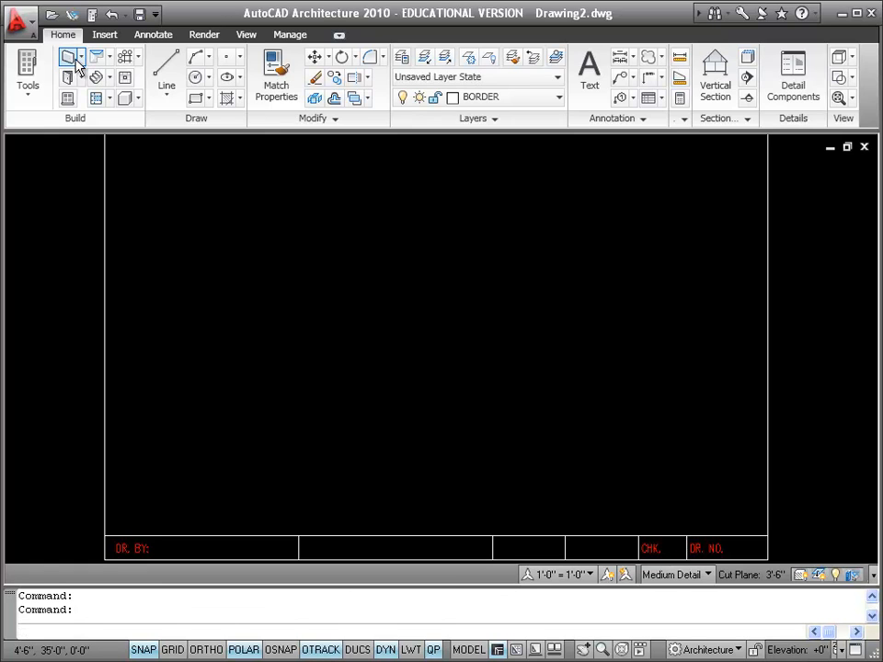
pyautogui.click(76, 64)
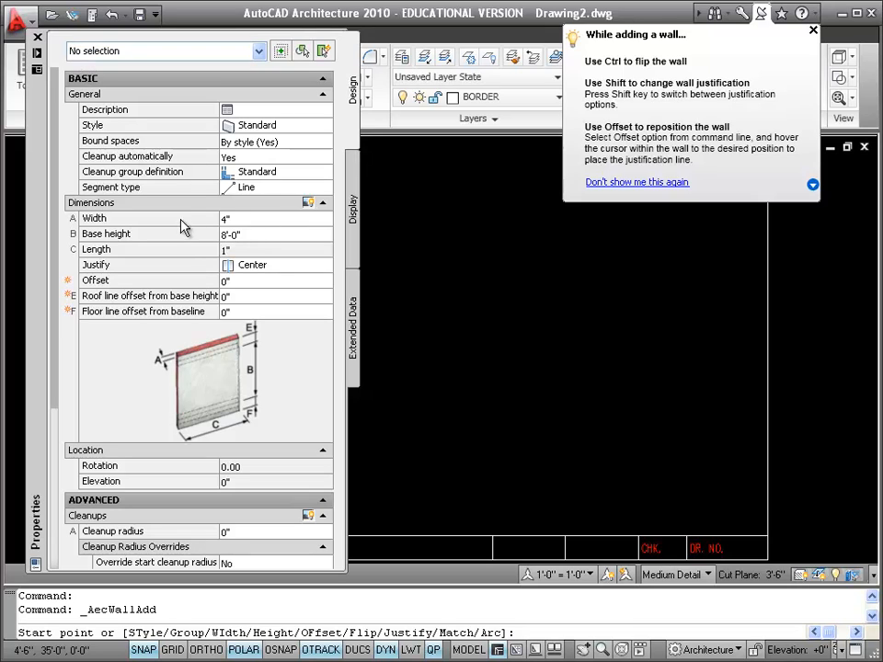
pyautogui.click(250, 219)
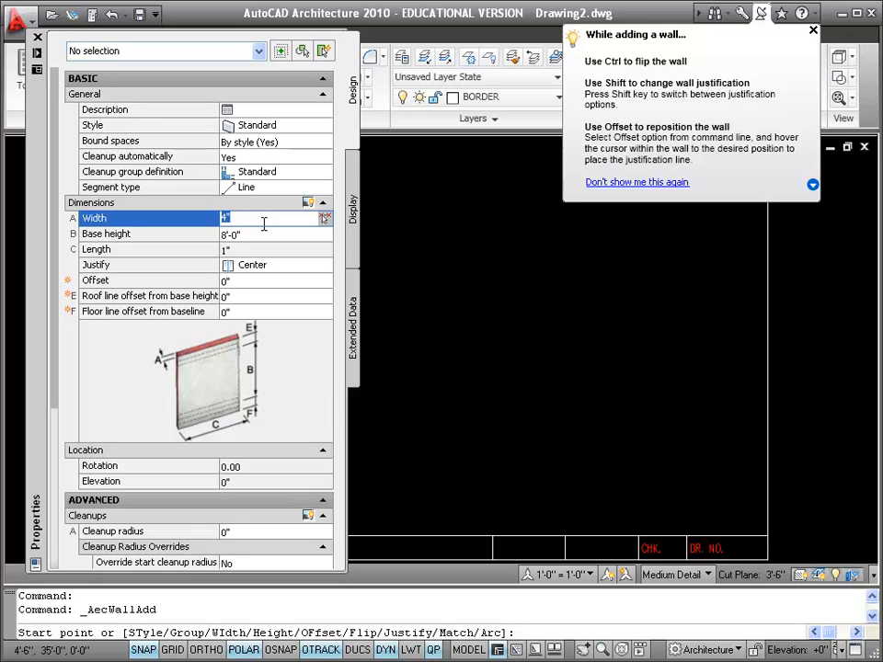
pyautogui.write('6')
pyautogui.click(310, 234)
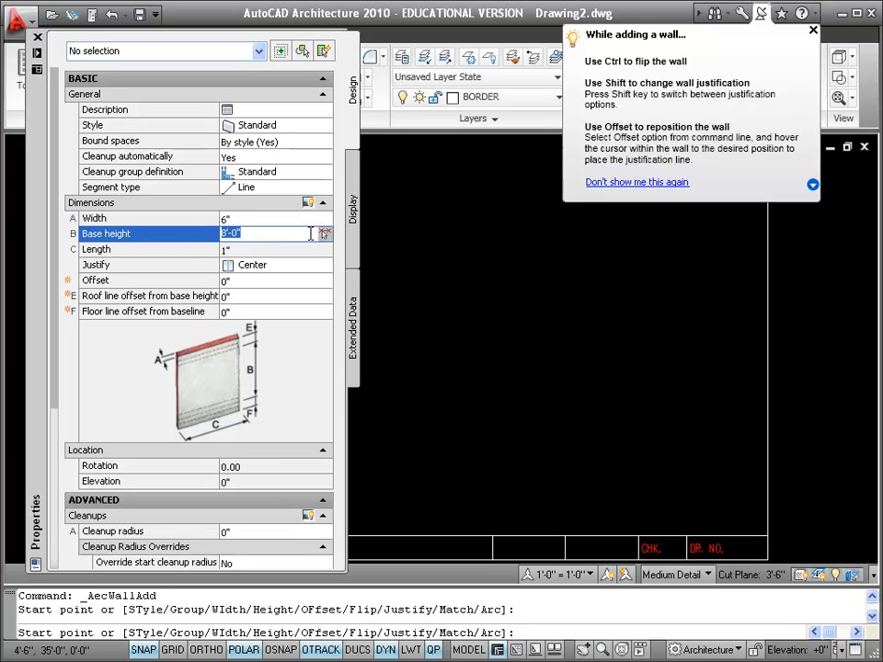
pyautogui.write("8'")
# Set the new wall's justification to Left and dismiss the wall tip
pyautogui.click(297, 269)
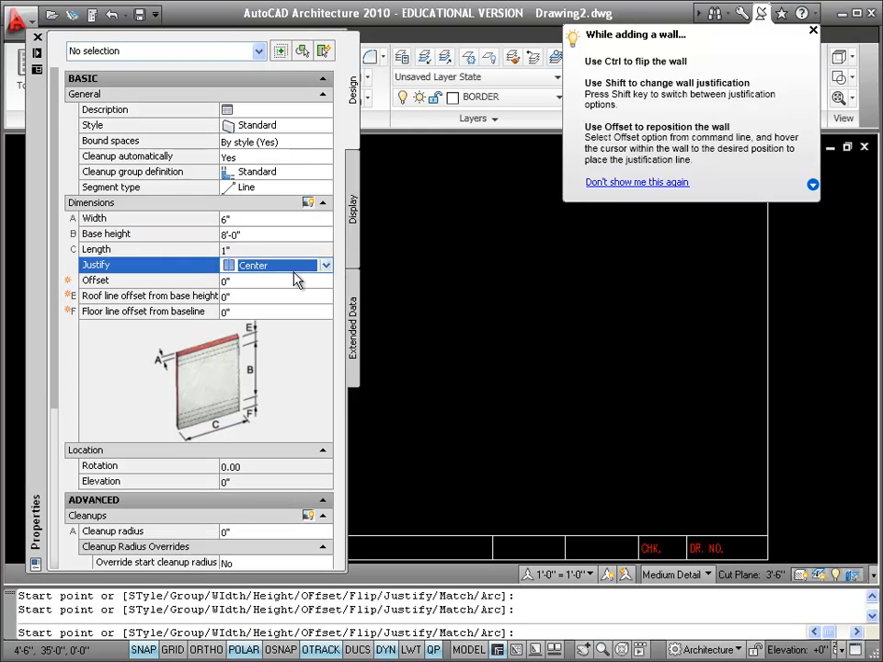
pyautogui.click(299, 269)
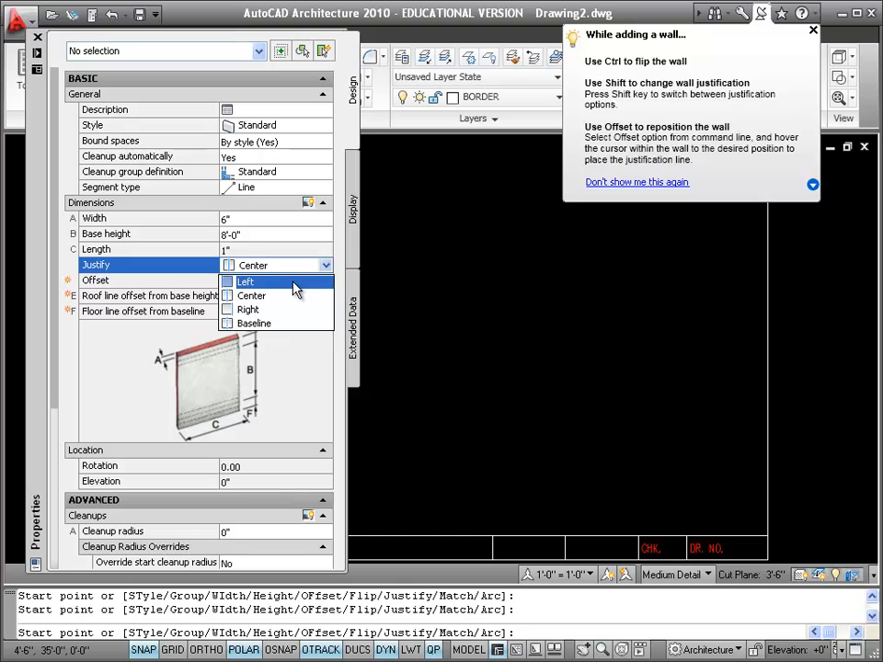
pyautogui.click(295, 285)
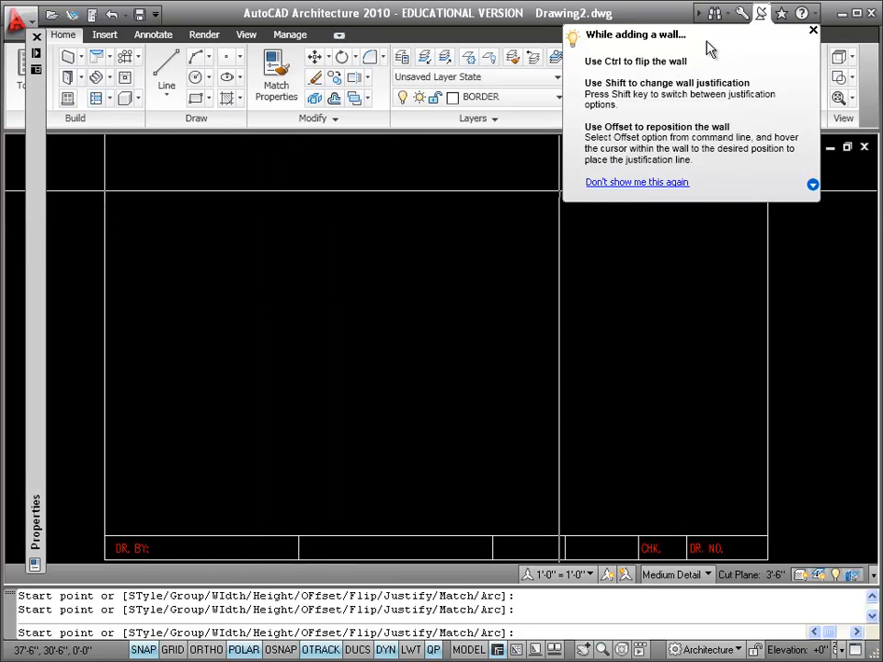
pyautogui.click(813, 29)
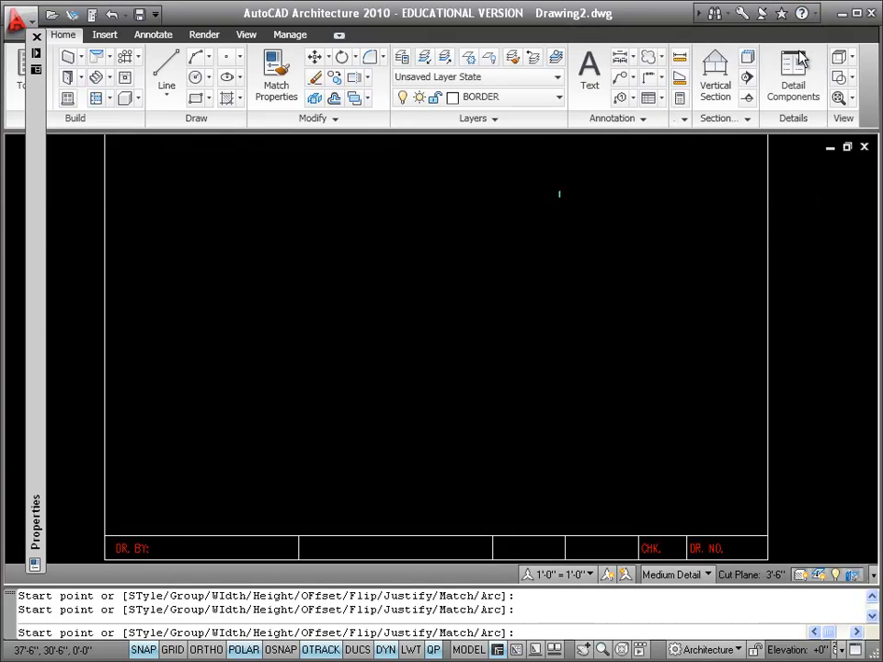
# Draw the closed rectangular exterior walls from 9'-6", 28'-6", 28' wide and 24' deep, clockwise inside the title block
pyautogui.click(220, 215)
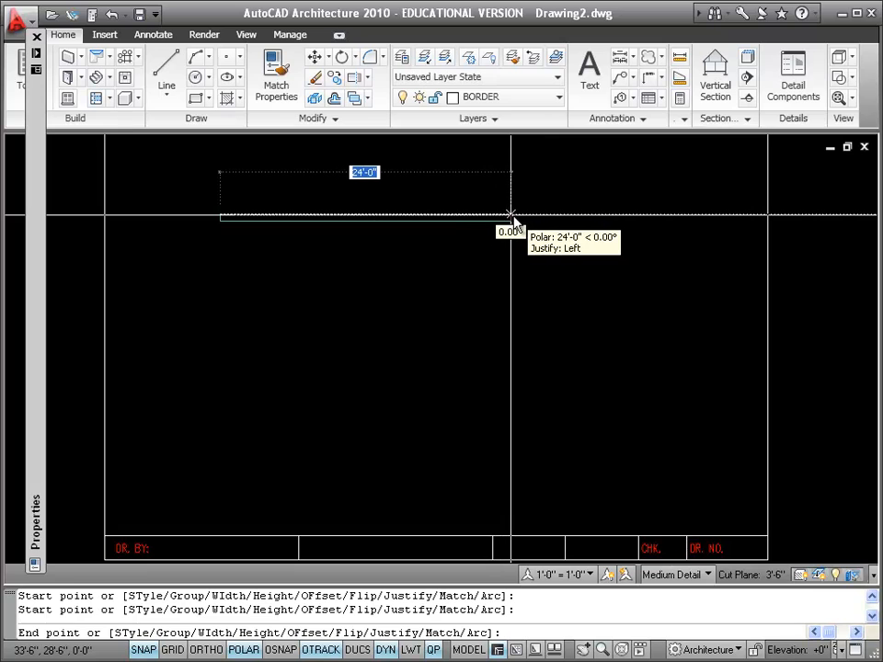
pyautogui.click(559, 215)
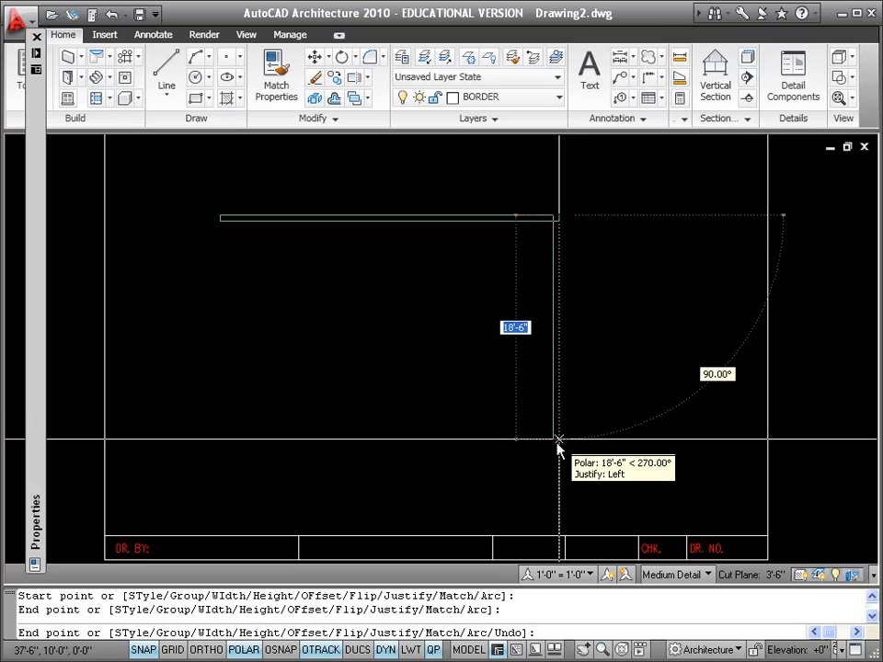
pyautogui.click(556, 506)
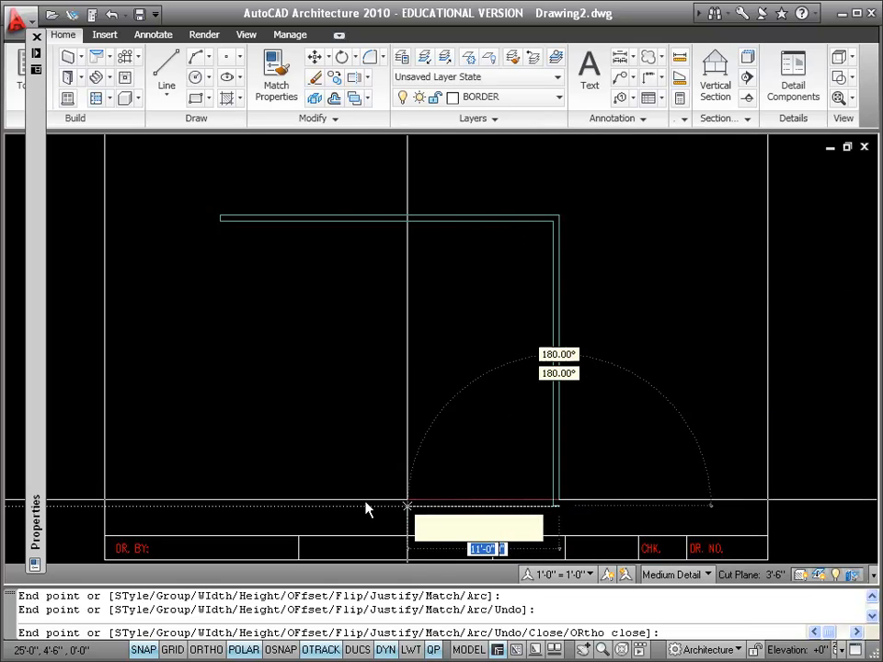
pyautogui.click(224, 506)
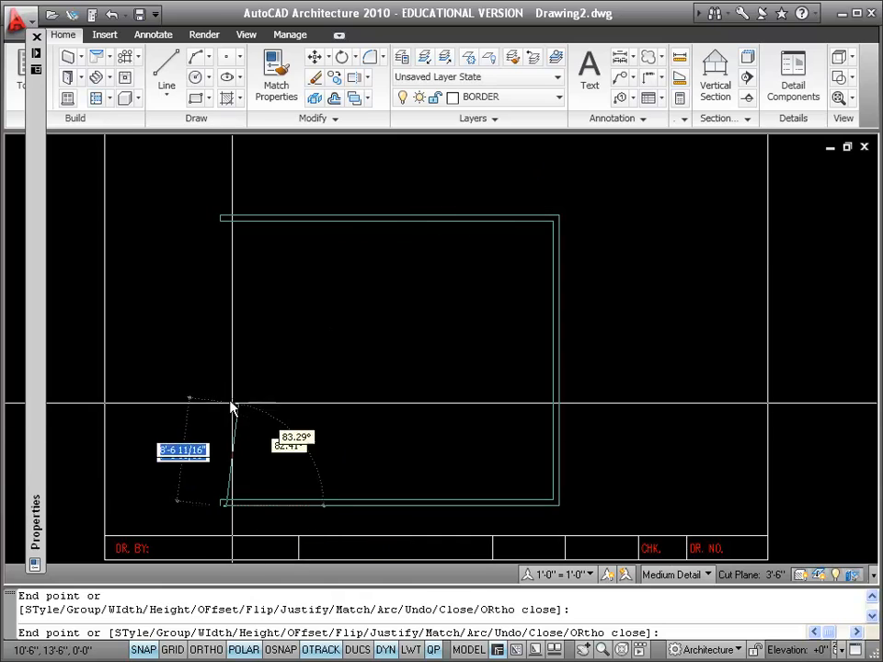
pyautogui.rightClick(201, 257)
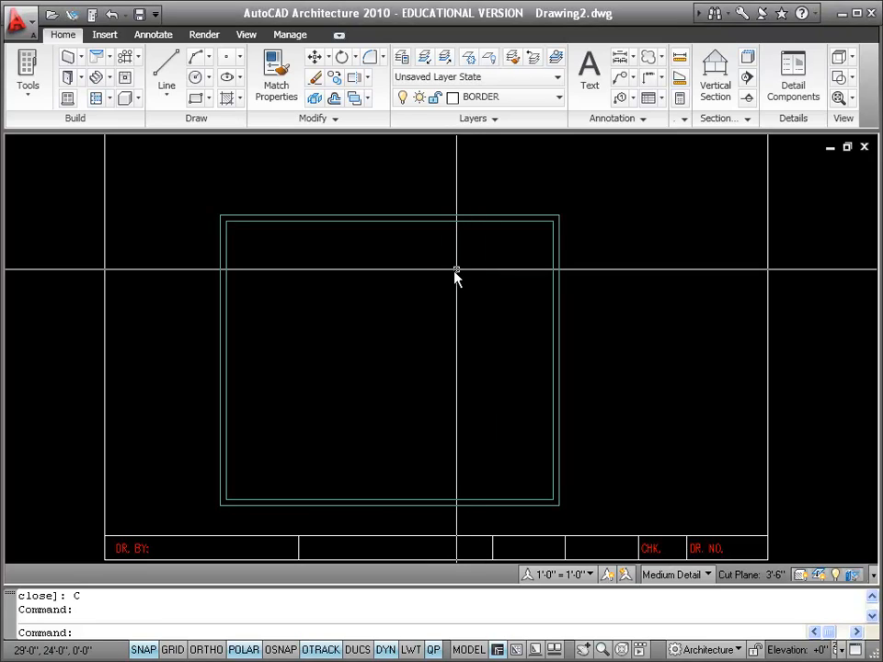
# Turn on object snap in the drafting settings, with Endpoint mode and object snap tracking enabled
pyautogui.rightClick(287, 653)
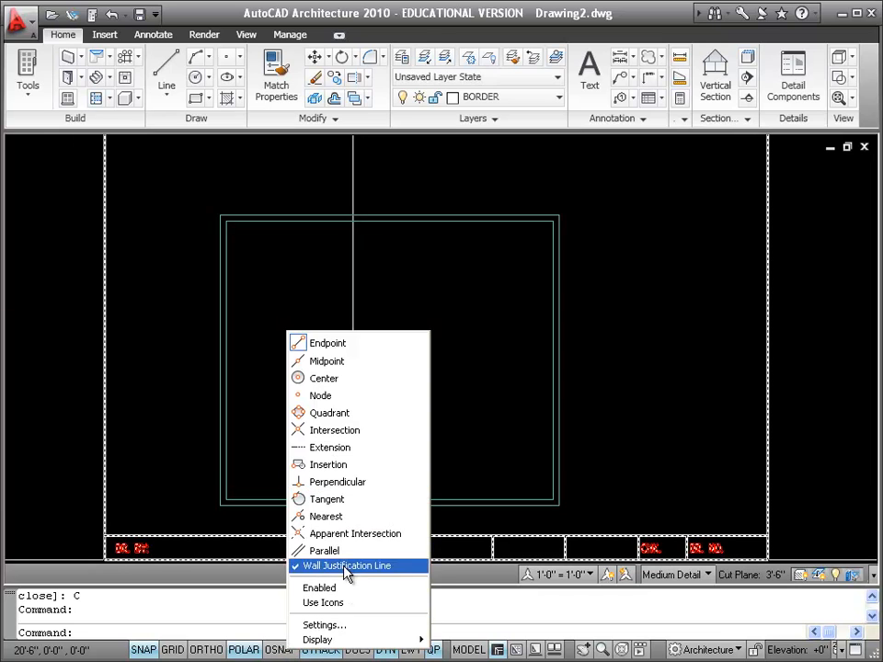
pyautogui.click(356, 628)
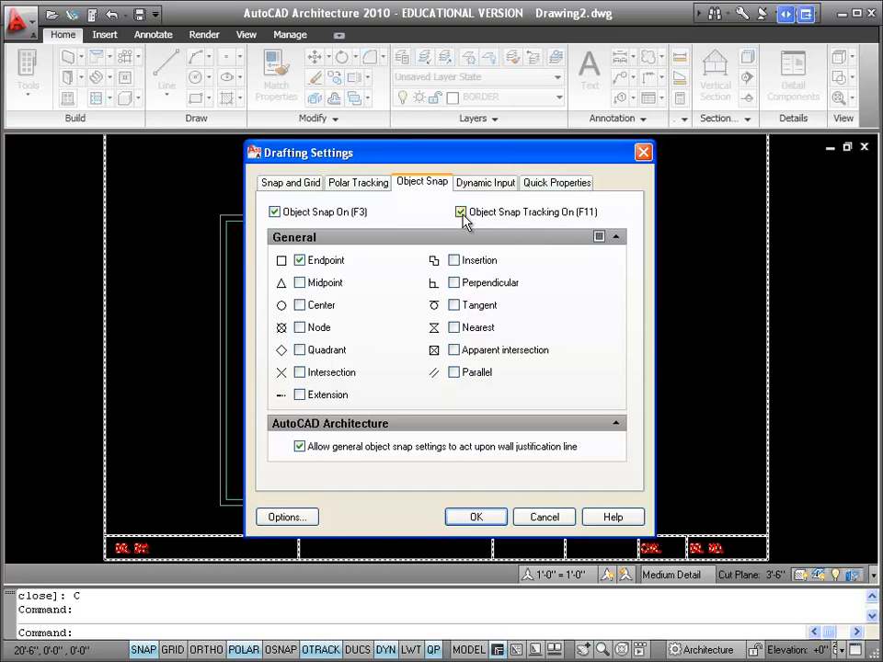
pyautogui.click(479, 518)
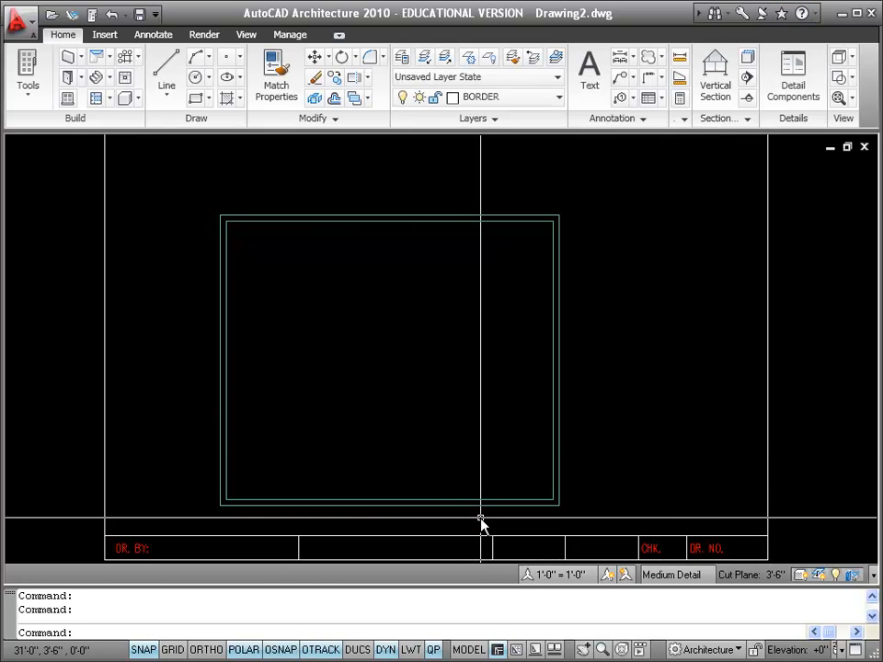
pyautogui.click(78, 58)
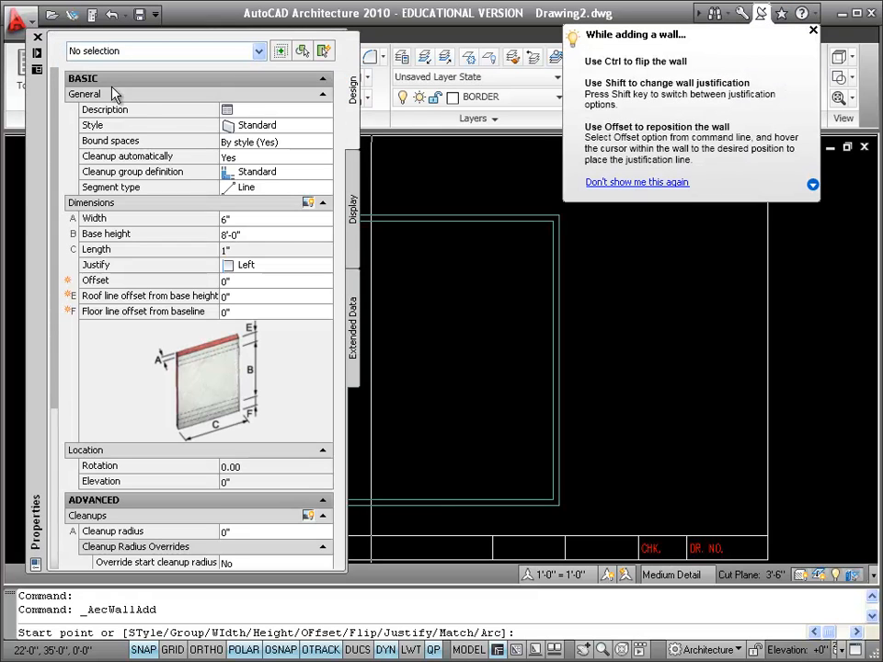
pyautogui.click(256, 218)
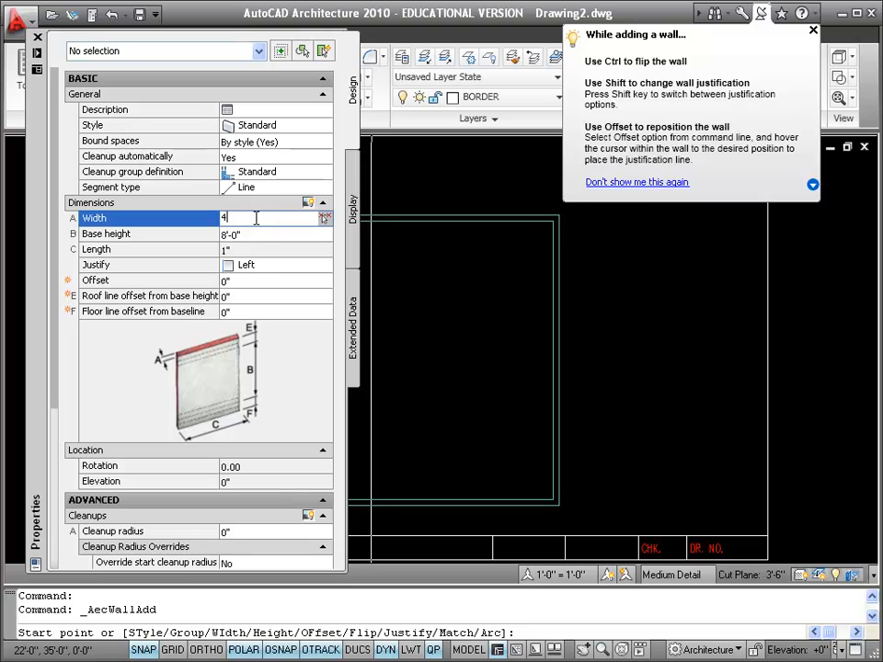
pyautogui.click(274, 236)
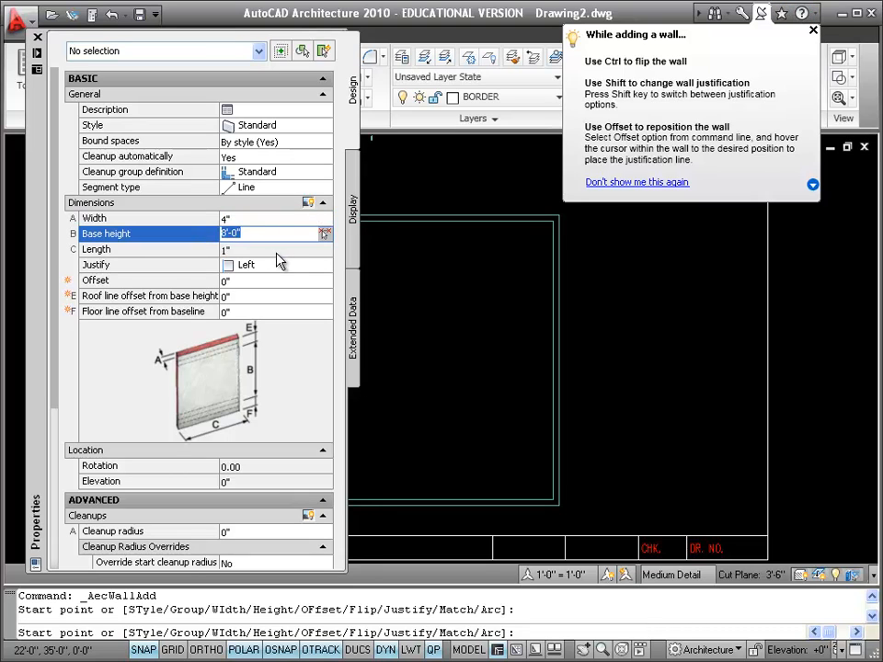
pyautogui.click(276, 264)
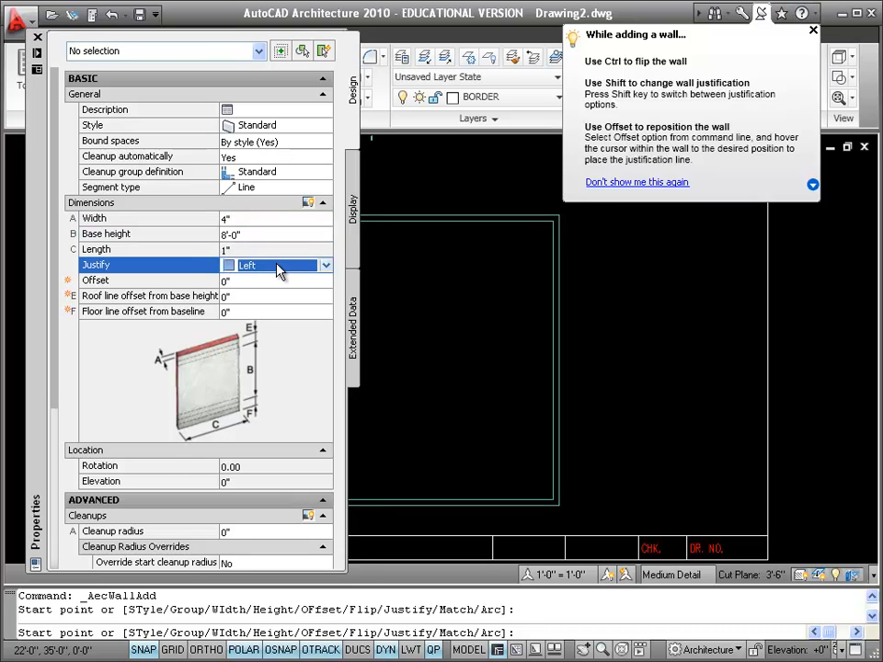
pyautogui.click(277, 266)
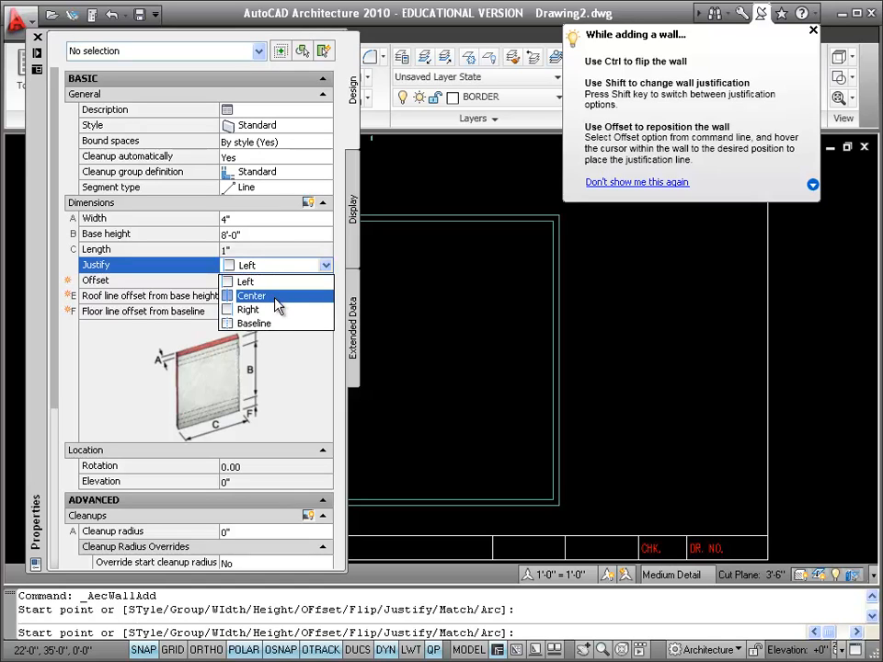
pyautogui.click(275, 300)
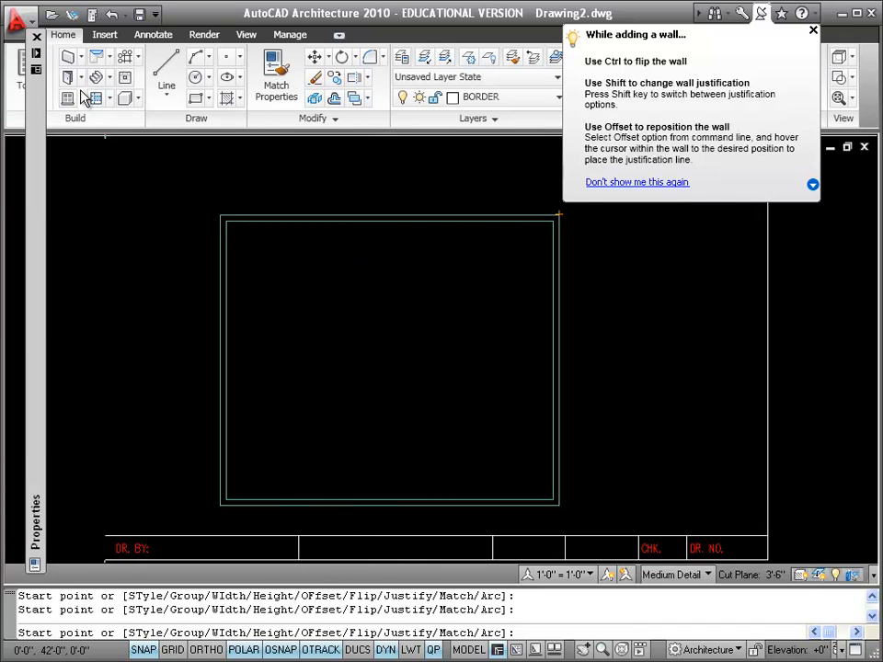
# Start an interior wall with a width of 4" and Center justification
pyautogui.click(70, 59)
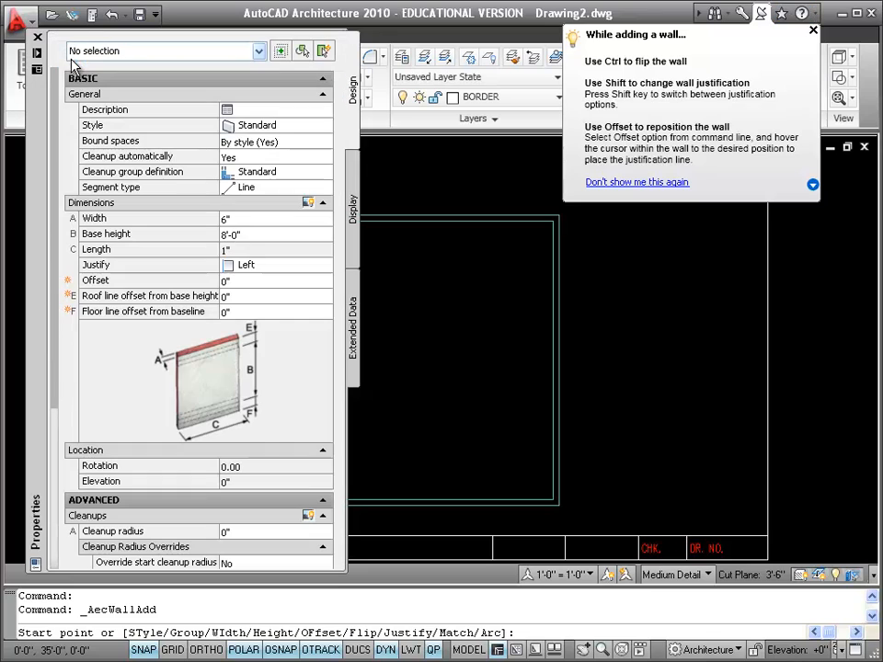
pyautogui.click(241, 220)
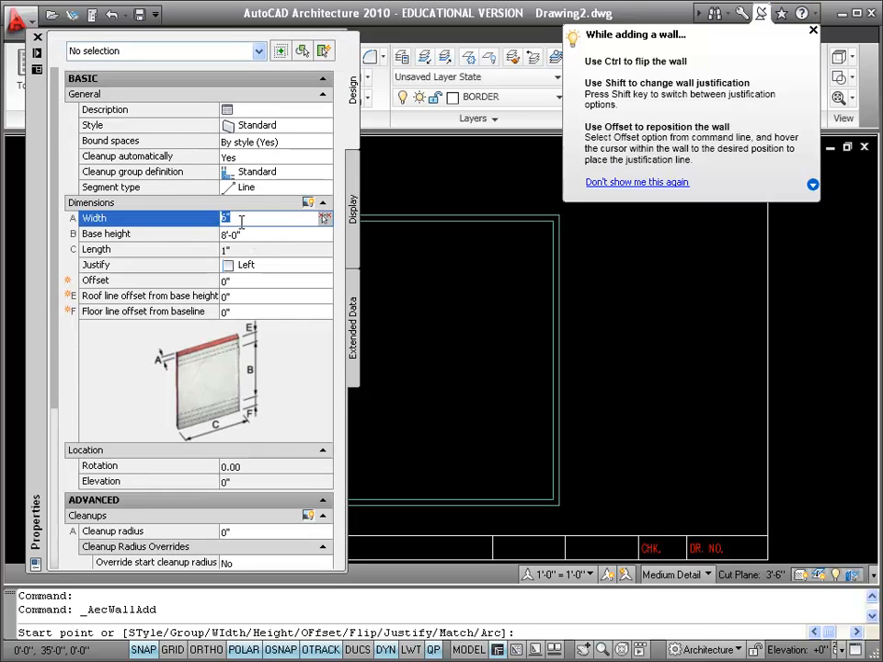
pyautogui.write('4')
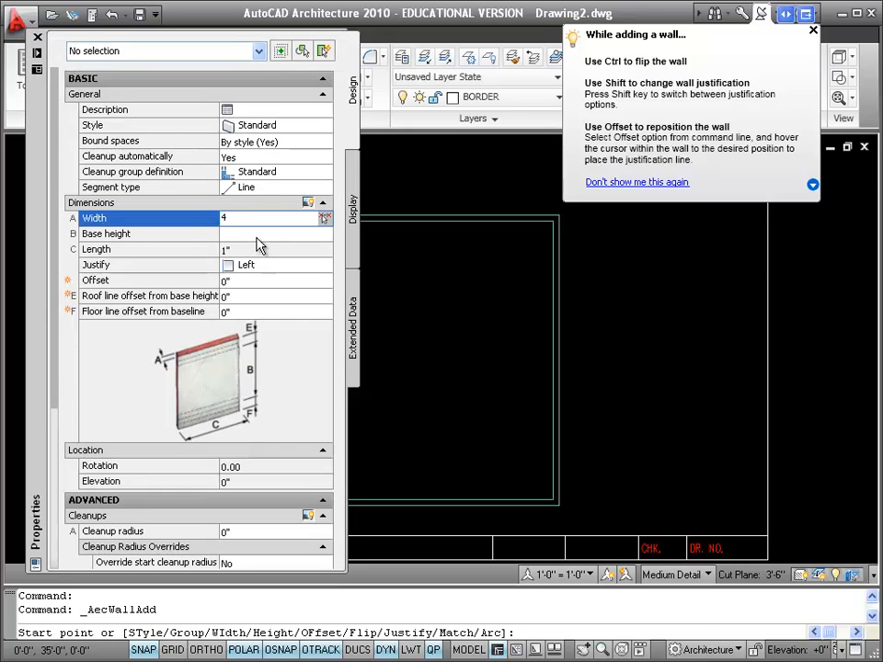
pyautogui.press('Tab')
pyautogui.click(267, 268)
pyautogui.click(266, 268)
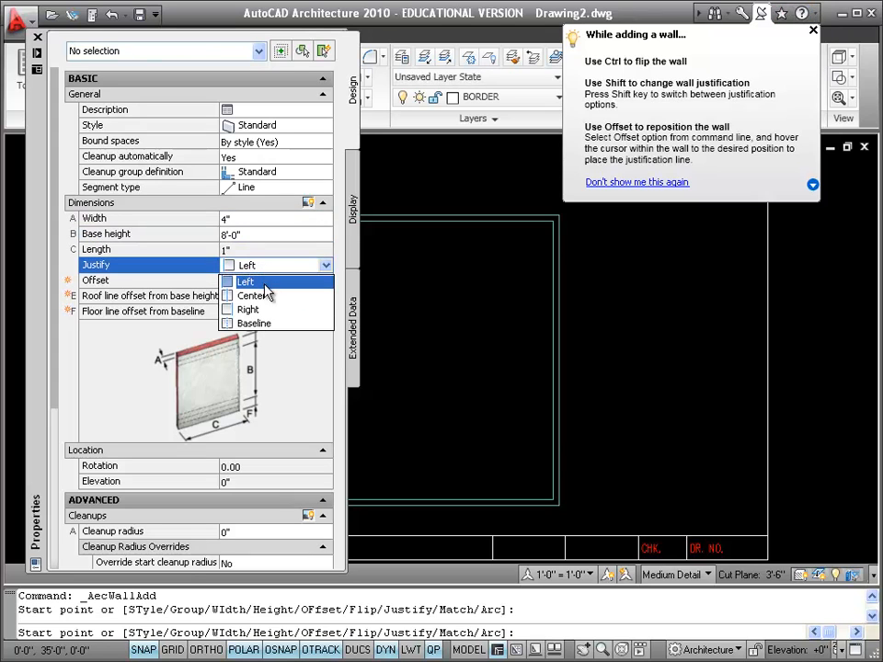
pyautogui.click(266, 301)
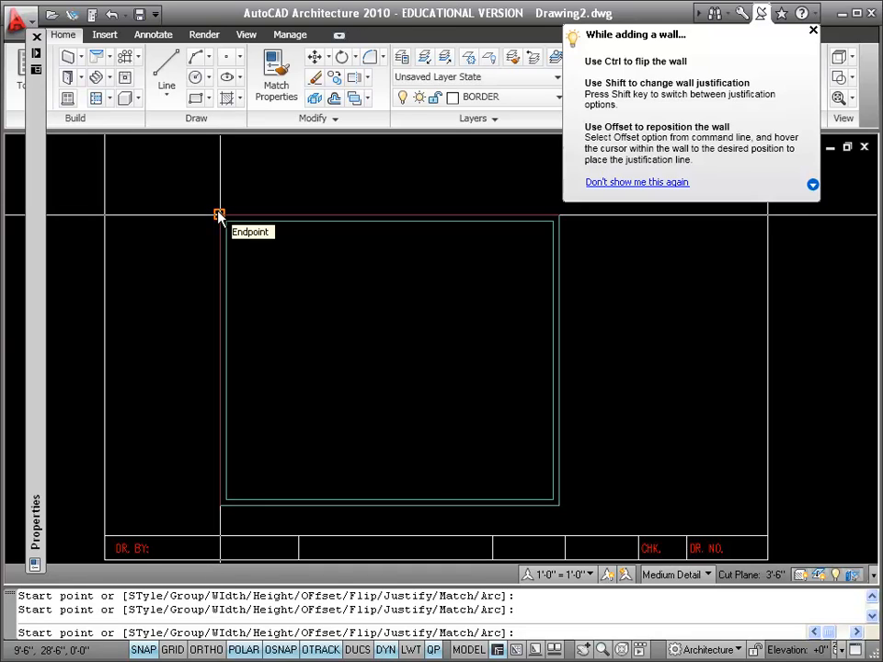
# Draw the interior wall from the upper exterior wall, 6'-0" right of its left corner, straight down 24'-0" to the lower wall
pyautogui.click(292, 215)
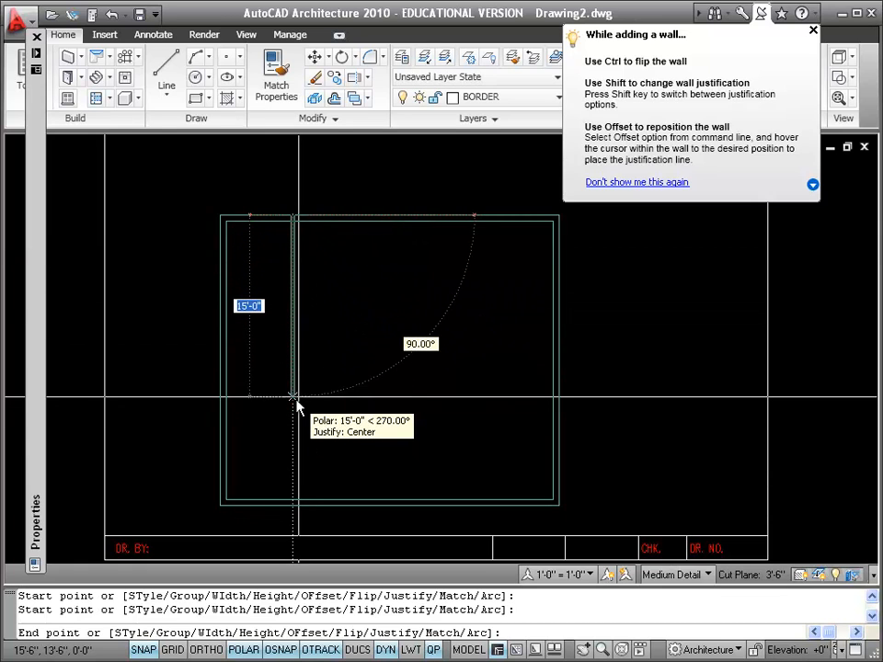
pyautogui.click(293, 507)
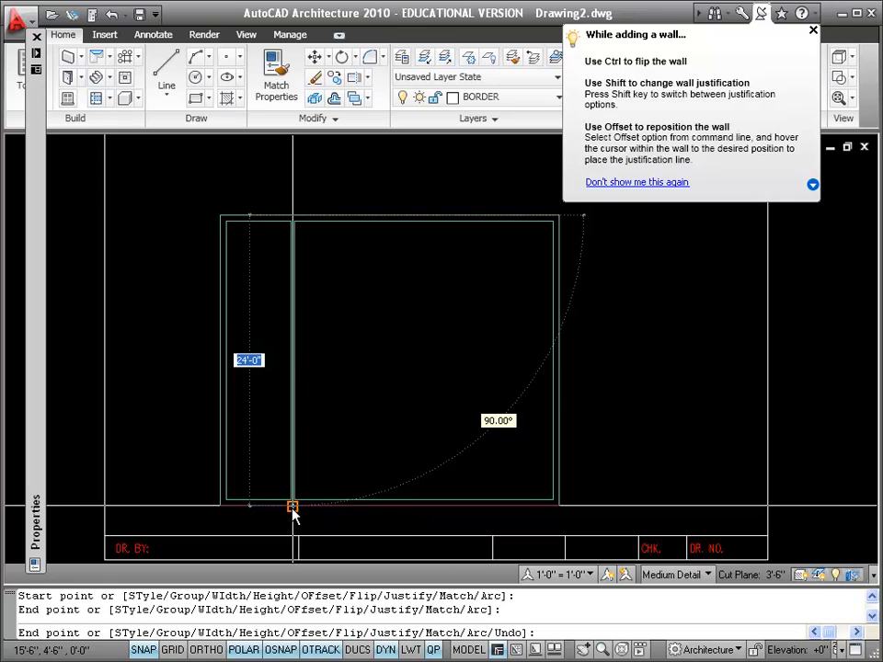
pyautogui.press('Return')
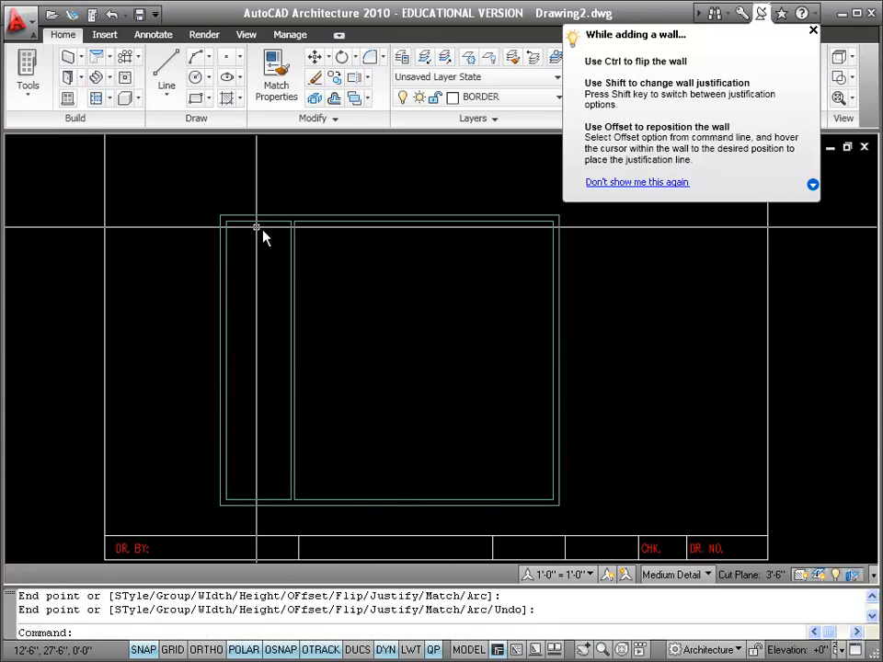
pyautogui.scroll(3, 322, 235)
pyautogui.scroll(-4, 322, 236)
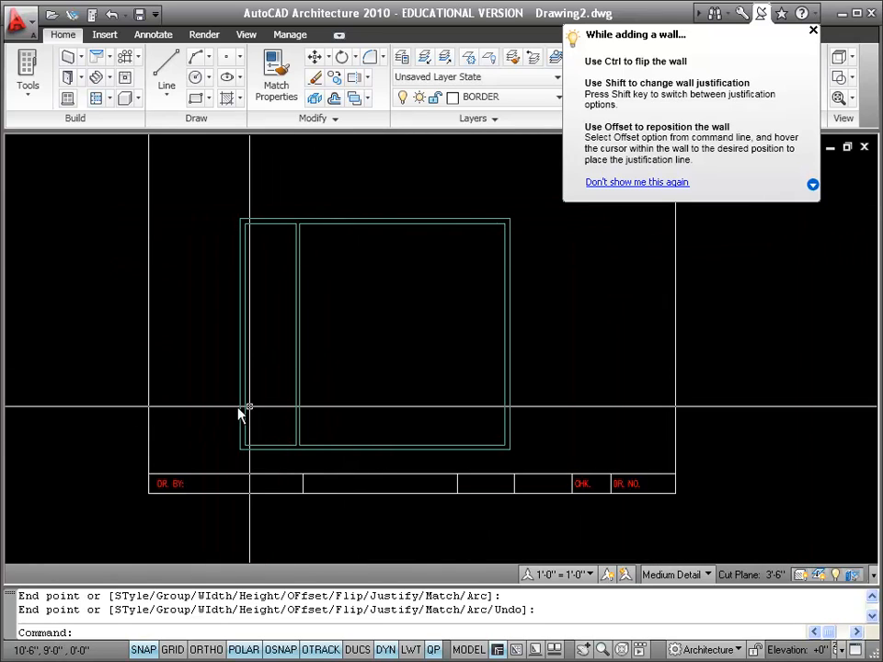
pyautogui.scroll(3, 302, 406)
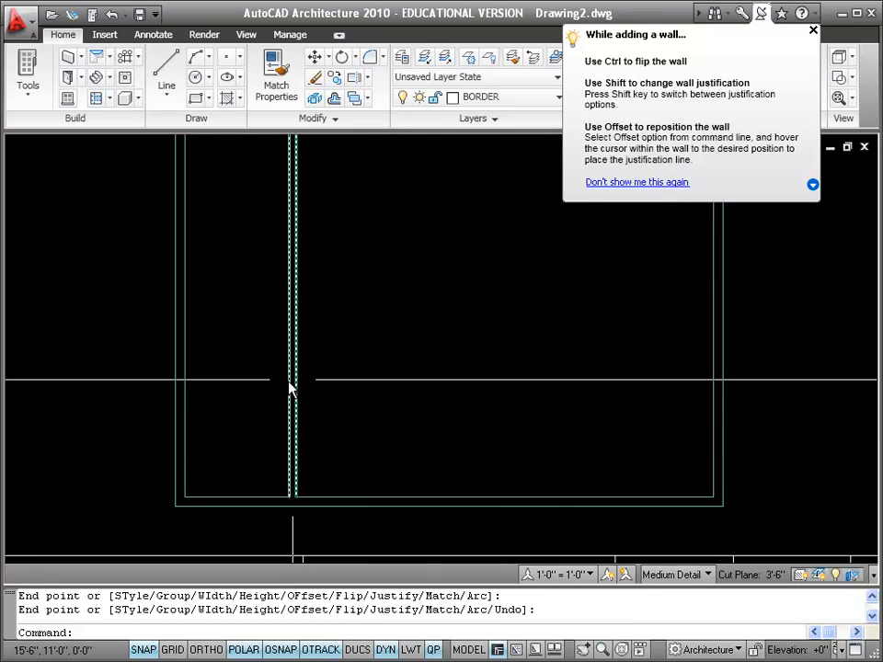
pyautogui.scroll(-2, 325, 413)
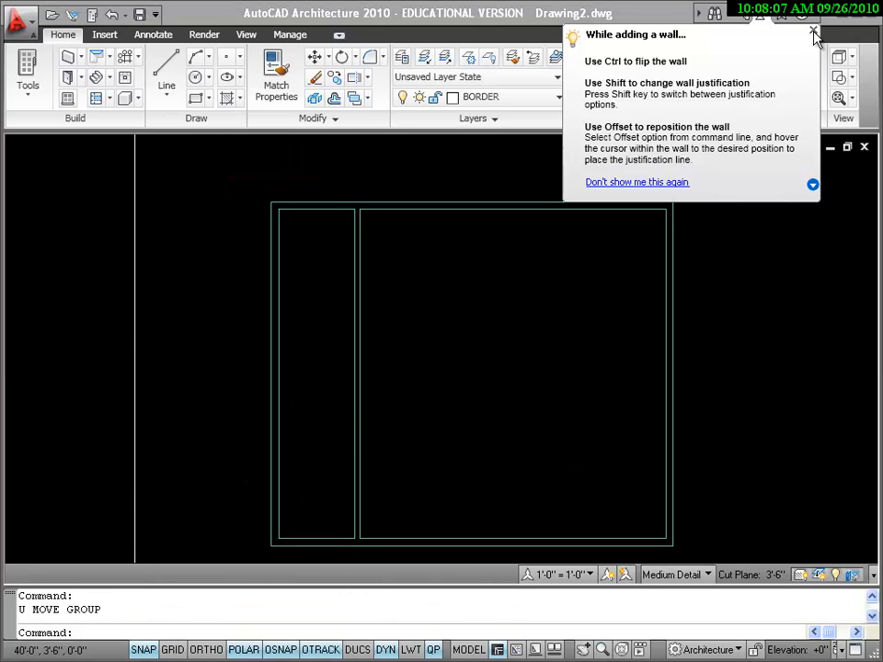
pyautogui.click(813, 30)
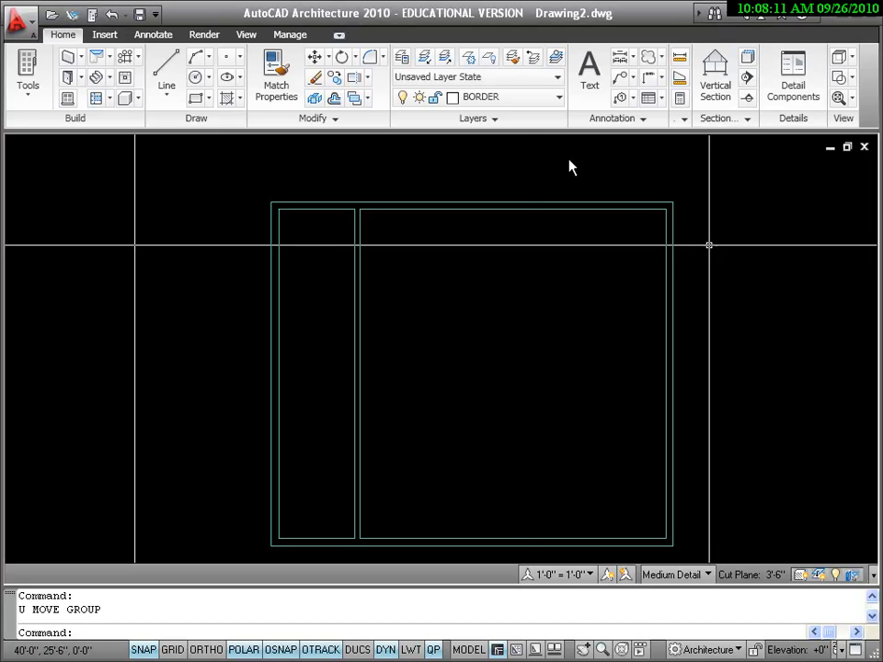
# Start another interior wall with a 4" width, 8'-0" base height and Center justification, and set the Properties palette to auto-hide
pyautogui.click(70, 57)
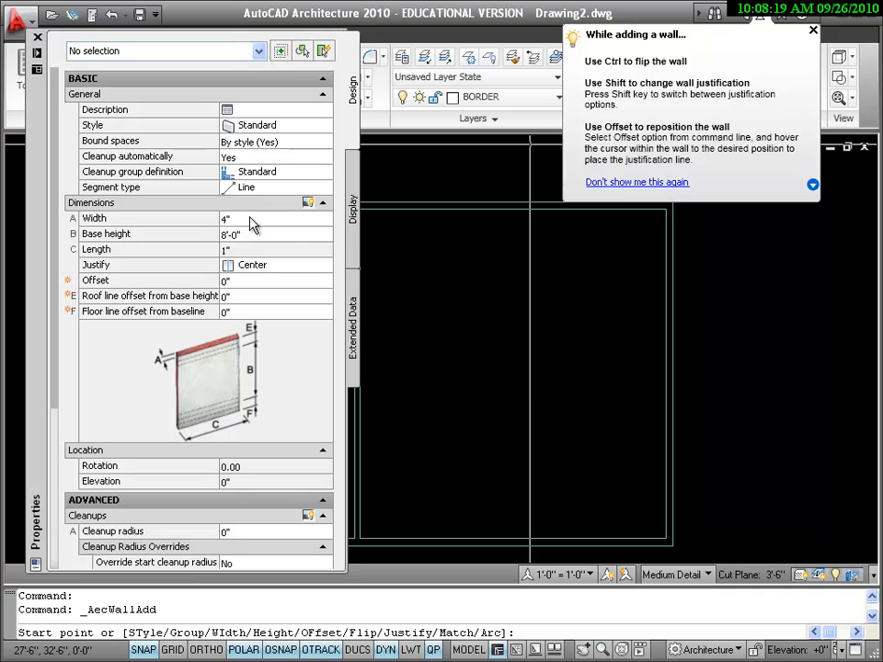
pyautogui.click(249, 218)
pyautogui.click(258, 233)
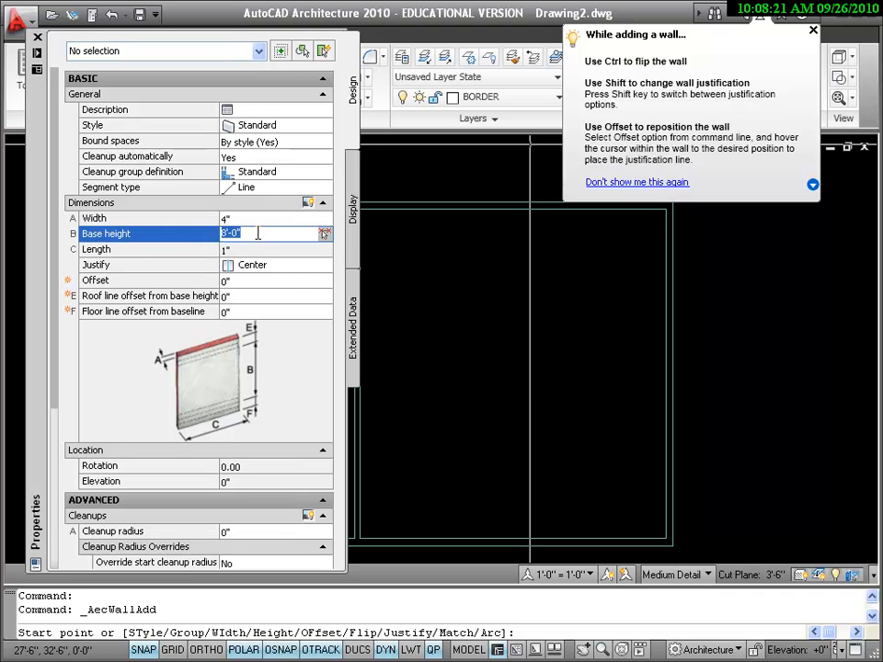
pyautogui.click(285, 275)
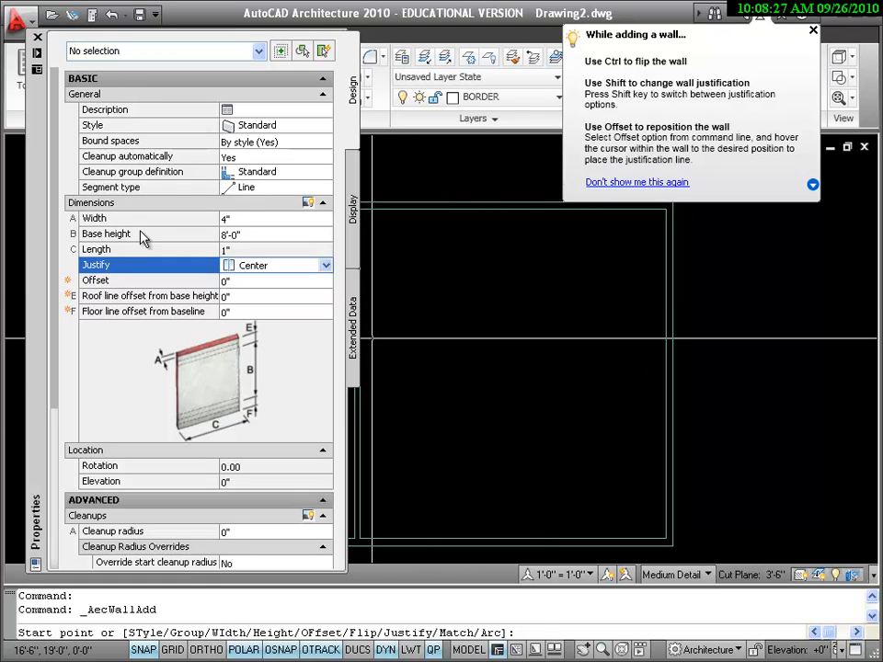
pyautogui.rightClick(39, 170)
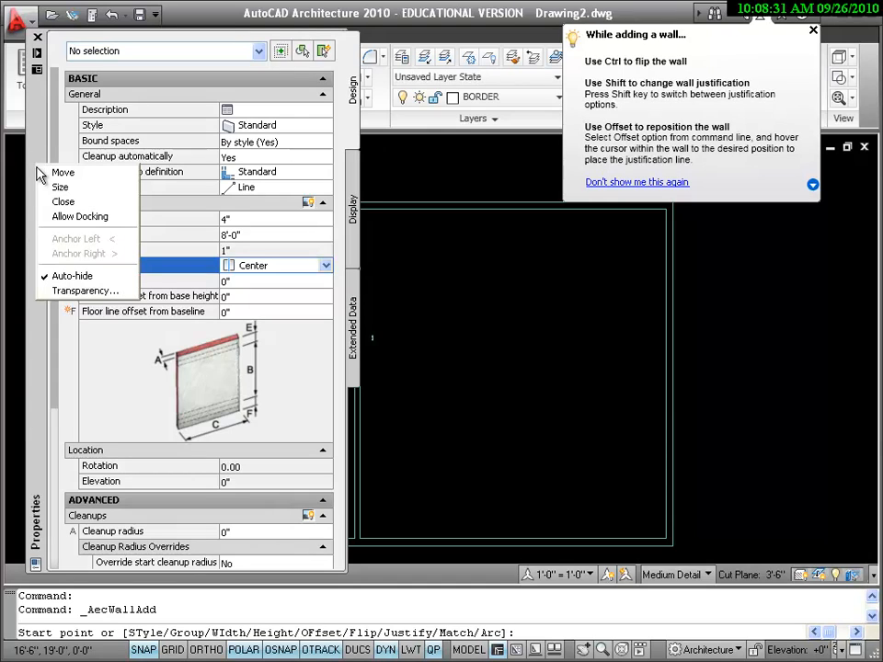
pyautogui.click(81, 280)
pyautogui.rightClick(36, 242)
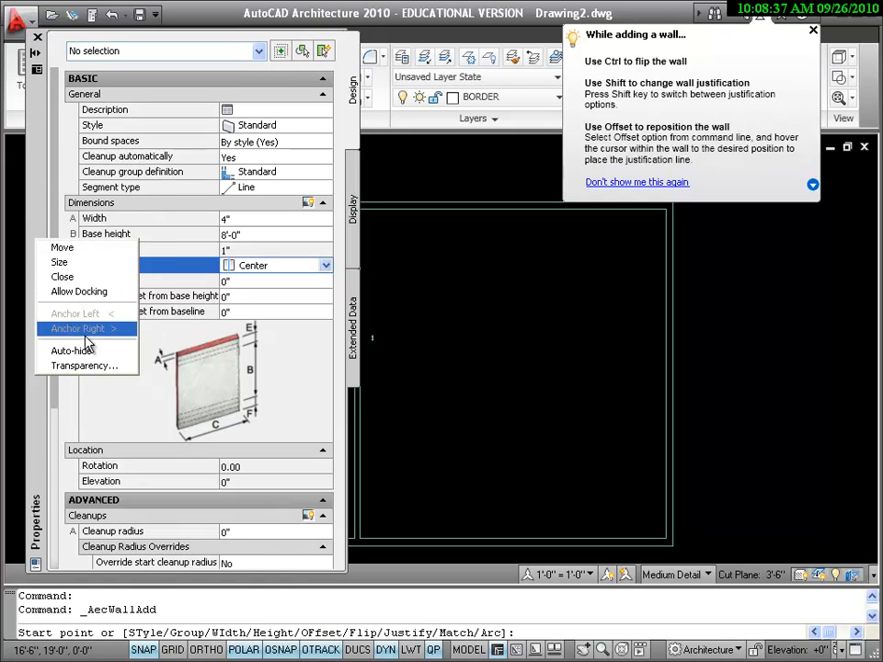
pyautogui.click(73, 351)
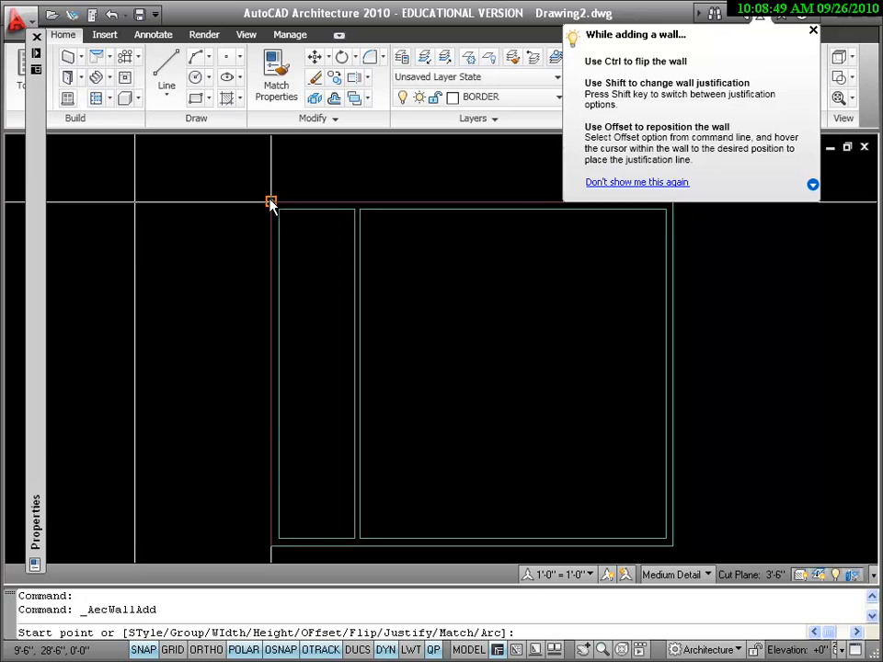
# Set the grid snap spacing to 3" with equal X and Y spacing while the wall command stays active
pyautogui.click(270, 202)
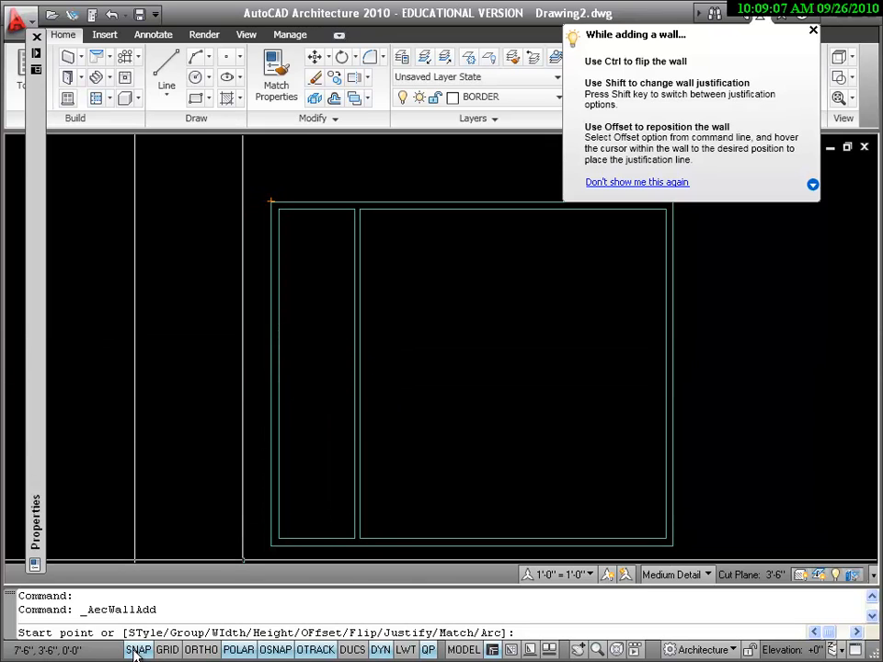
pyautogui.click(178, 661)
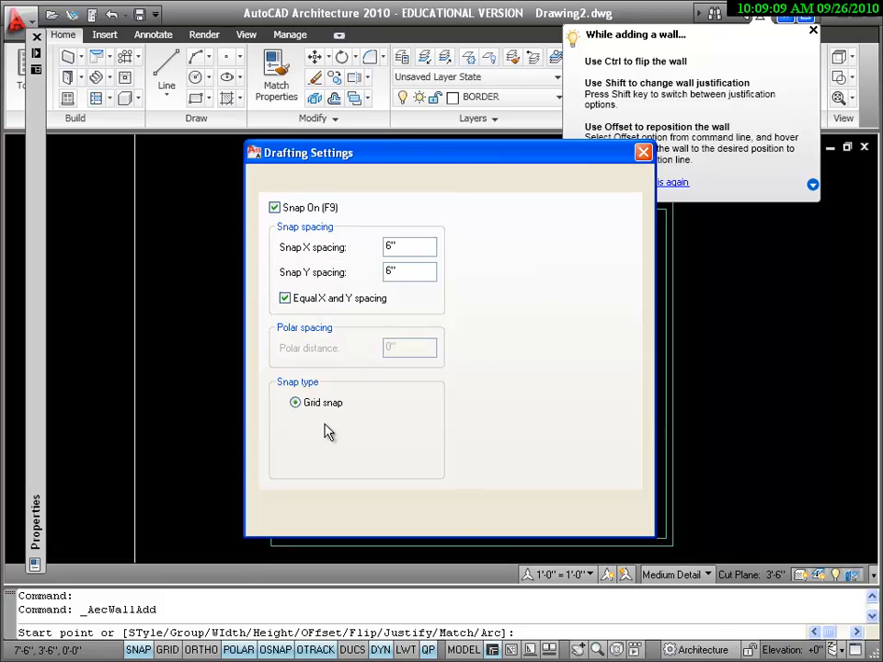
pyautogui.doubleClick(378, 243)
pyautogui.press('Return')
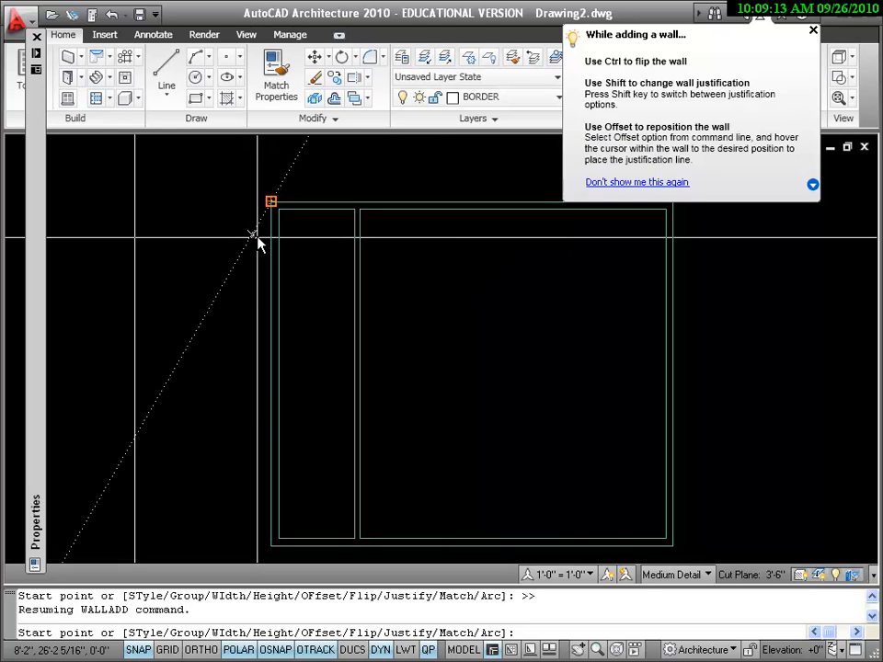
# Draw a 6'-0" horizontal interior wall from 9'-6", 14'-3" on the left exterior wall to the vertical interior wall
pyautogui.click(270, 411)
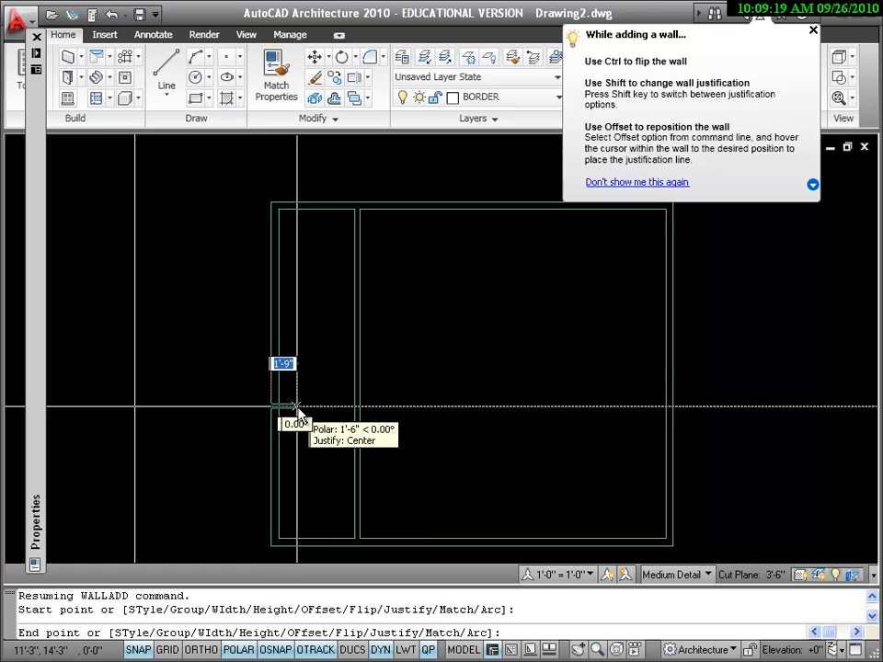
pyautogui.click(357, 408)
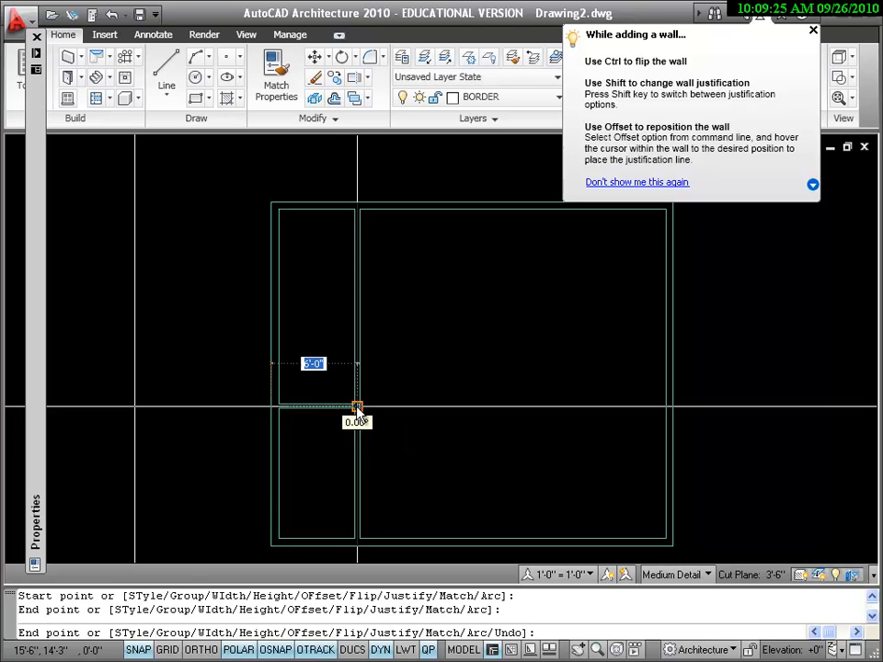
pyautogui.press('Return')
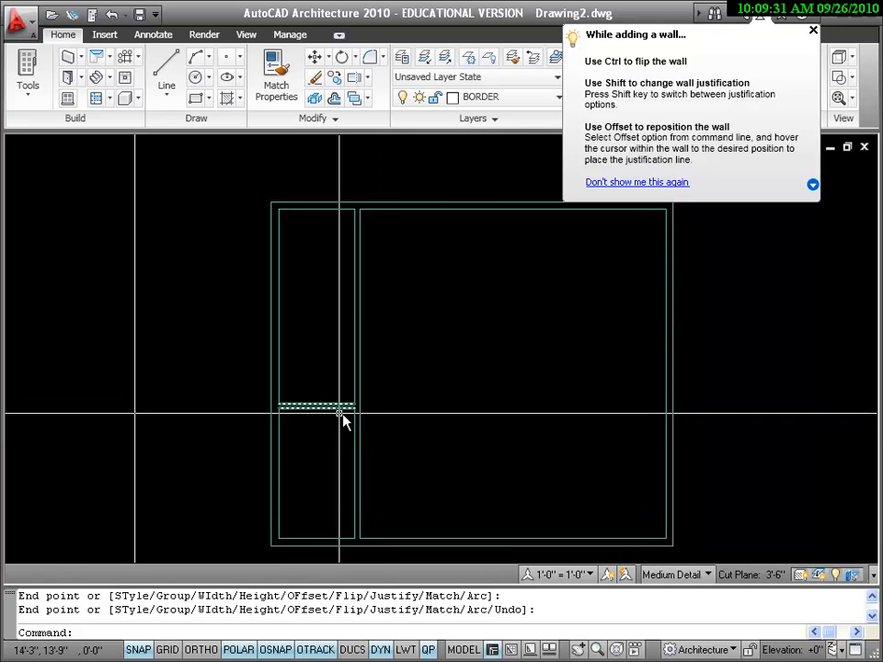
# Trim away the part of the vertical interior wall below the horizontal interior wall, using the horizontal wall as the cutting edge
pyautogui.scroll(3, 355, 439)
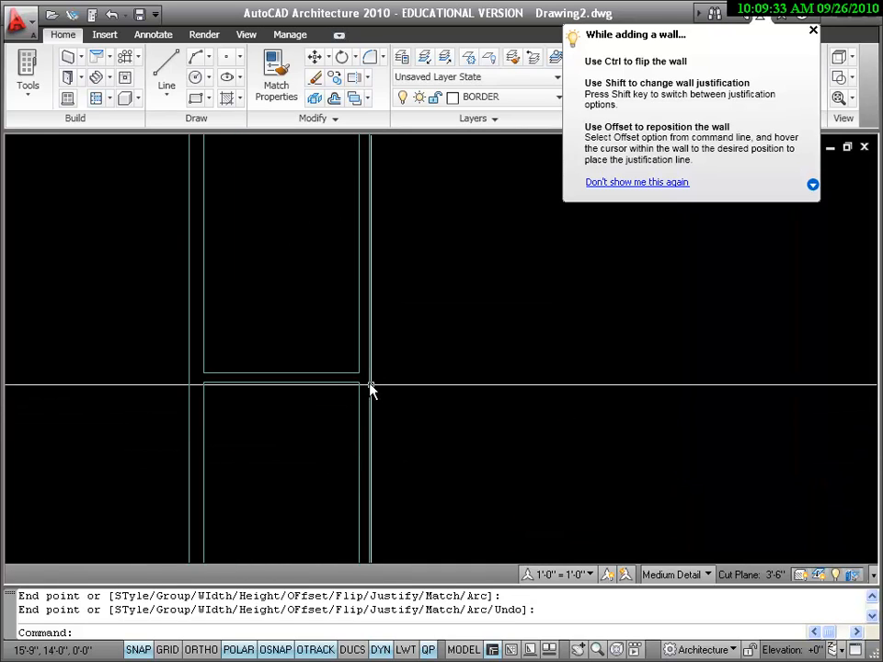
pyautogui.scroll(-2, 345, 464)
pyautogui.scroll(-3, 359, 464)
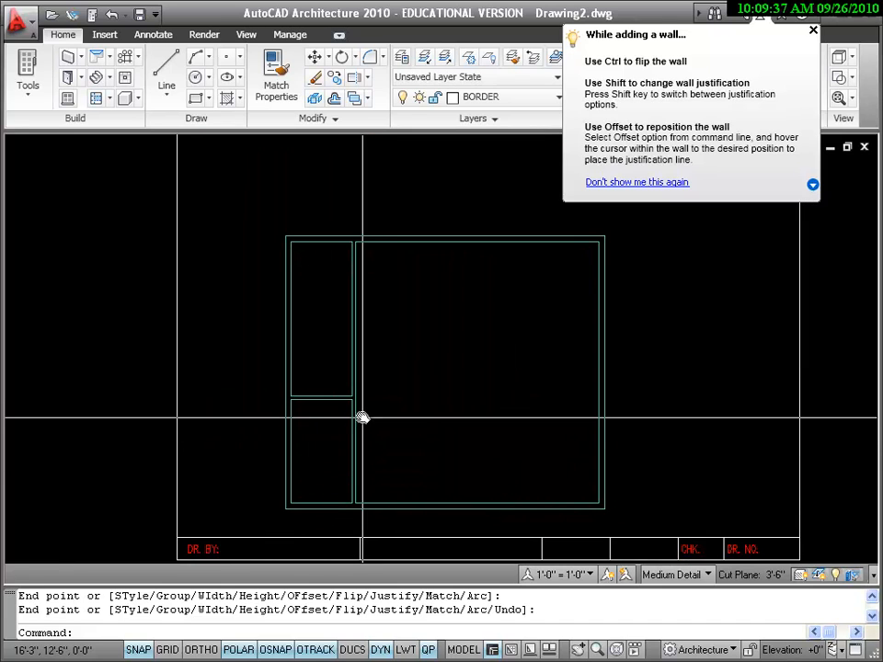
pyautogui.click(368, 79)
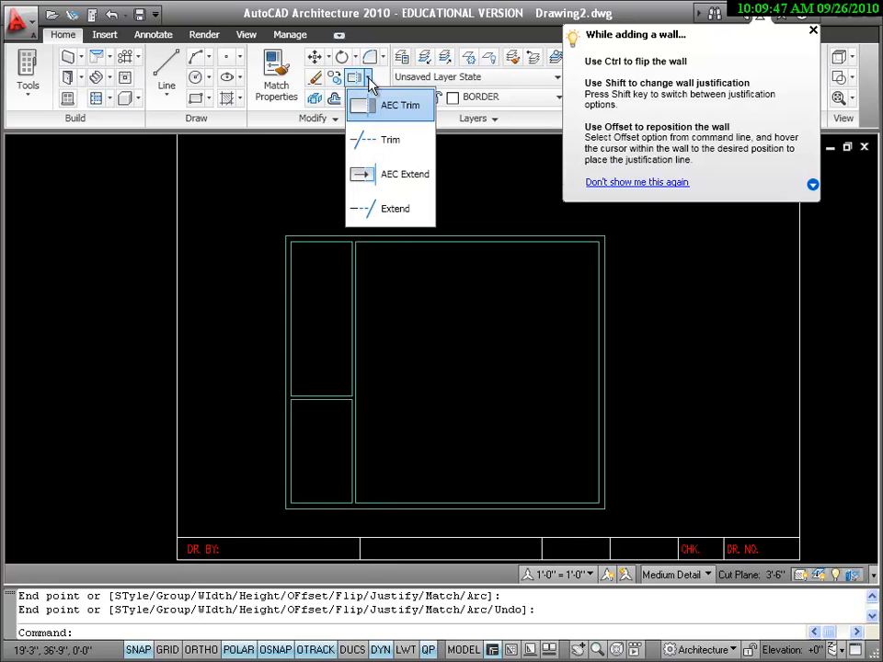
pyautogui.click(393, 145)
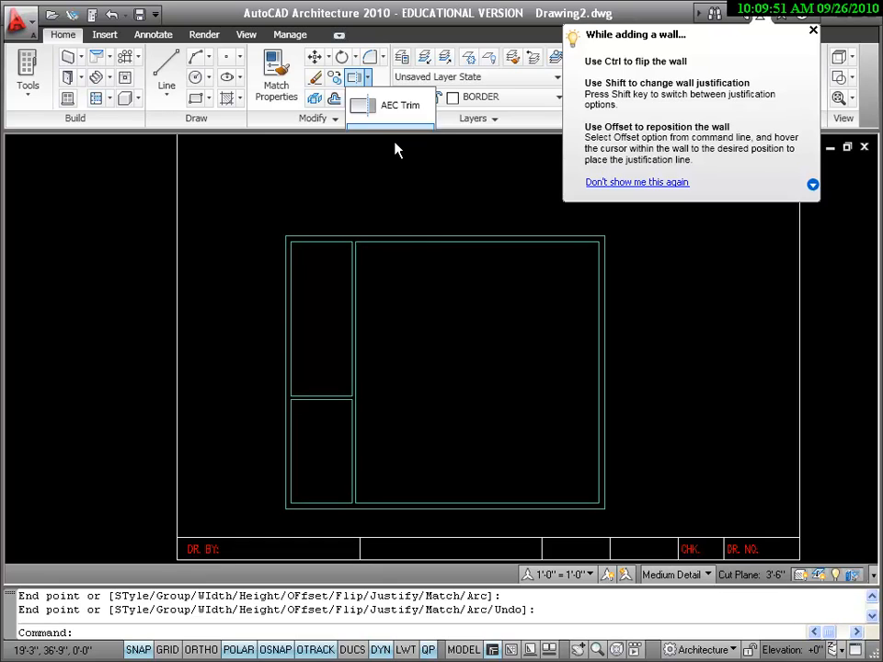
pyautogui.click(325, 400)
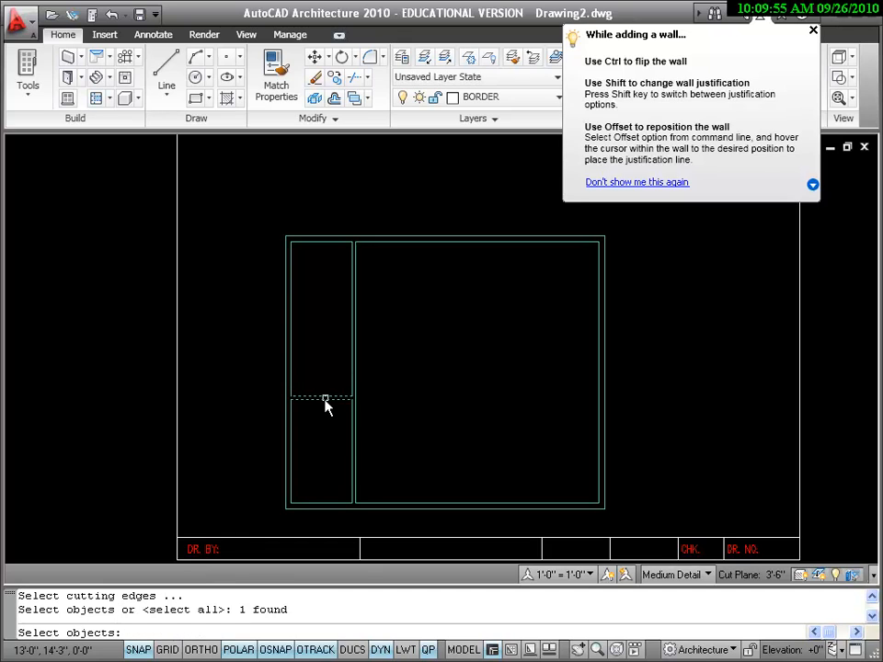
pyautogui.press('Return')
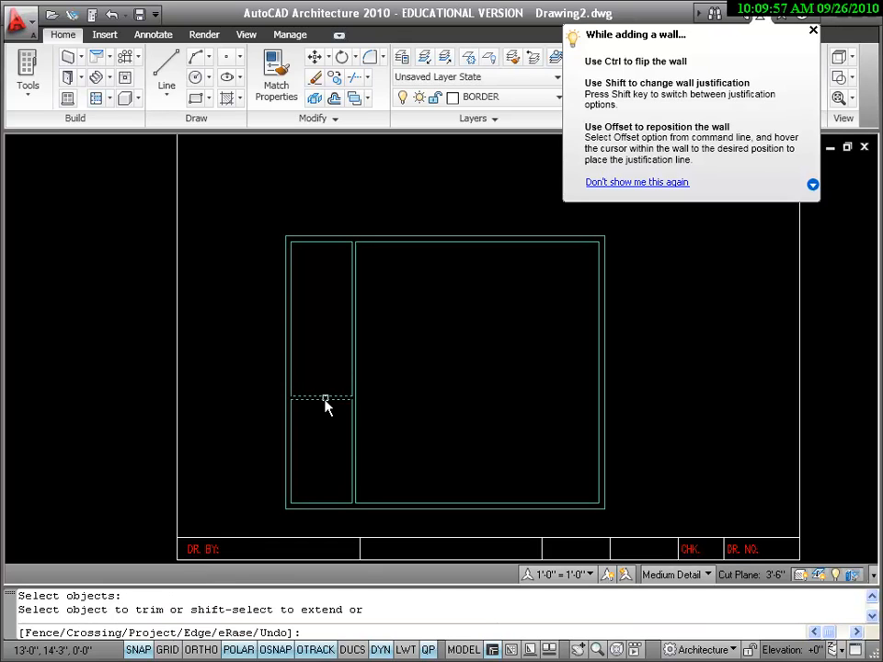
pyautogui.click(353, 443)
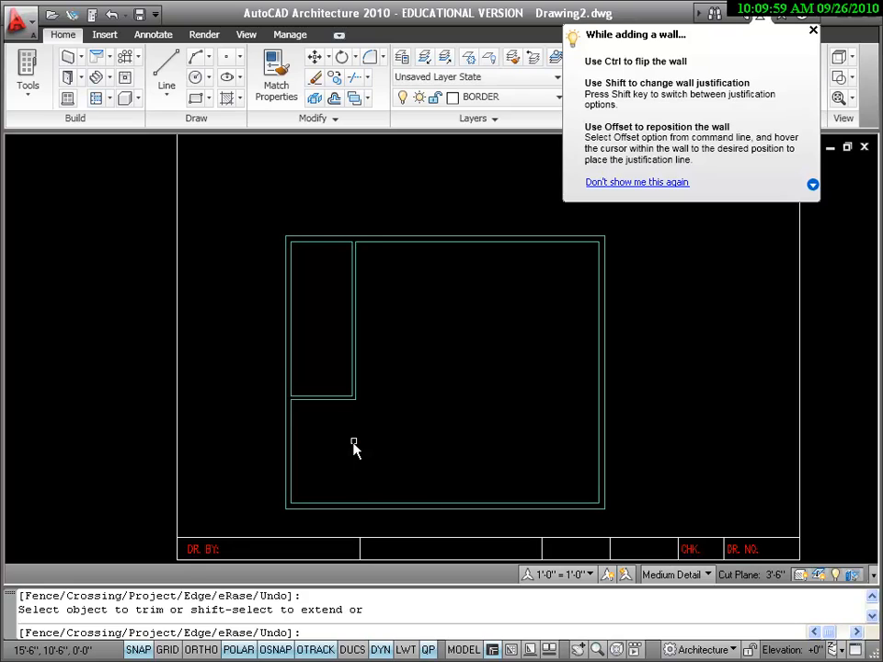
pyautogui.scroll(5, 355, 446)
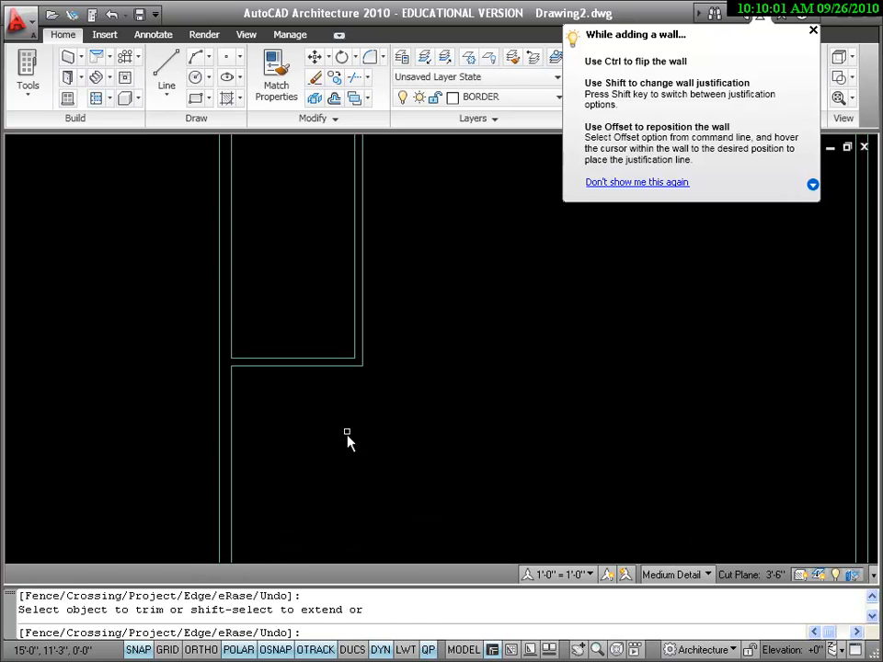
pyautogui.scroll(-3, 374, 450)
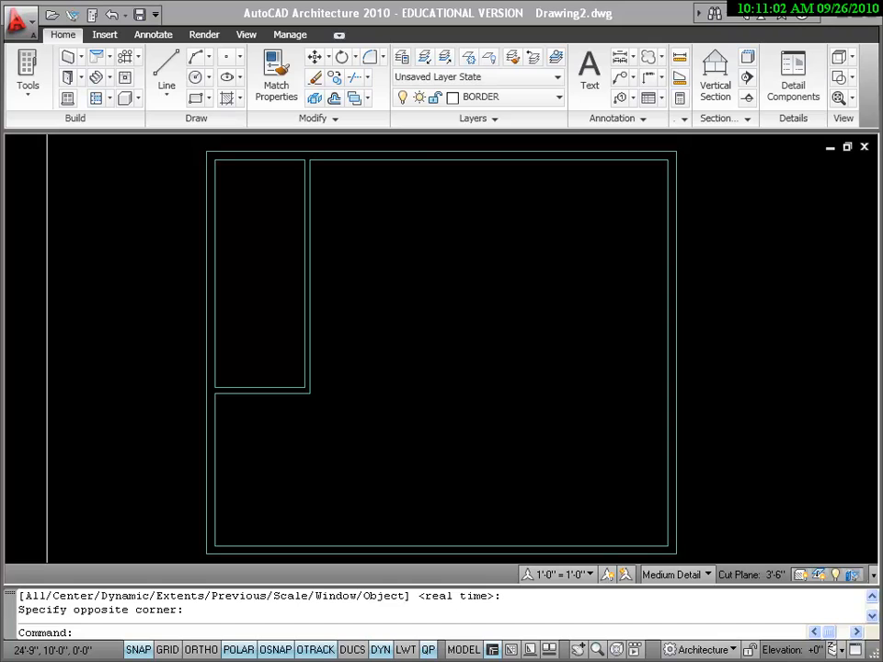
# Try to insert a 3'-0" wide, 5'-0" high Standard window in the upper exterior wall, right of the interior wall
pyautogui.click(73, 97)
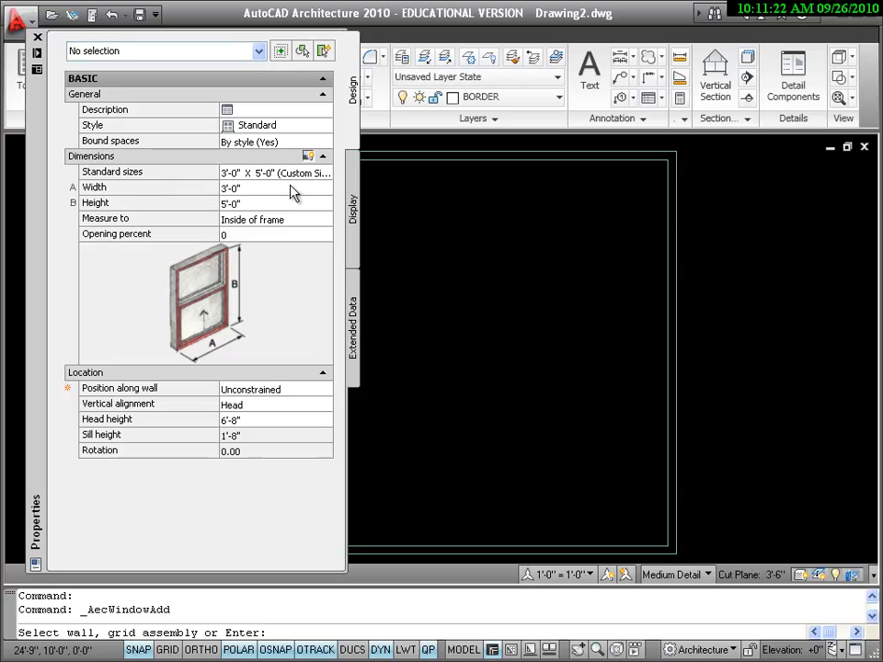
pyautogui.click(265, 189)
pyautogui.click(262, 204)
pyautogui.click(257, 190)
pyautogui.click(255, 203)
pyautogui.click(251, 189)
pyautogui.click(251, 202)
pyautogui.click(249, 191)
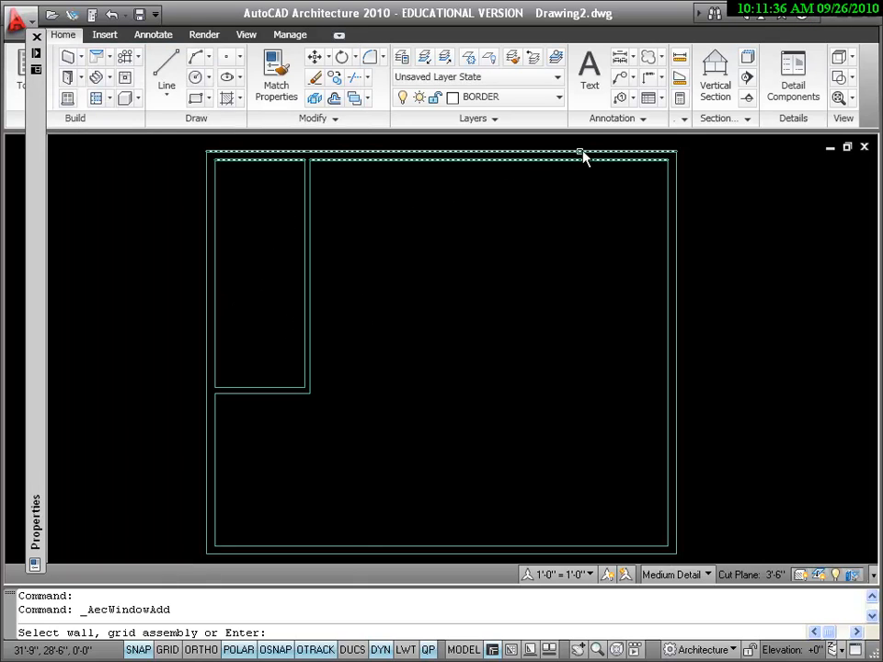
pyautogui.click(584, 150)
pyautogui.click(579, 155)
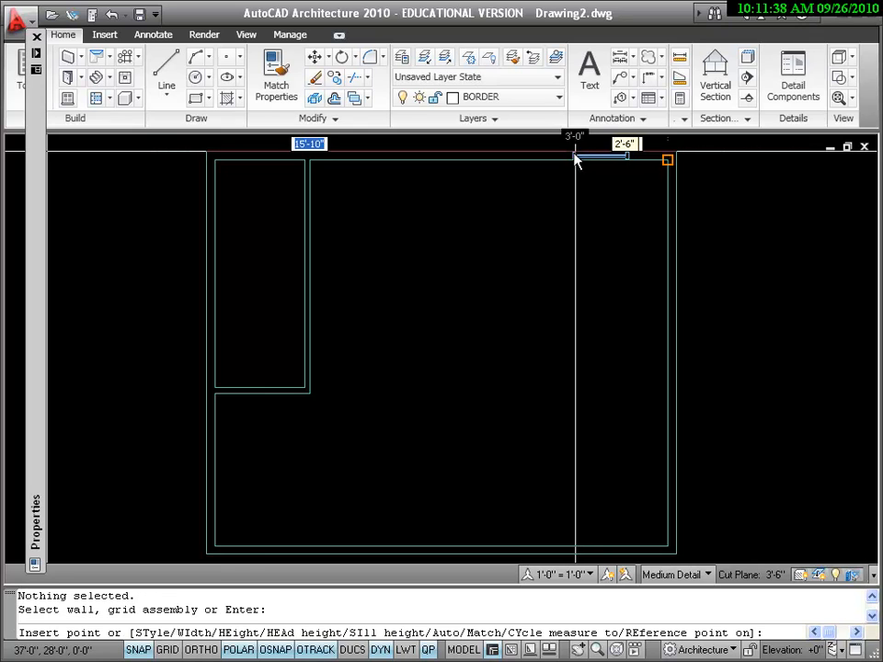
pyautogui.click(483, 150)
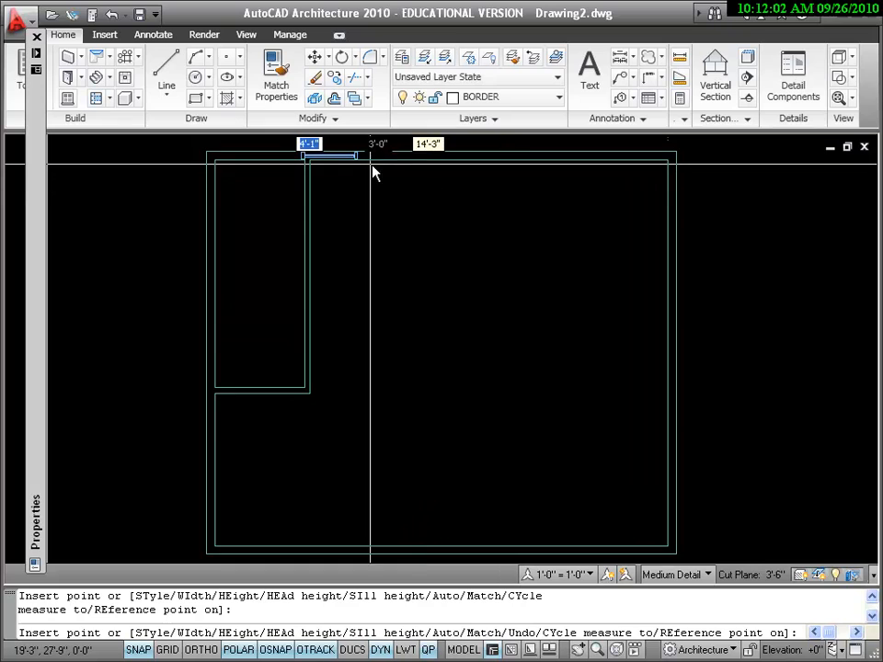
# End the window insertion and undo the window placed in the upper exterior wall
pyautogui.rightClick(404, 210)
pyautogui.click(436, 231)
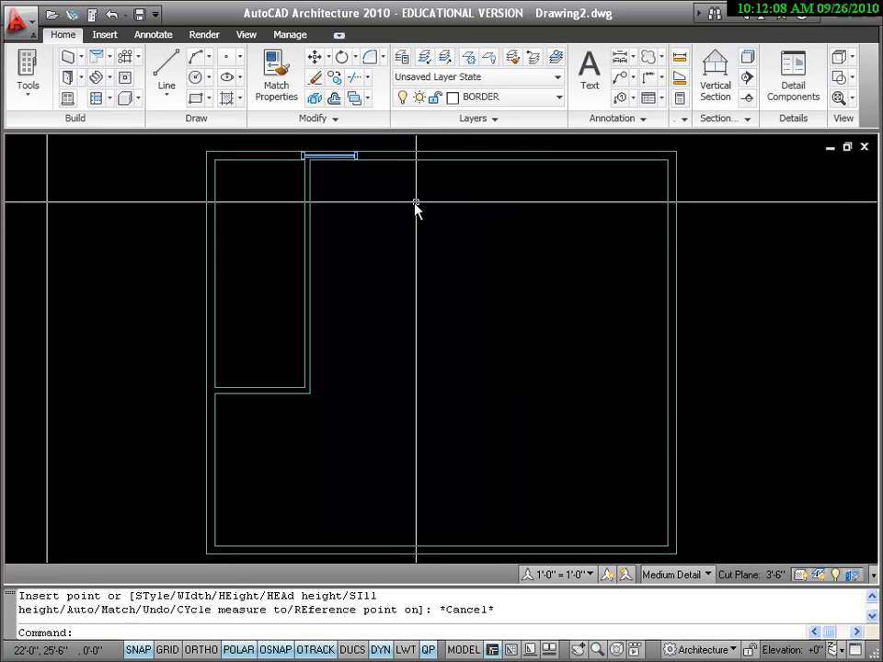
pyautogui.click(115, 19)
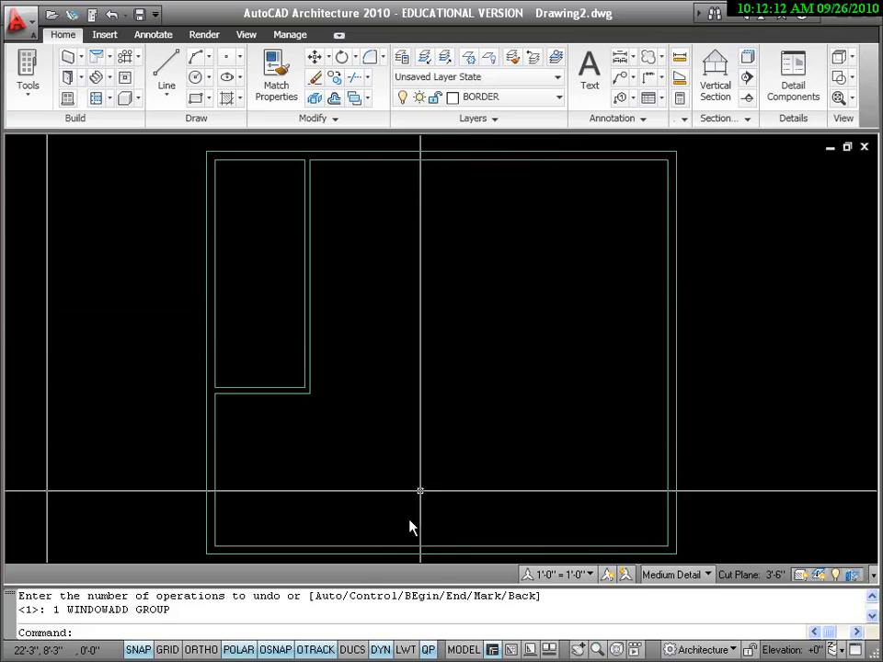
pyautogui.click(278, 650)
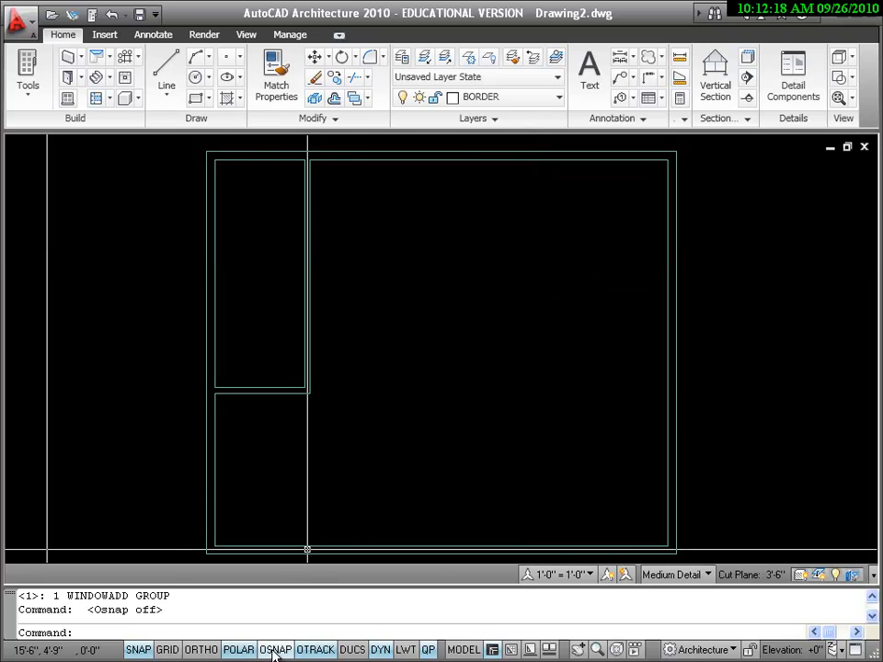
pyautogui.press('F3')
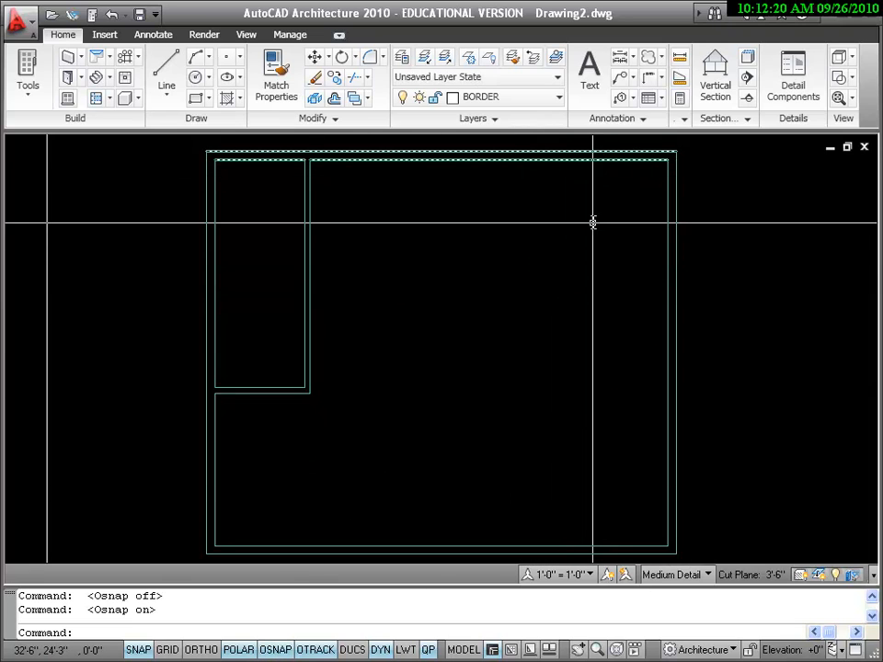
pyautogui.click(211, 158)
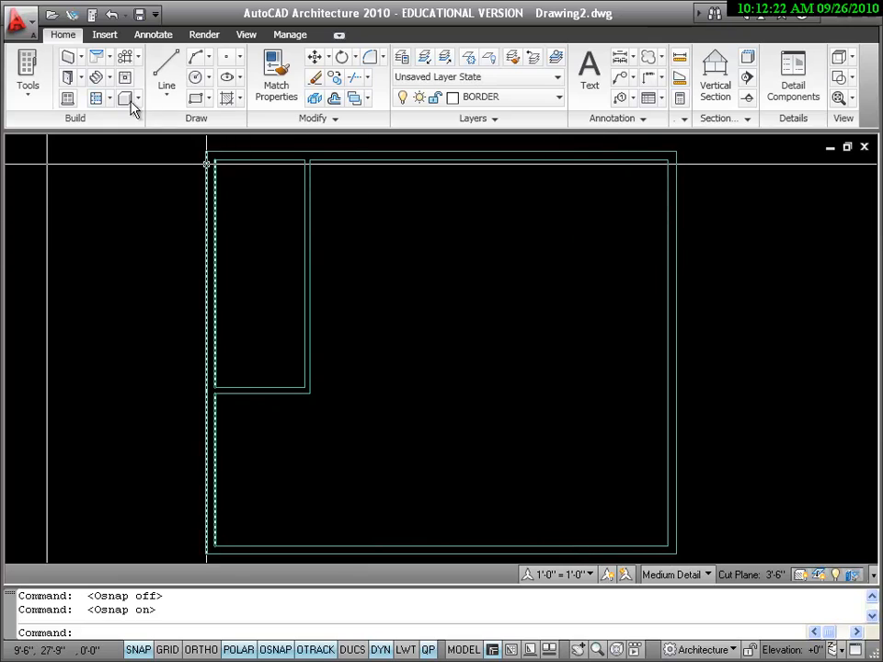
# Insert two 3'-0" wide, 5'-0" high Standard windows in the upper exterior wall, the left one 15'-6" from the right wall's inside face
pyautogui.click(72, 99)
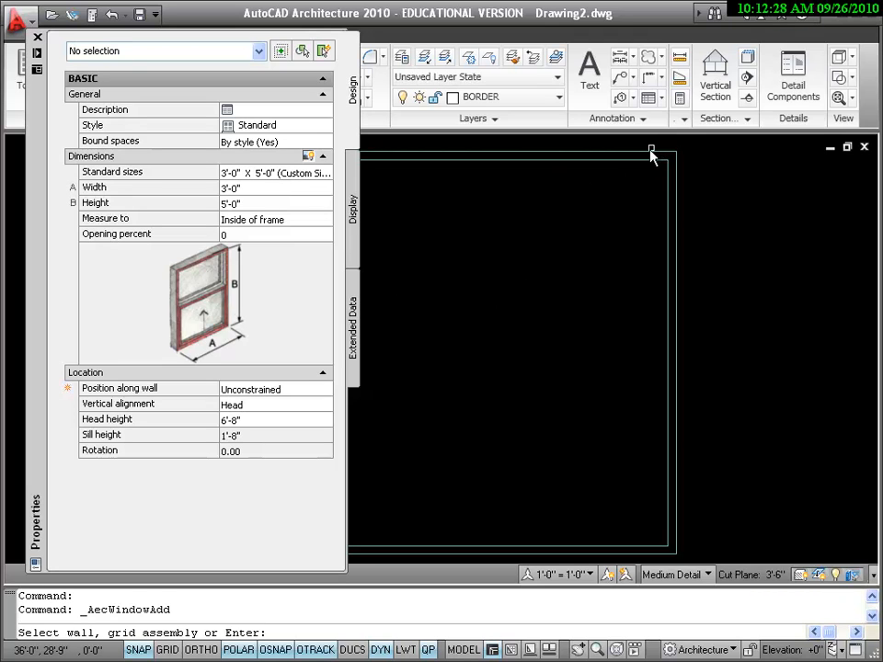
pyautogui.click(647, 158)
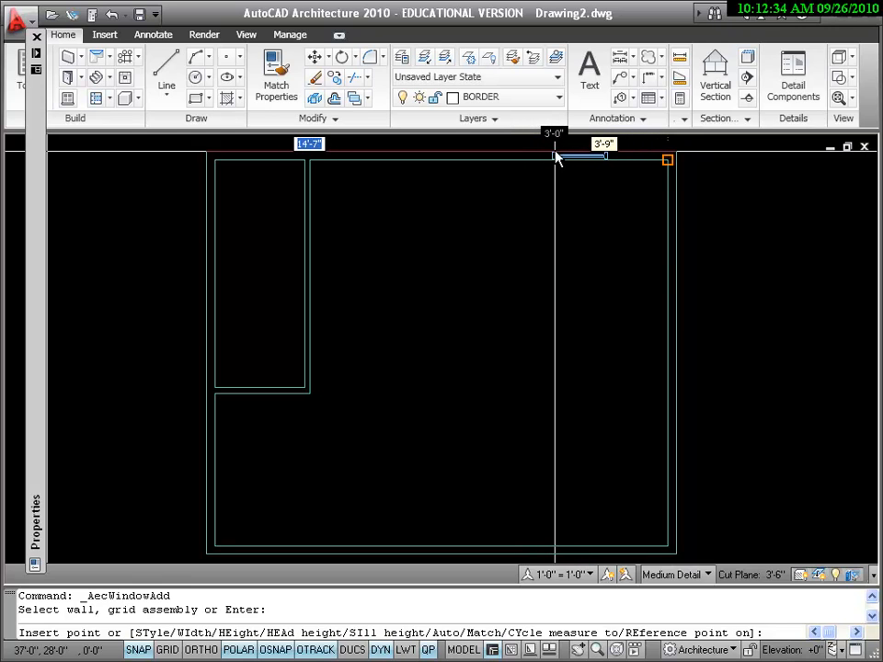
pyautogui.press('F3')
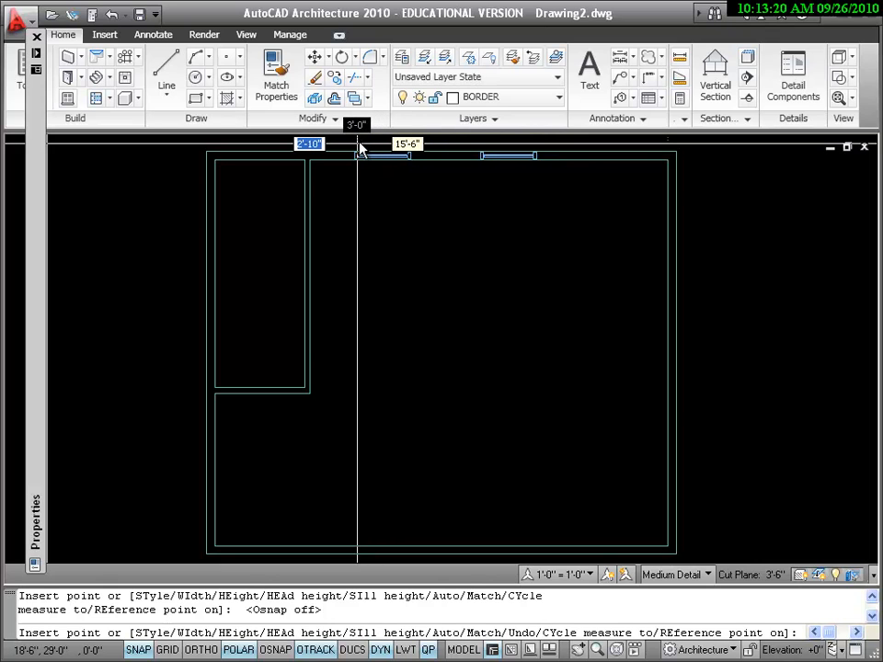
pyautogui.click(359, 147)
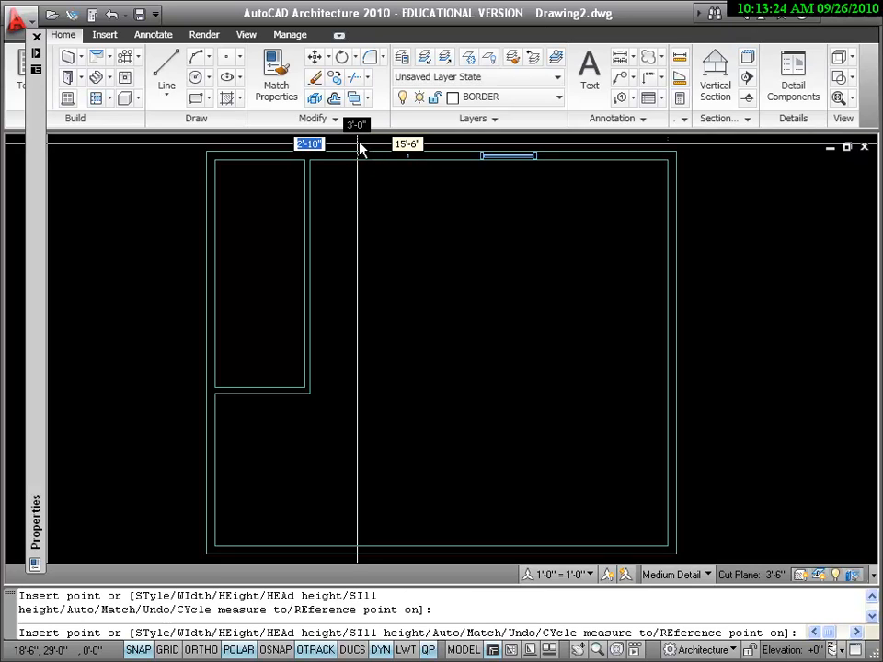
pyautogui.press('Return')
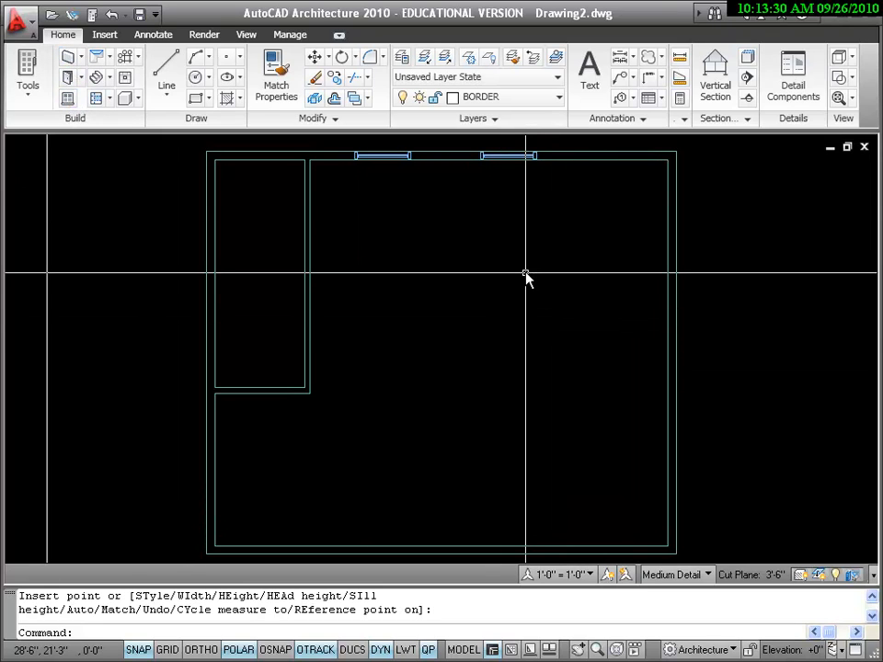
# Insert two matching 3'-0" by 5'-0" windows in the lower exterior wall, 8'-0" and 15'-6" from the right wall's inside face
pyautogui.press('Return')
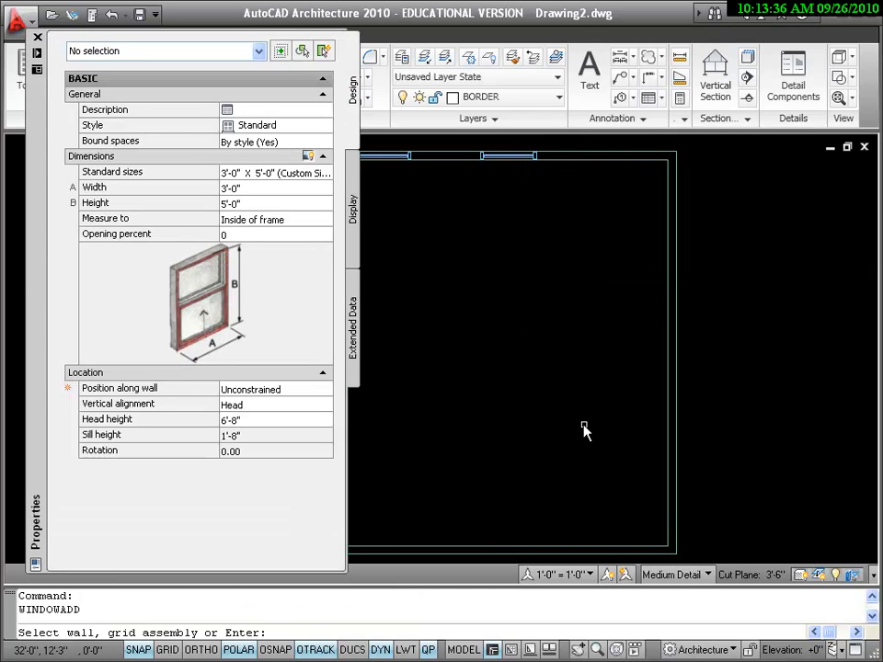
pyautogui.press('F3')
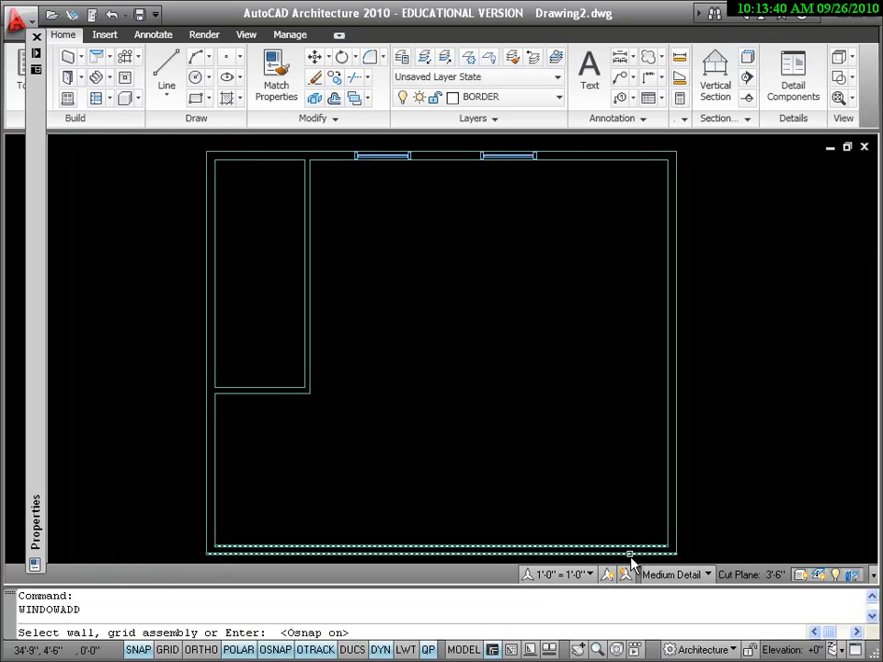
pyautogui.click(631, 556)
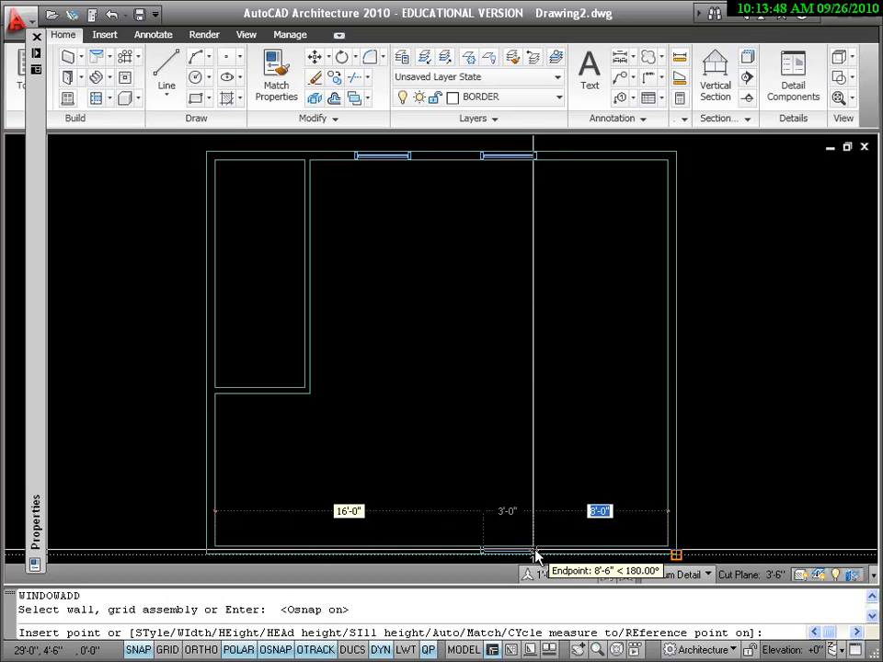
pyautogui.click(536, 555)
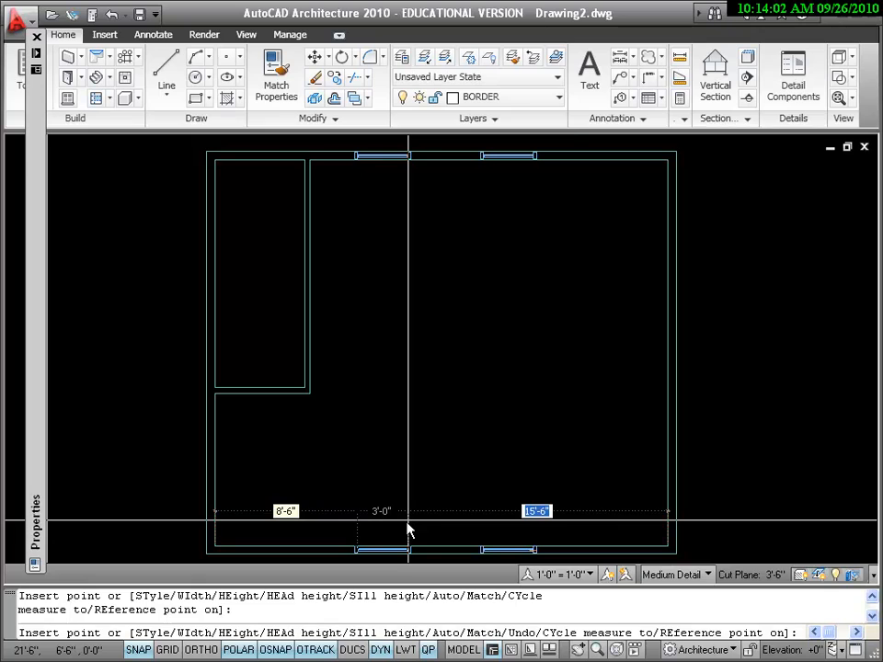
pyautogui.click(409, 531)
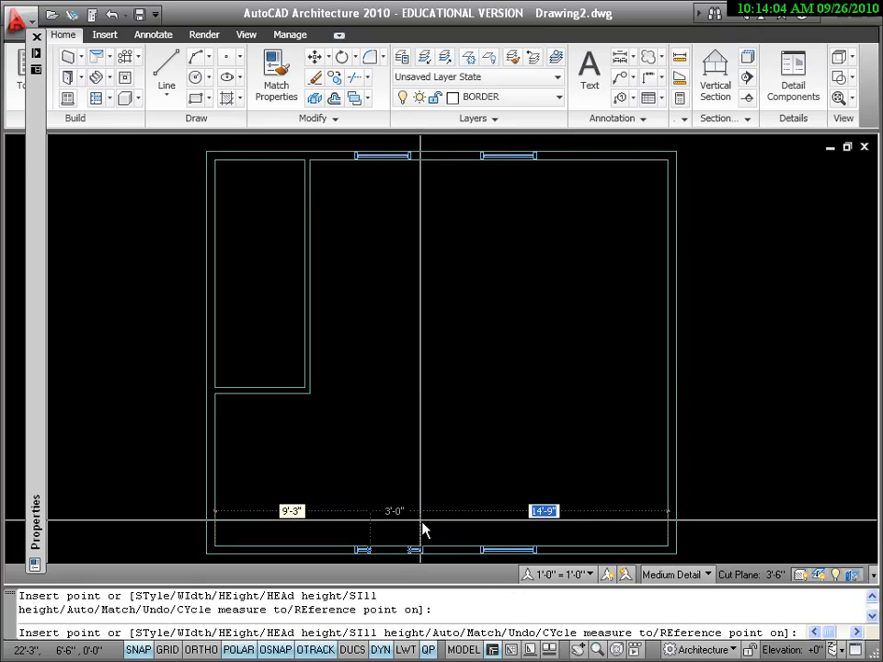
pyautogui.press('Return')
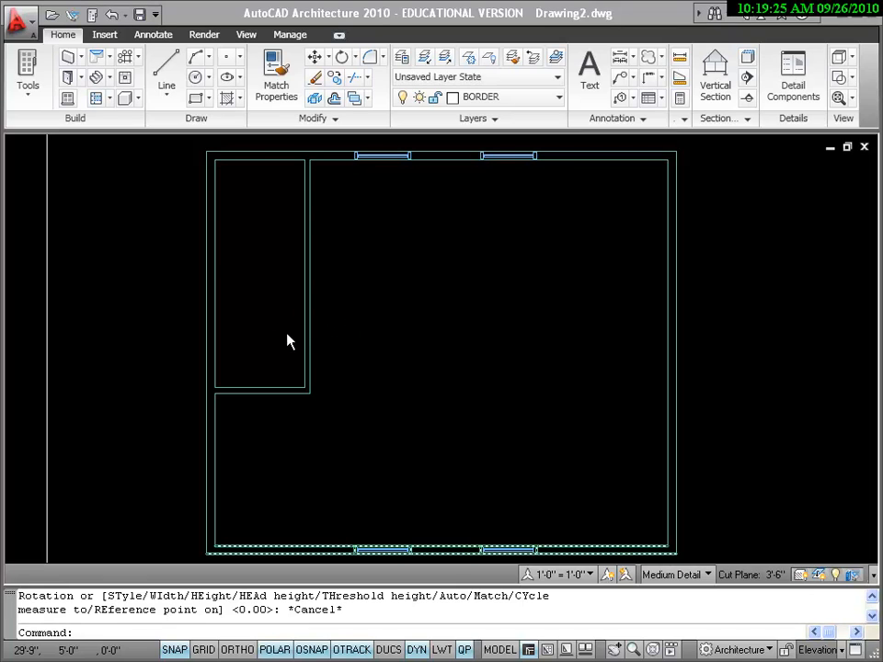
# Start a new Standard door and set its width to 3'-0", keeping the 7'-0" height and 90-degree swing angle
pyautogui.click(69, 79)
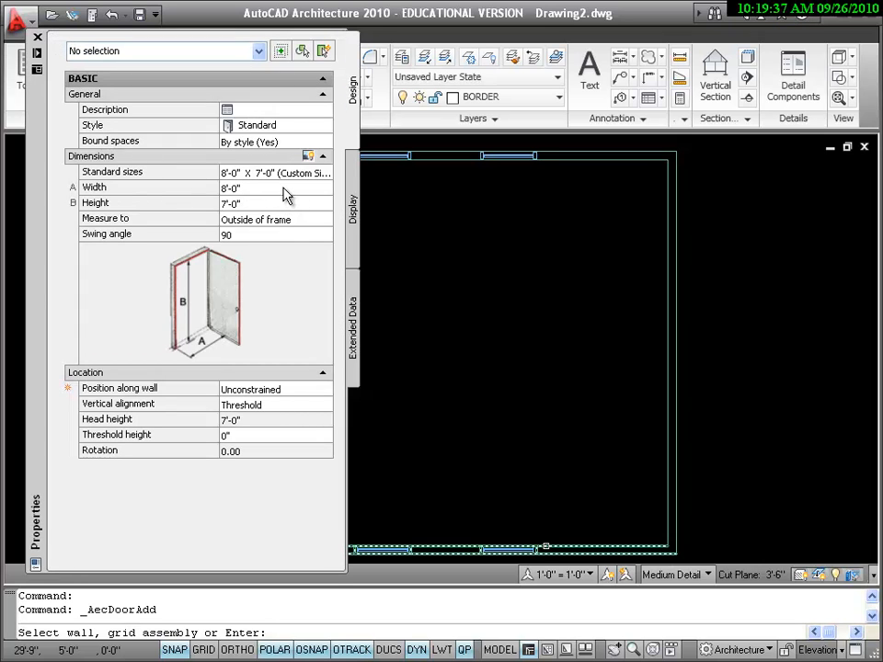
pyautogui.click(260, 188)
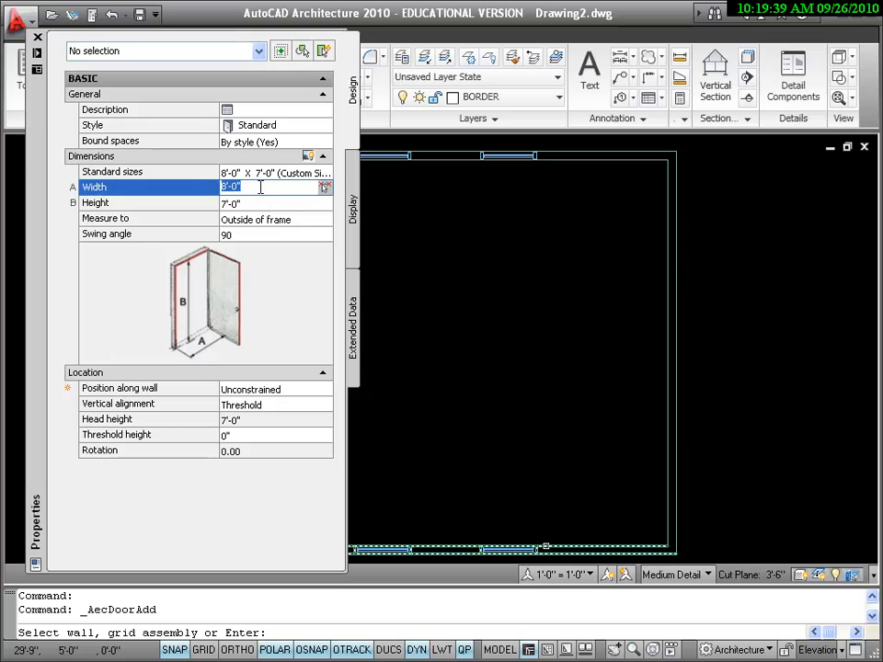
pyautogui.write("3'")
pyautogui.click(291, 203)
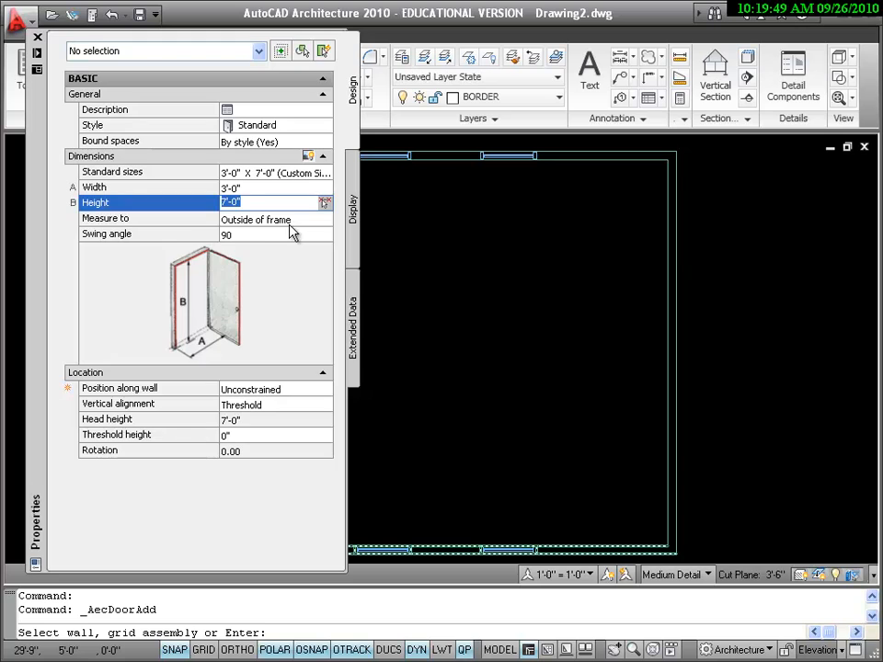
pyautogui.click(289, 225)
pyautogui.click(289, 236)
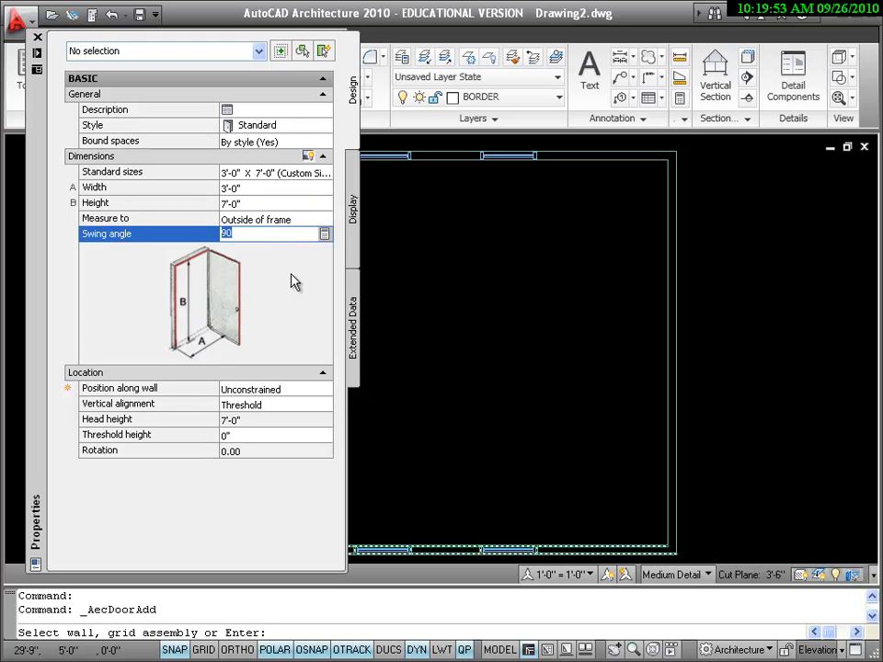
pyautogui.click(37, 37)
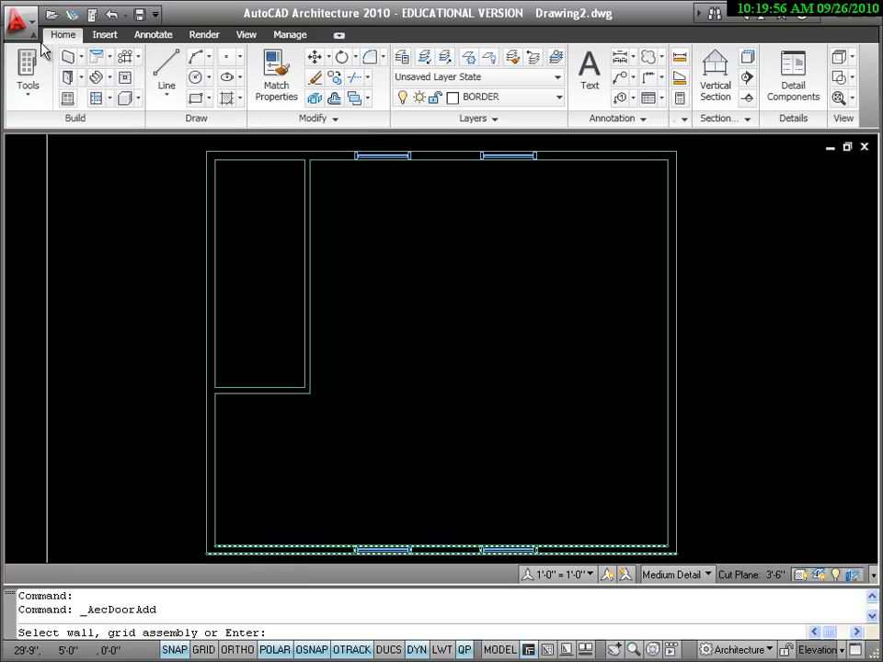
# Insert the door in the vertical interior wall, 10'-0" below the upper exterior wall's inside face
pyautogui.click(305, 258)
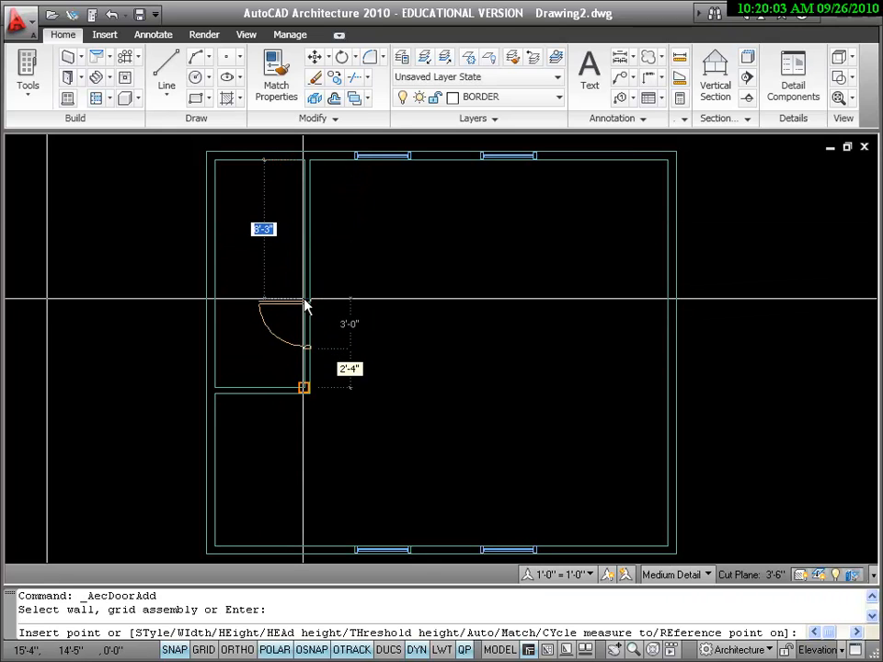
pyautogui.press('F3')
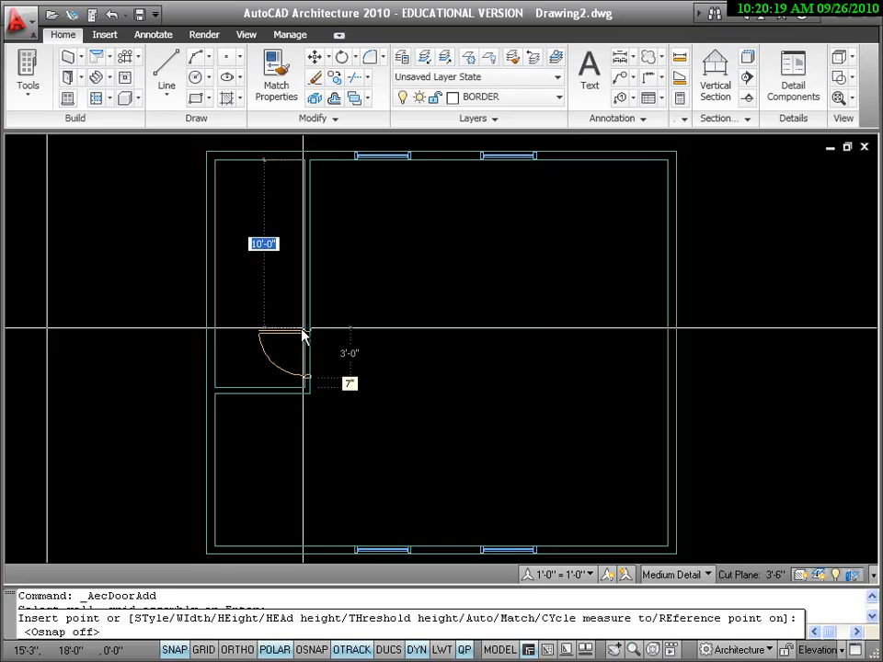
pyautogui.click(304, 335)
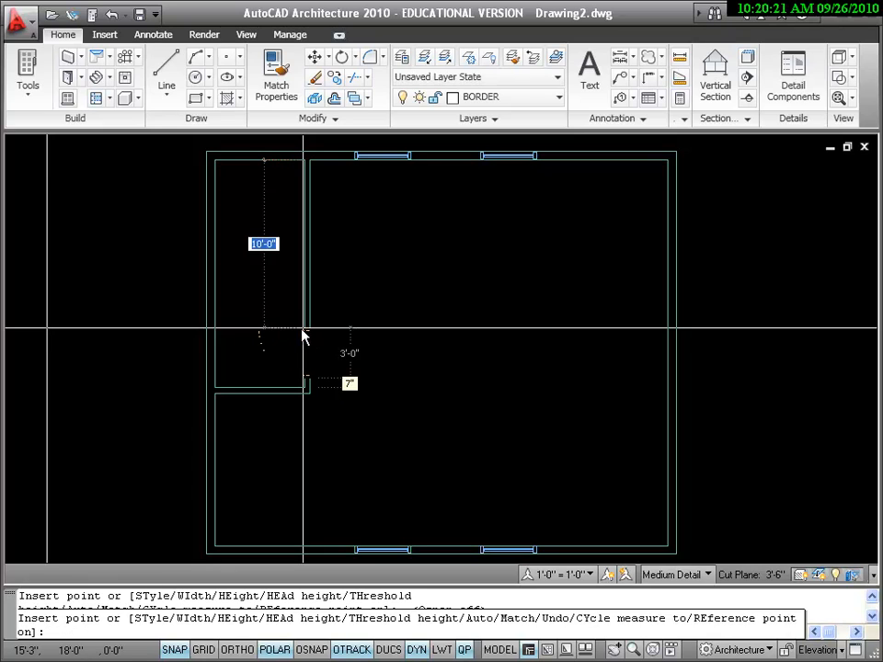
pyautogui.press('Return')
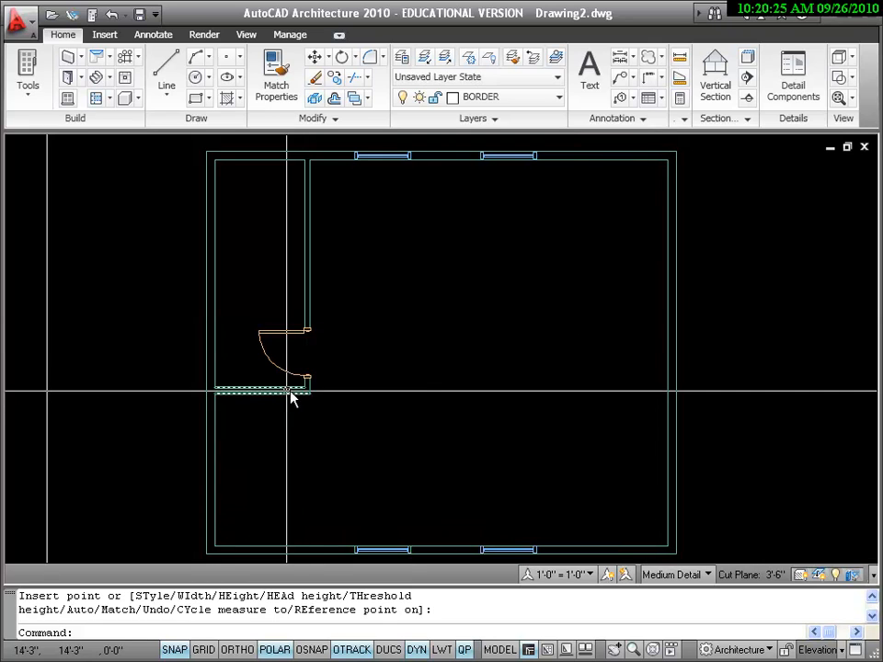
# Flip the interior door so it hinges at its lower jamb and swings into the small room
pyautogui.click(293, 340)
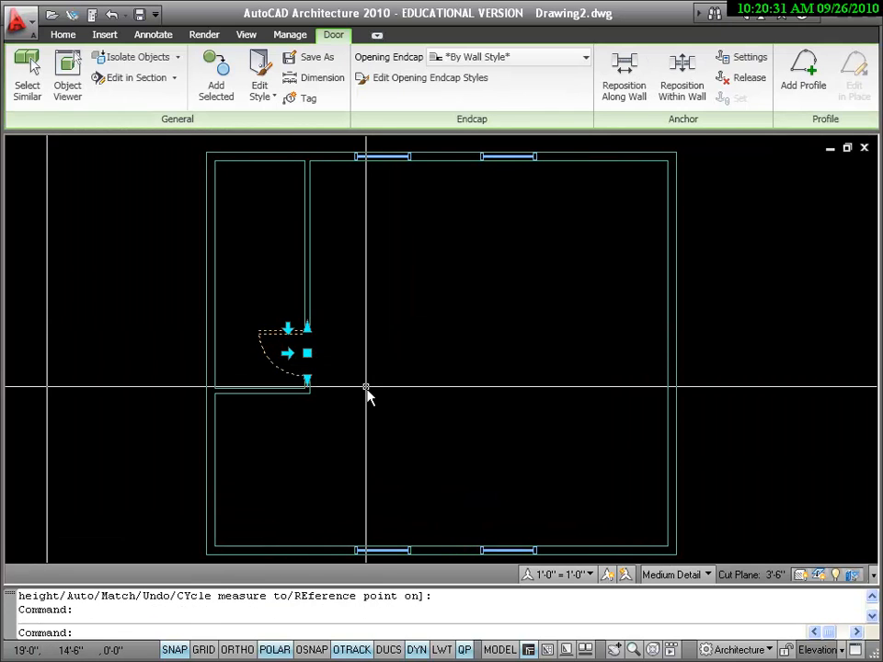
pyautogui.click(287, 327)
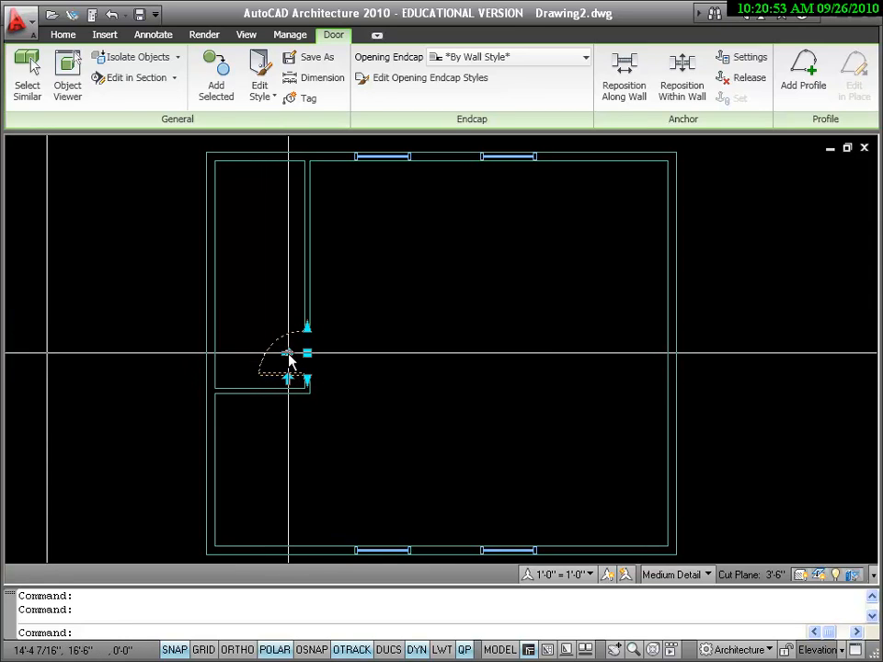
pyautogui.click(288, 355)
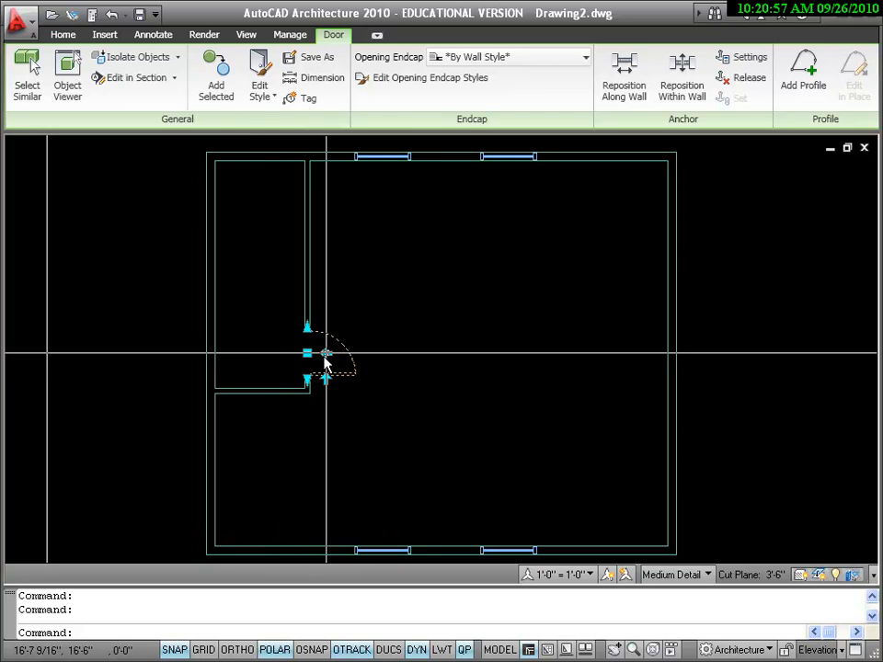
pyautogui.click(325, 354)
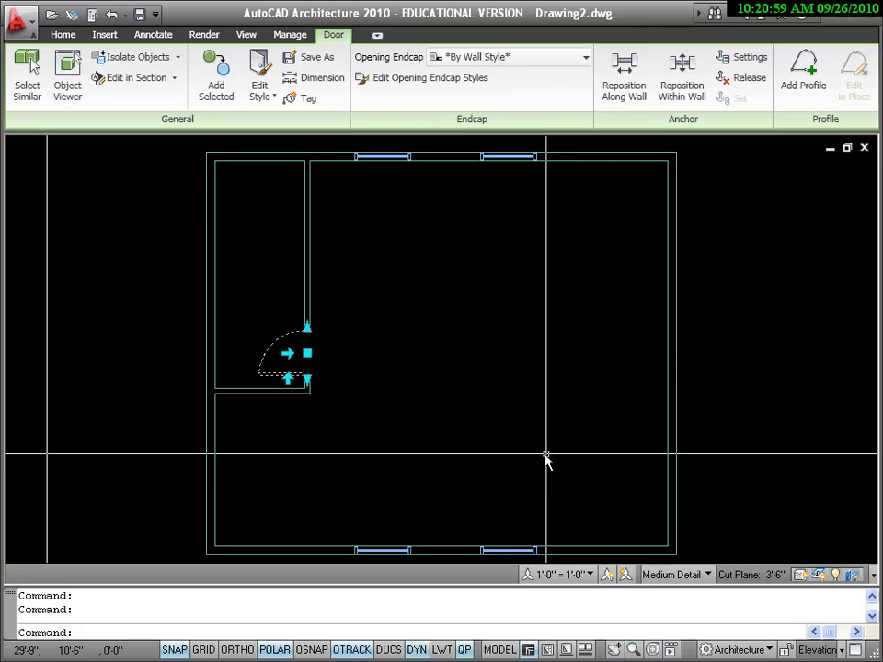
pyautogui.click(308, 356)
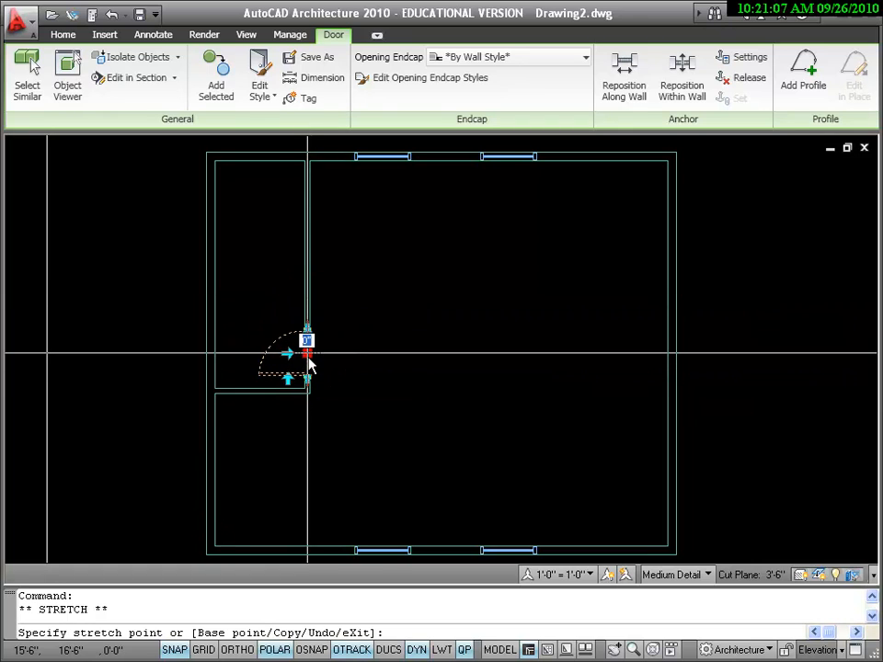
pyautogui.click(309, 360)
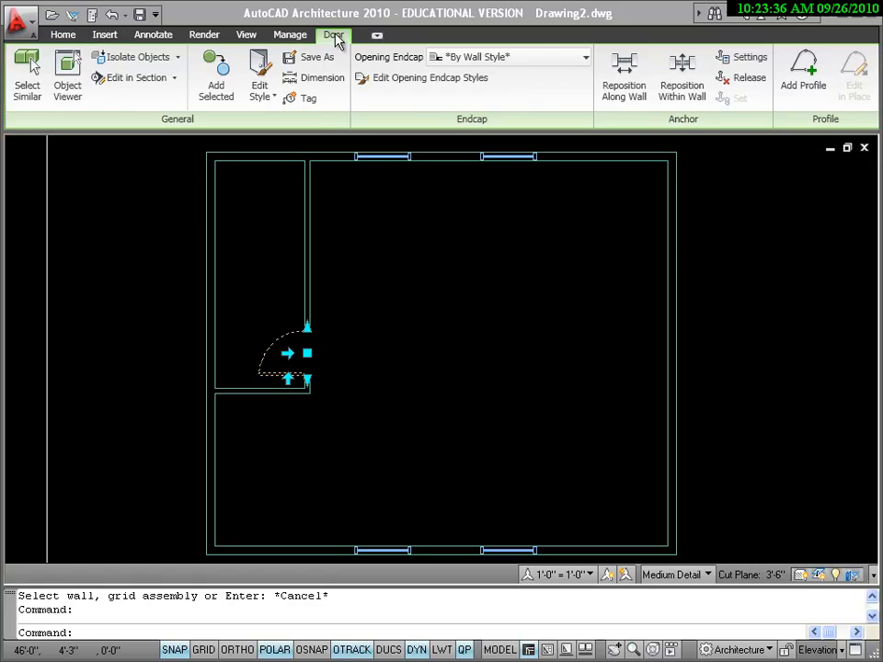
# Insert a 3'-0" by 7'-0" door in the left exterior wall, 4'-0" above the lower-left outside corner, and flip it to swing inward
pyautogui.click(63, 37)
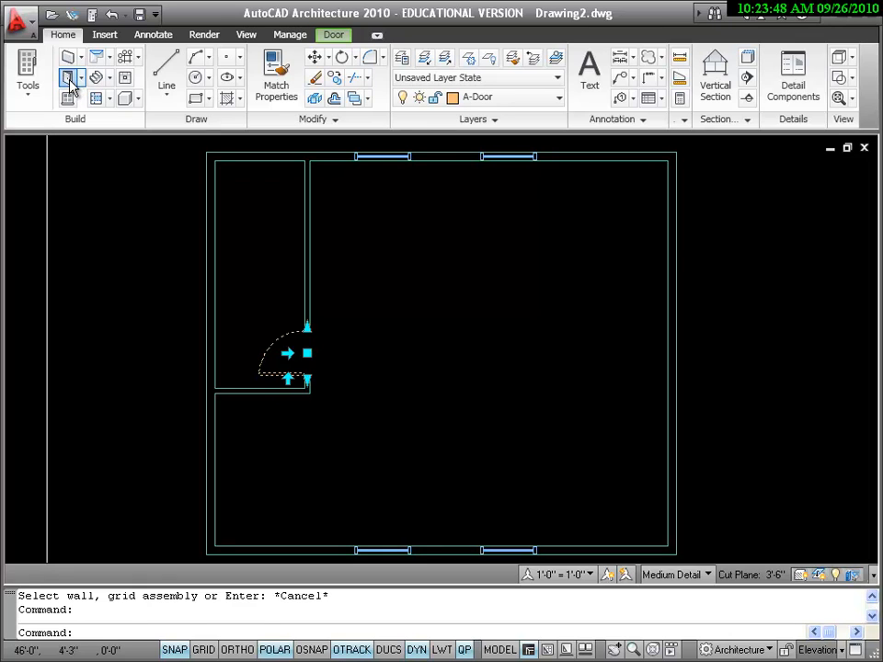
pyautogui.click(71, 83)
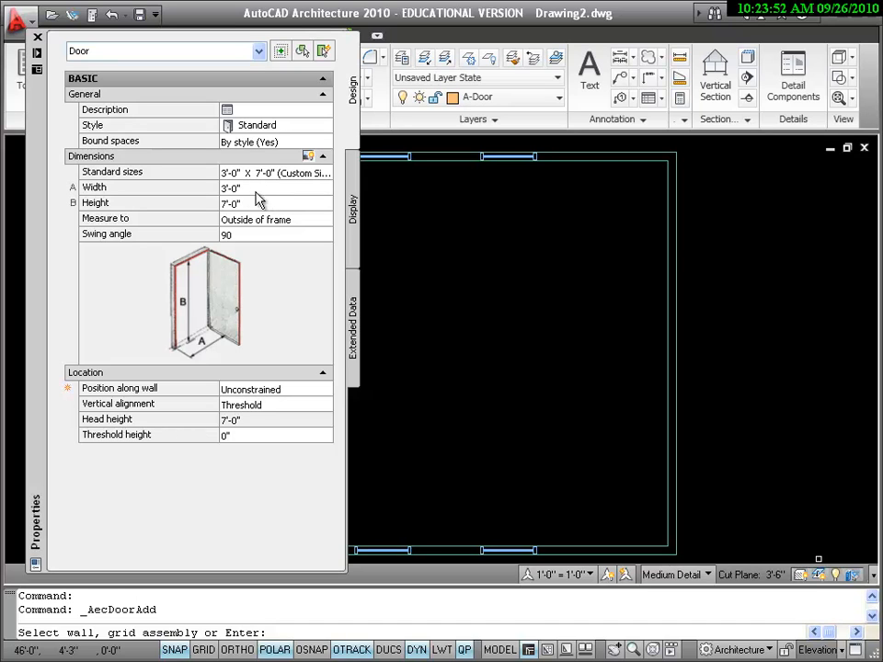
pyautogui.click(36, 46)
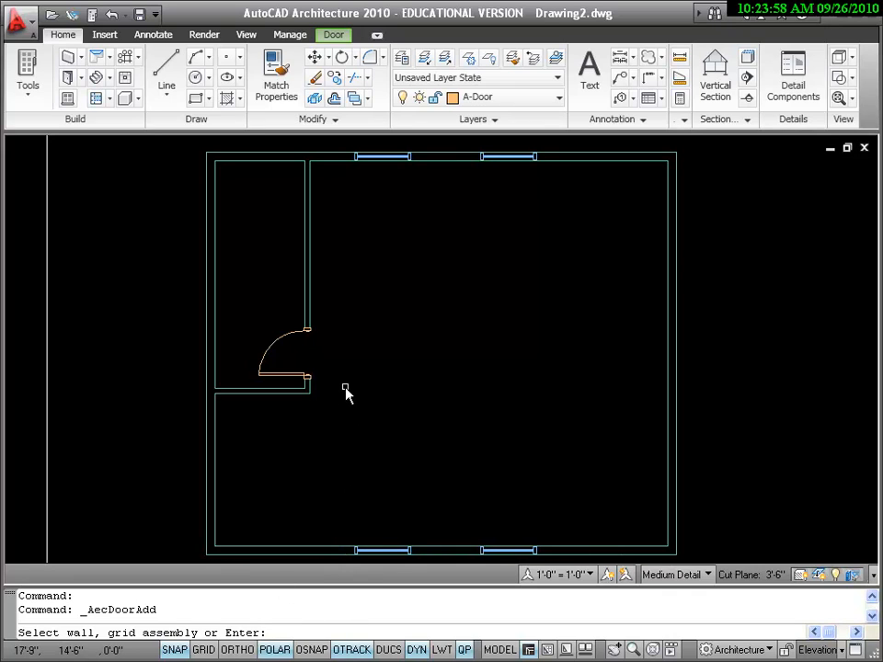
pyautogui.press('F3')
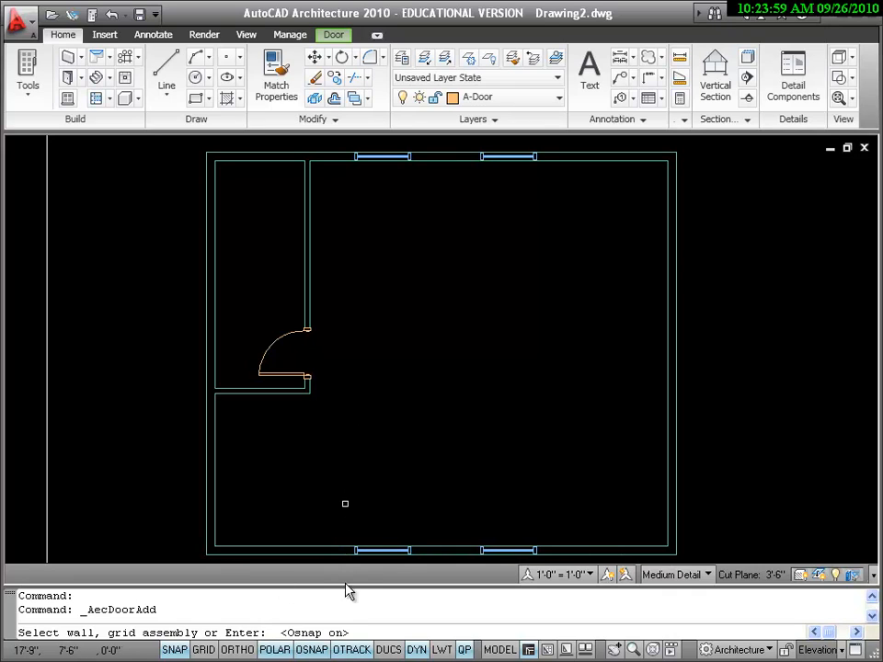
pyautogui.click(208, 511)
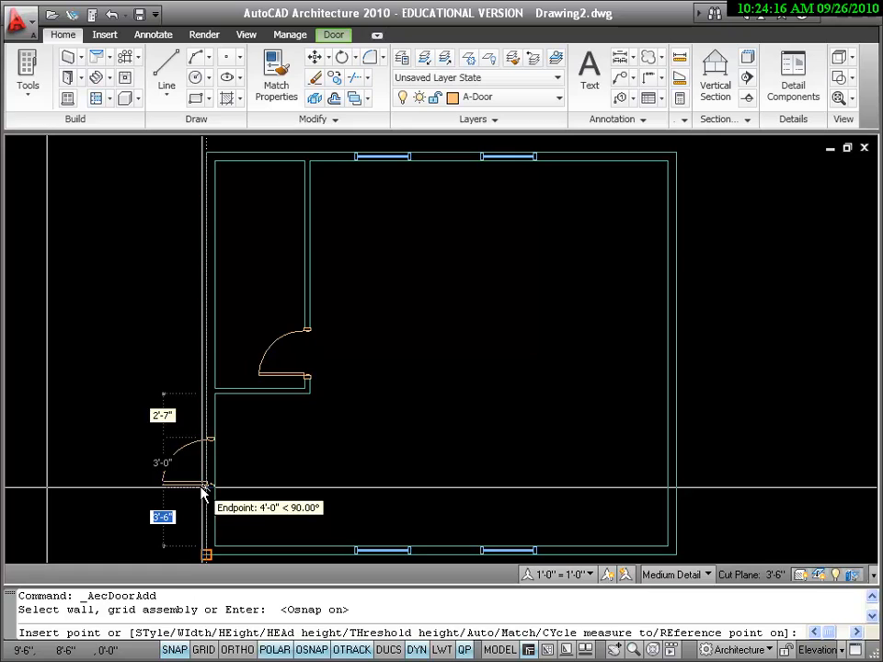
pyautogui.click(205, 492)
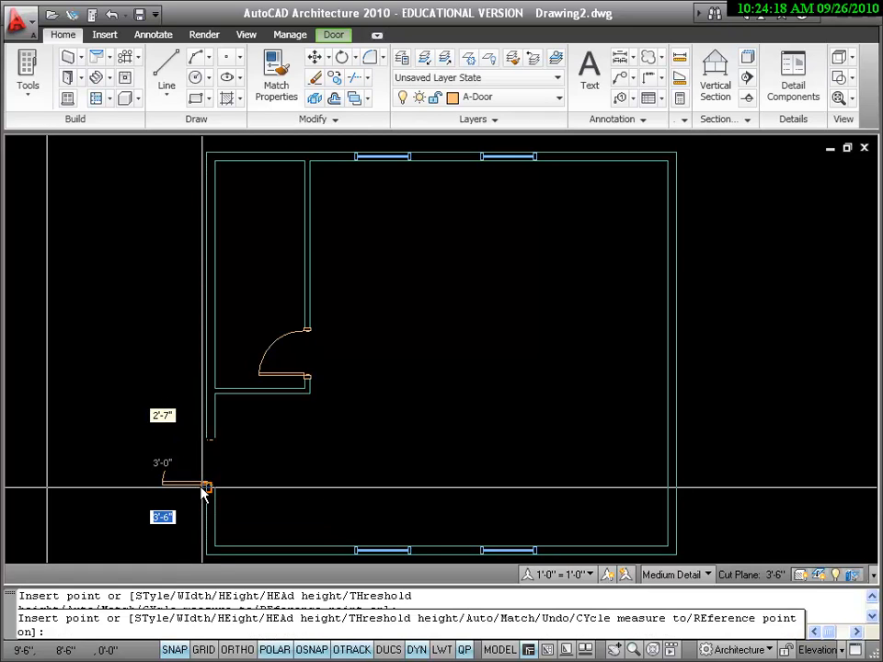
pyautogui.press('Return')
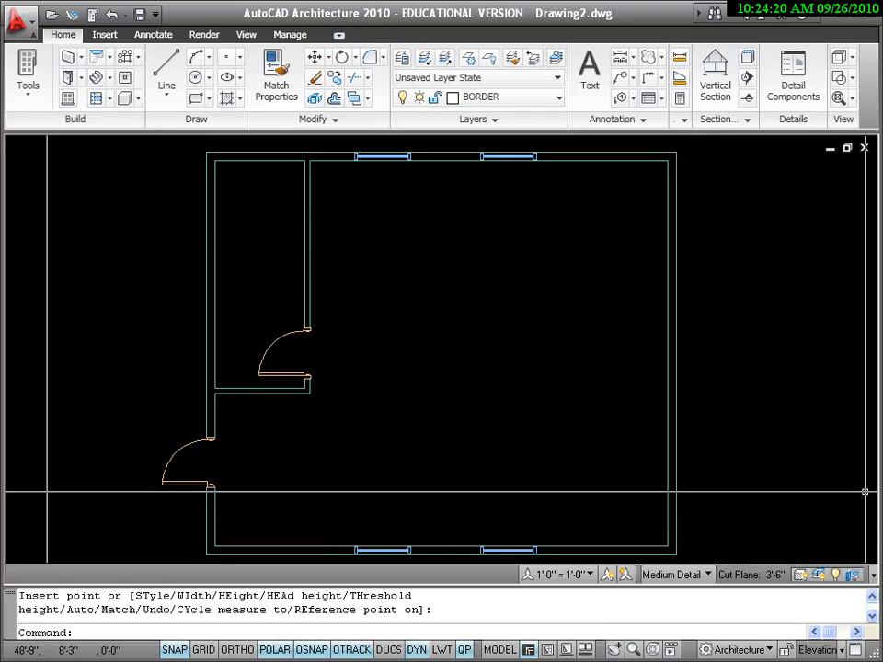
pyautogui.click(190, 493)
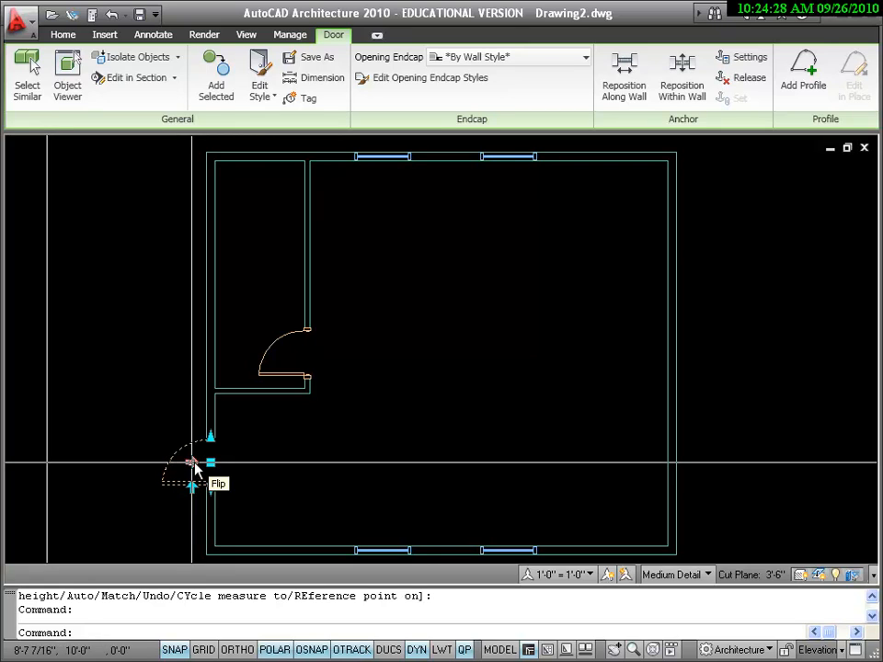
pyautogui.click(194, 463)
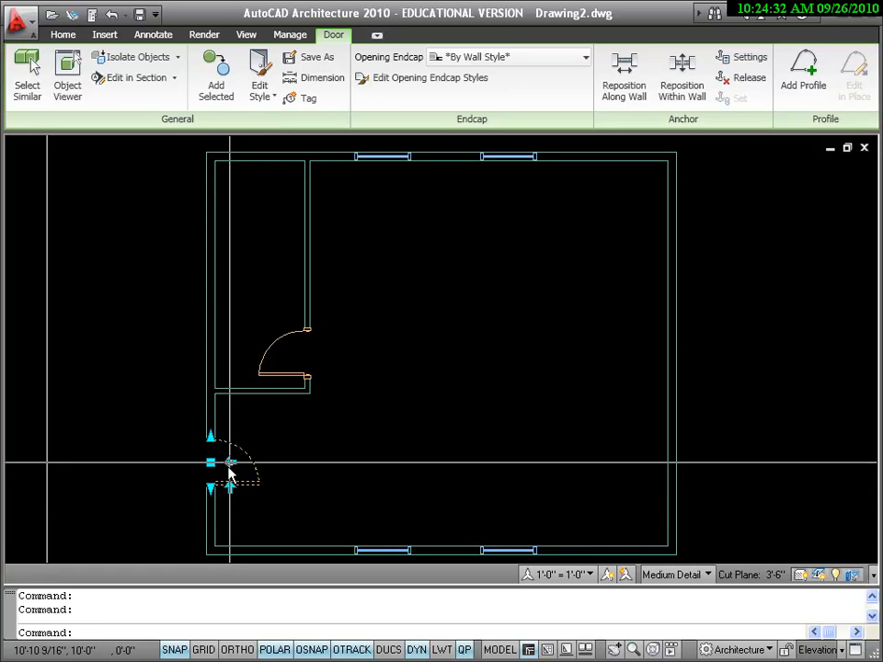
# Flip the left exterior door to hinge at its upper jamb, and flip it back to the lower jamb
pyautogui.click(230, 487)
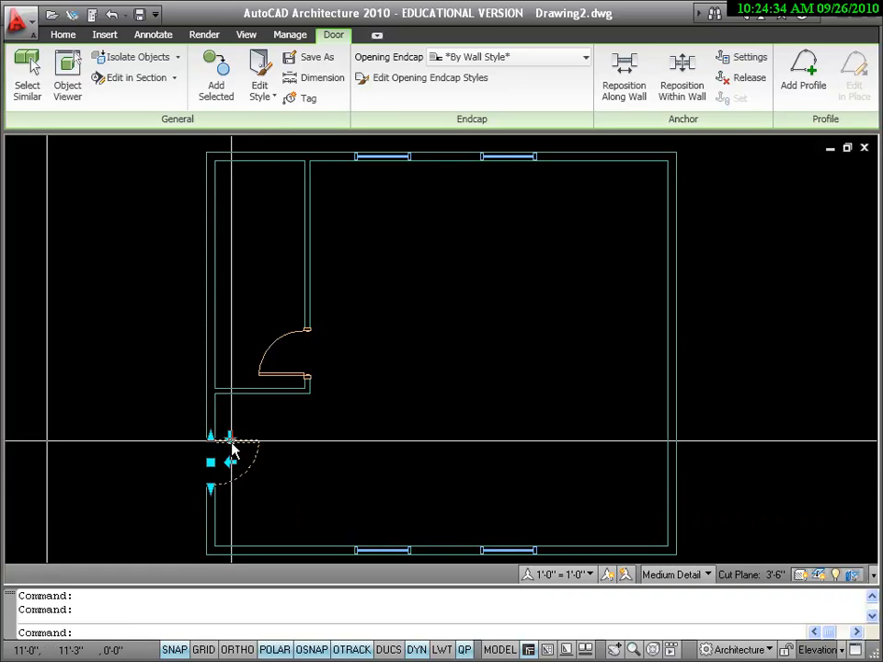
pyautogui.click(231, 447)
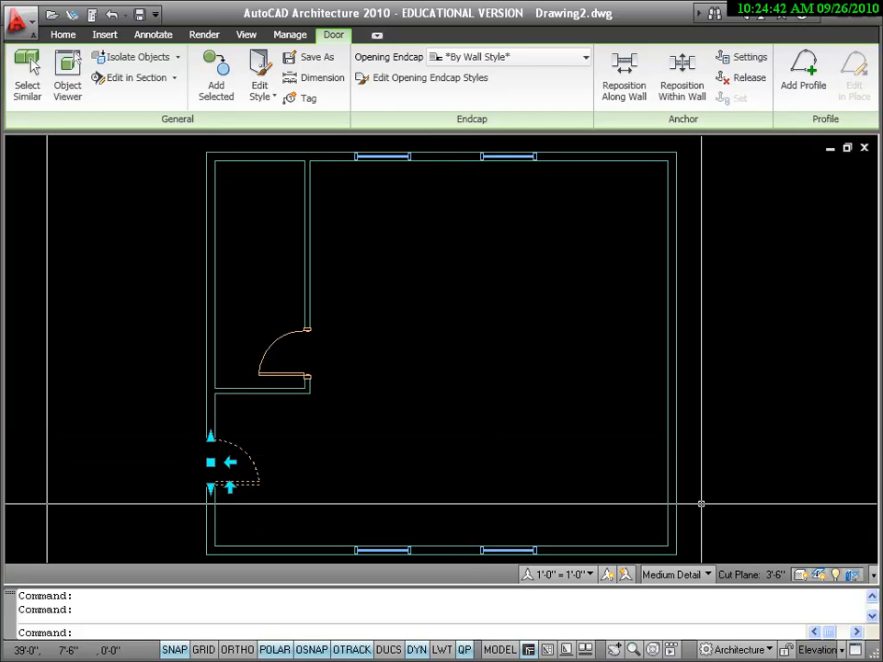
pyautogui.press('Return')
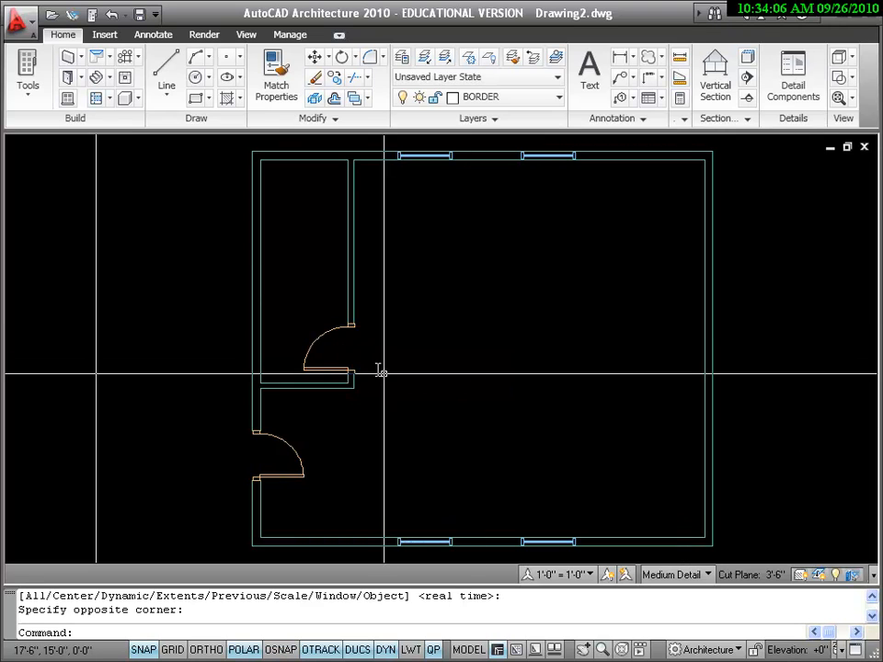
# Browse the tool palettes for wall, door and window tools, and bring up the door styles
pyautogui.click(70, 77)
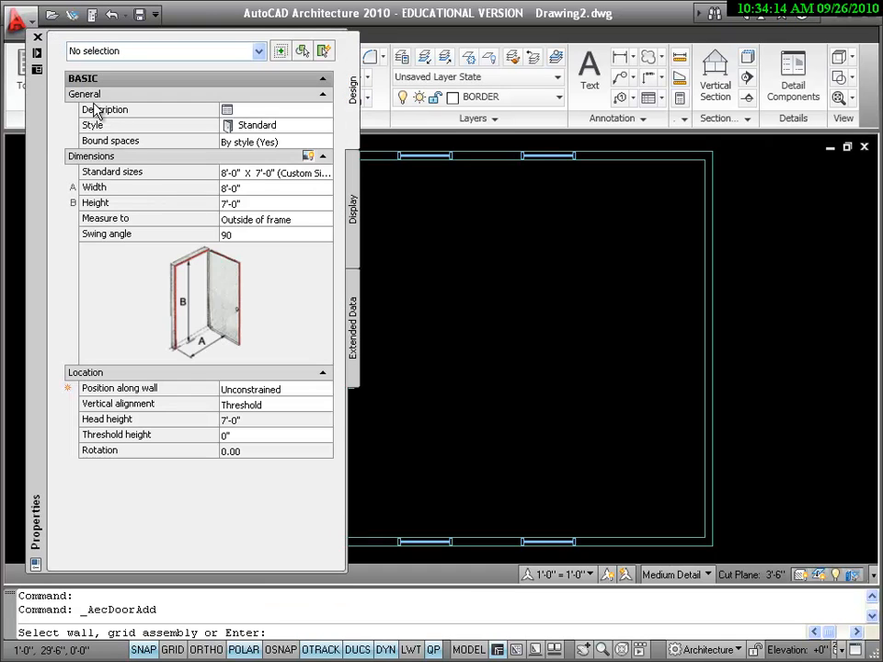
pyautogui.click(36, 37)
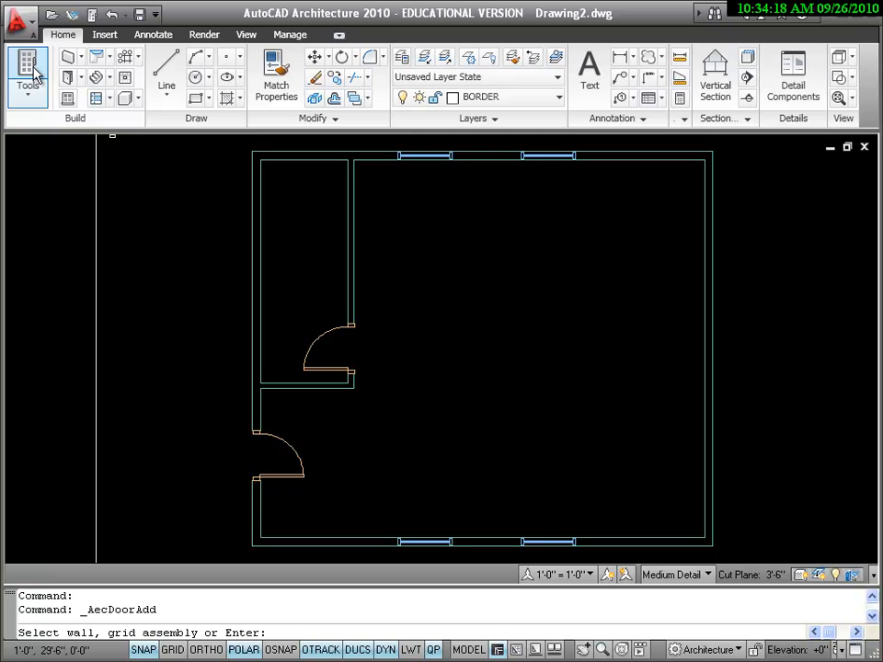
pyautogui.click(28, 72)
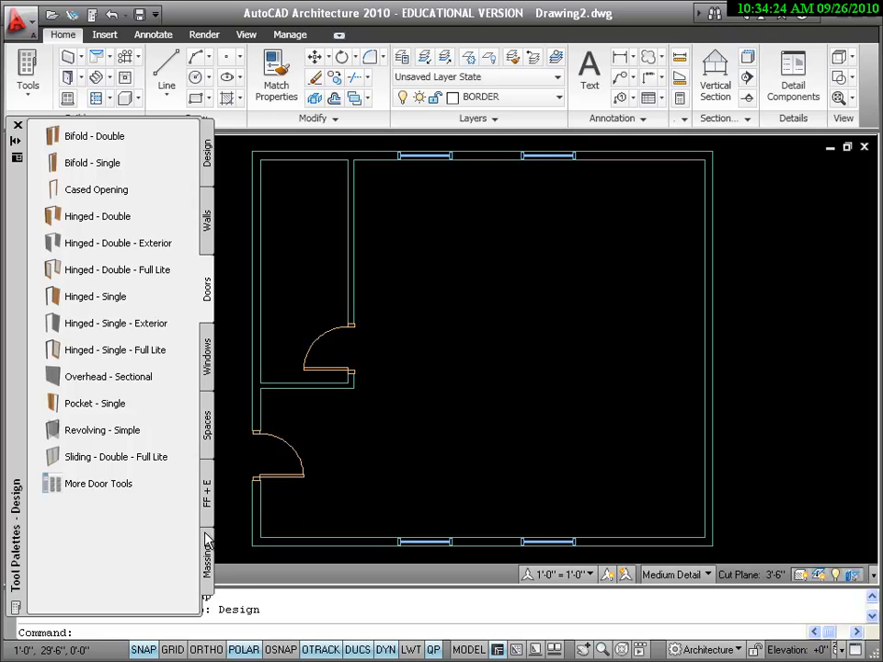
pyautogui.click(205, 230)
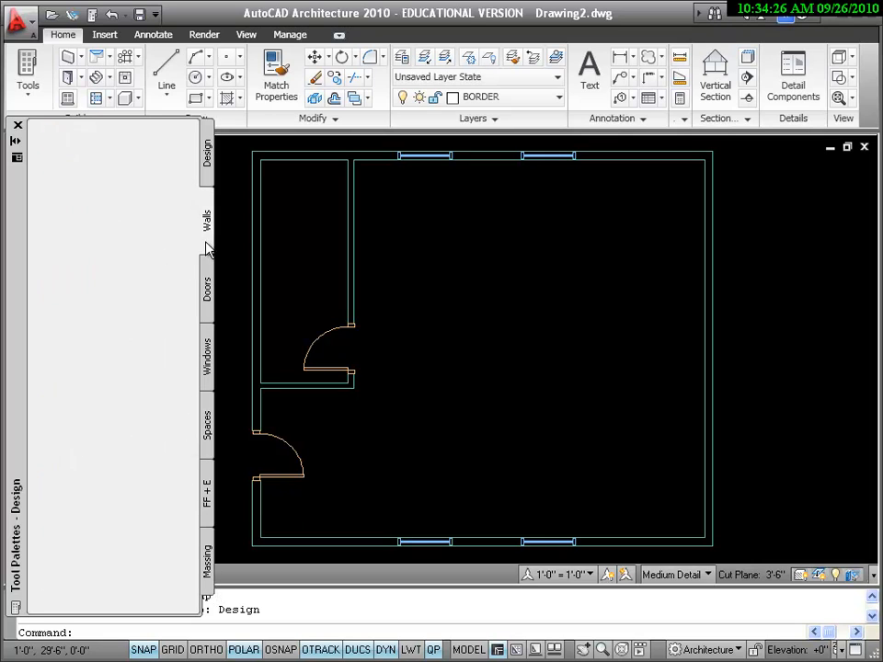
pyautogui.click(208, 165)
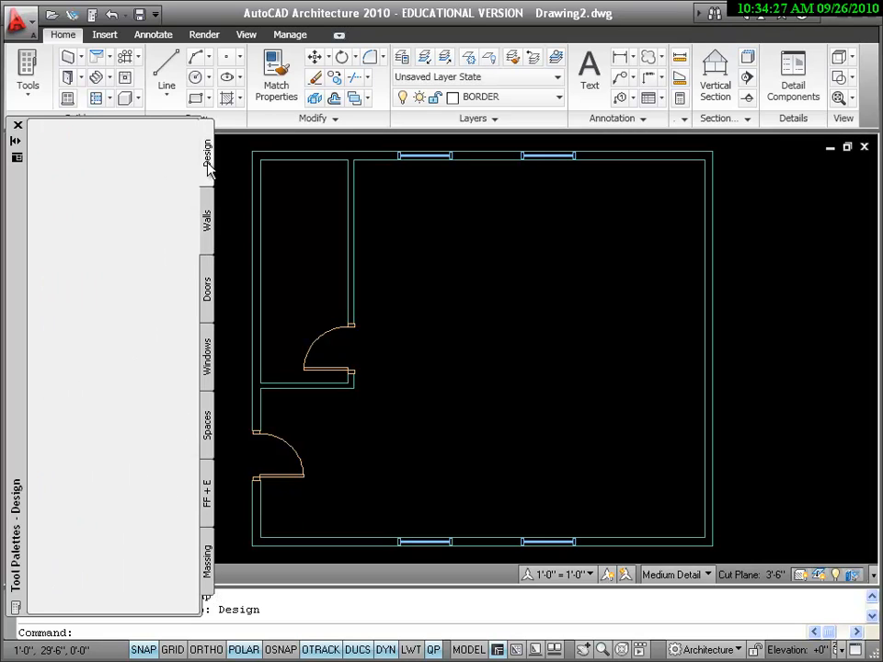
pyautogui.click(206, 247)
pyautogui.click(207, 290)
pyautogui.click(207, 357)
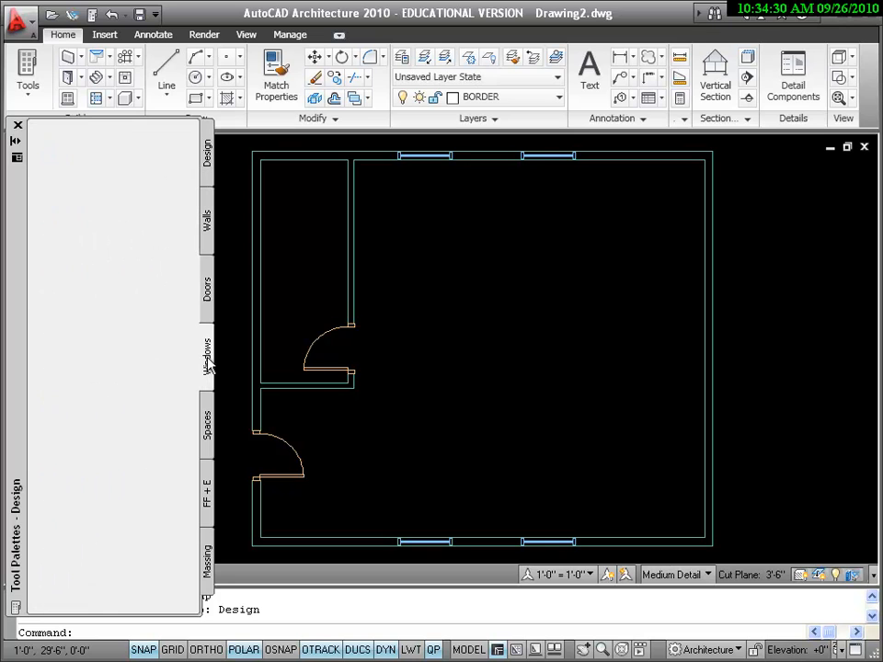
pyautogui.click(208, 291)
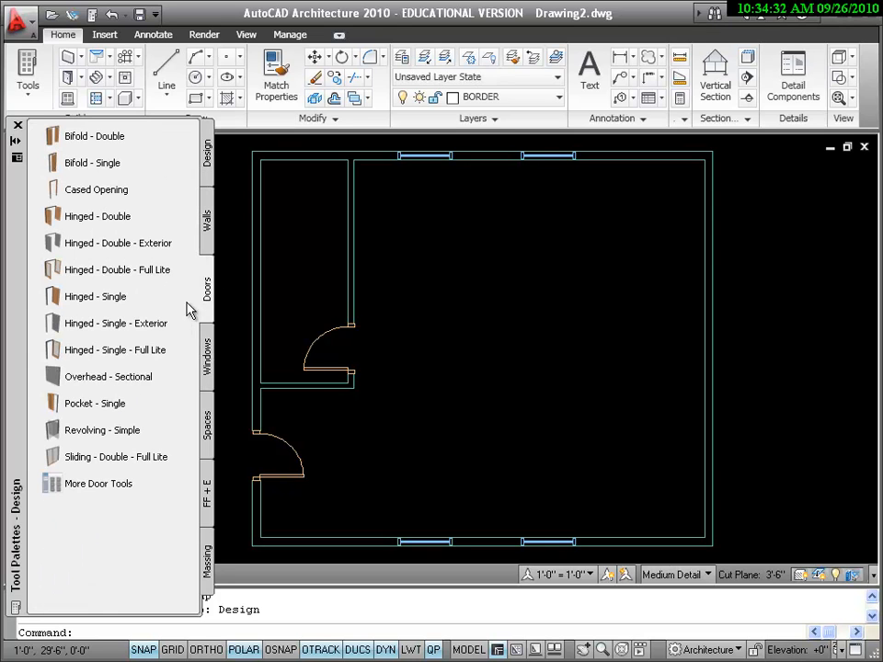
# Start an Overhead - Sectional door, keeping the 8'-0" width, 7'-0" height, outside-of-frame measurement and 50 percent opening
pyautogui.click(123, 382)
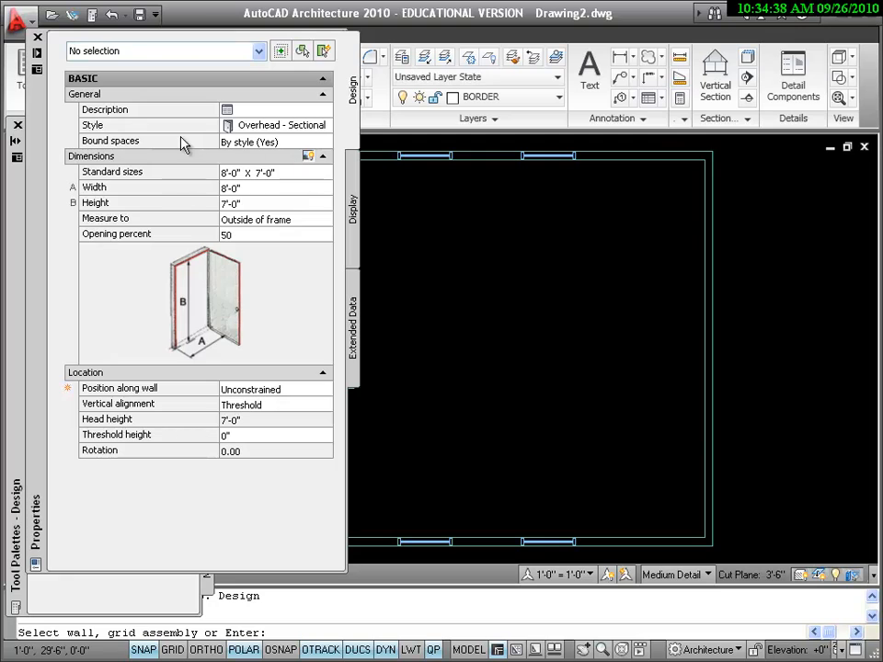
pyautogui.click(137, 126)
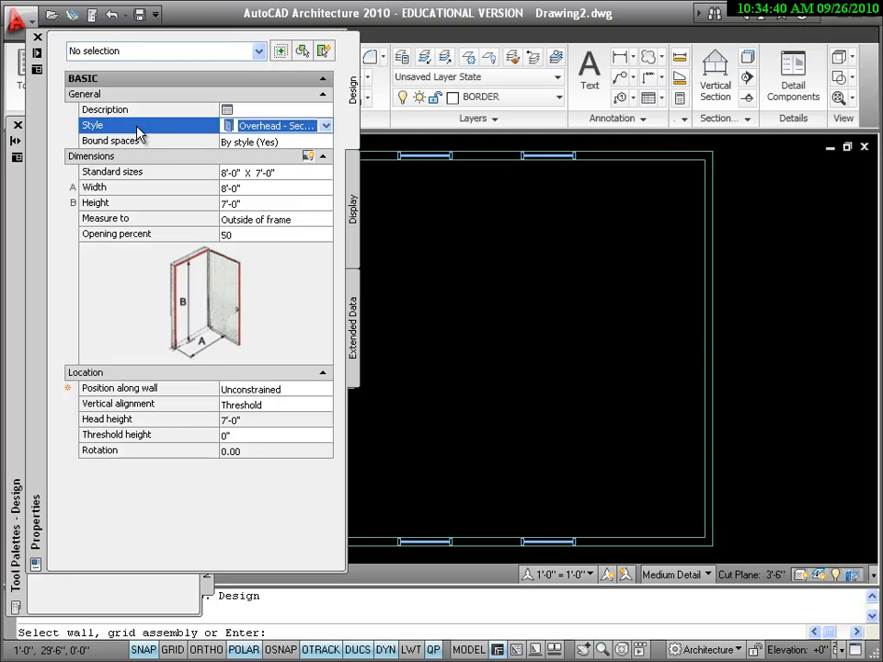
pyautogui.click(300, 281)
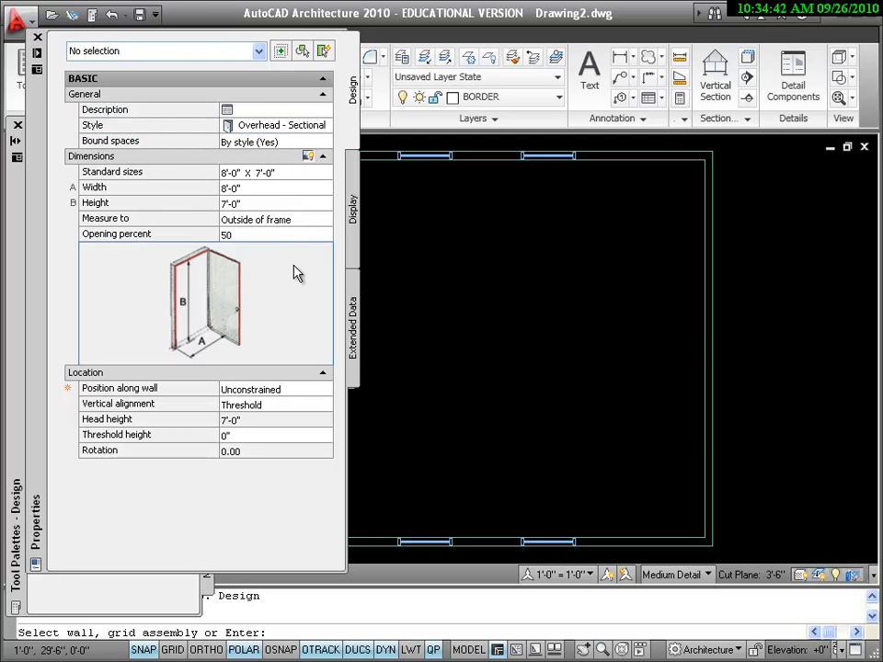
pyautogui.click(253, 190)
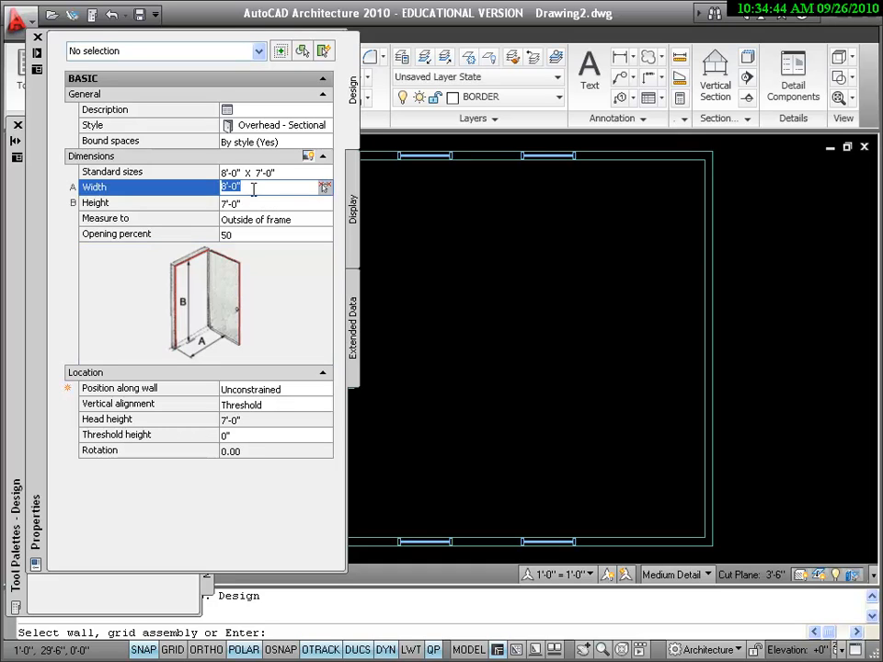
pyautogui.click(251, 202)
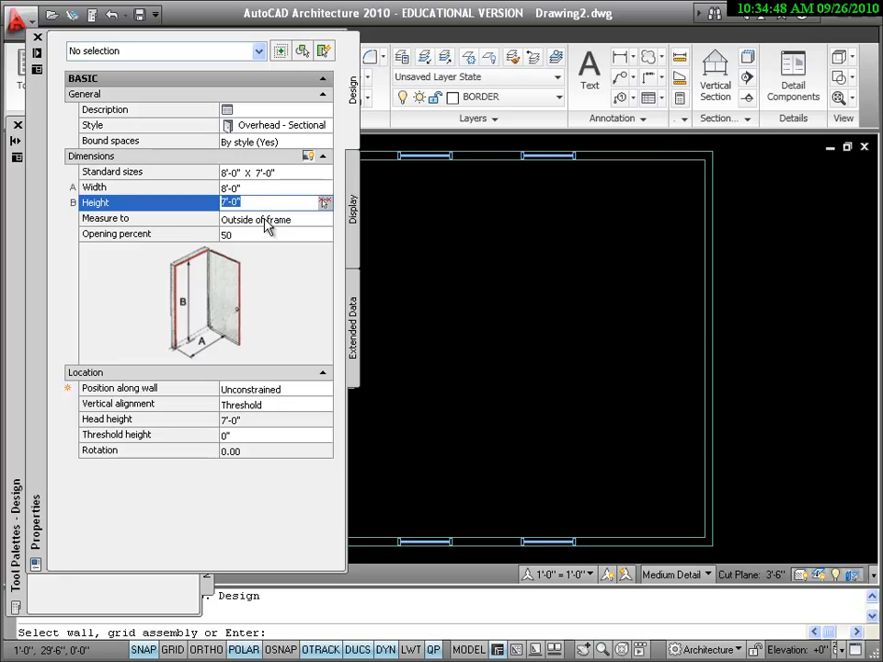
pyautogui.click(265, 222)
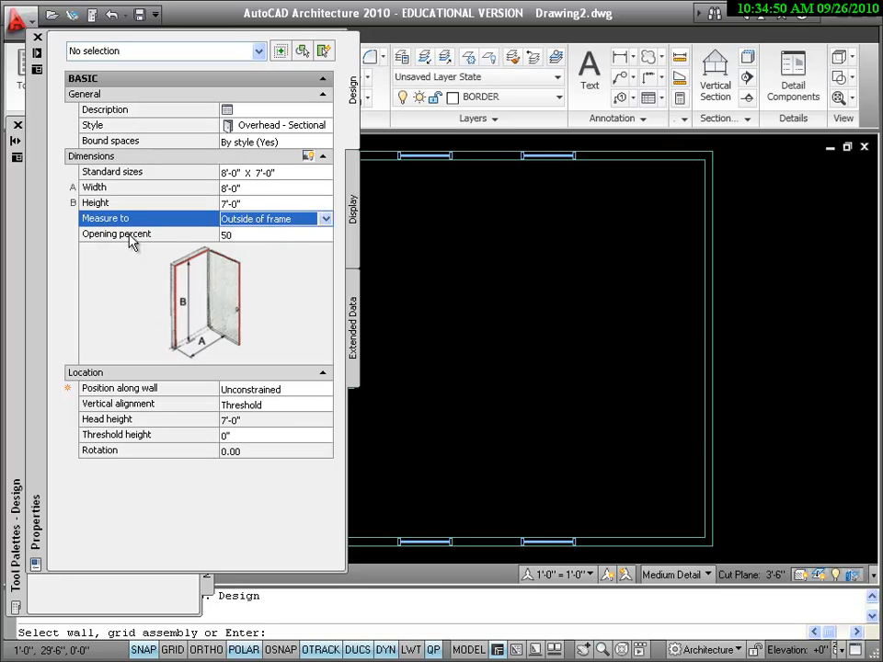
pyautogui.click(252, 238)
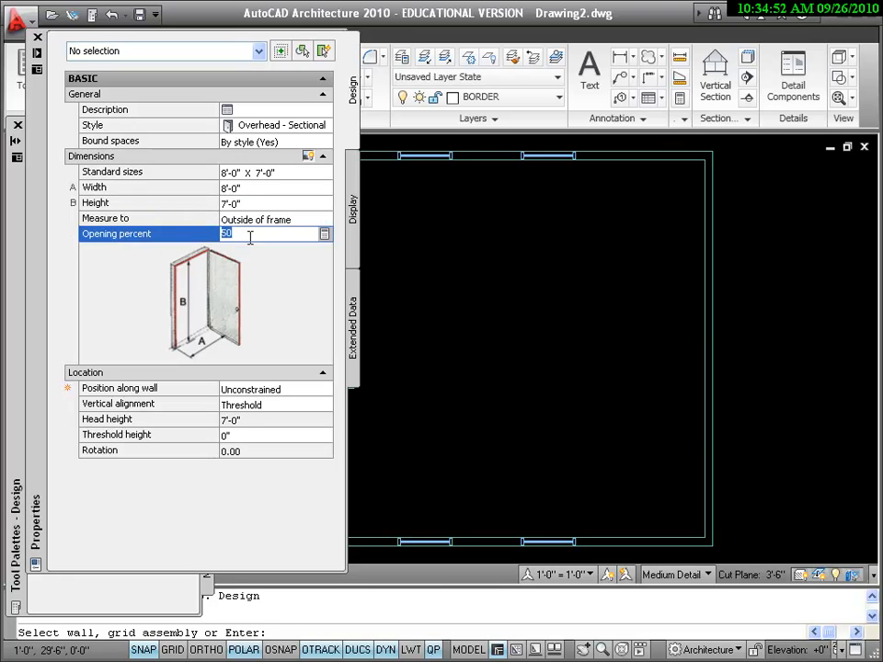
pyautogui.click(36, 37)
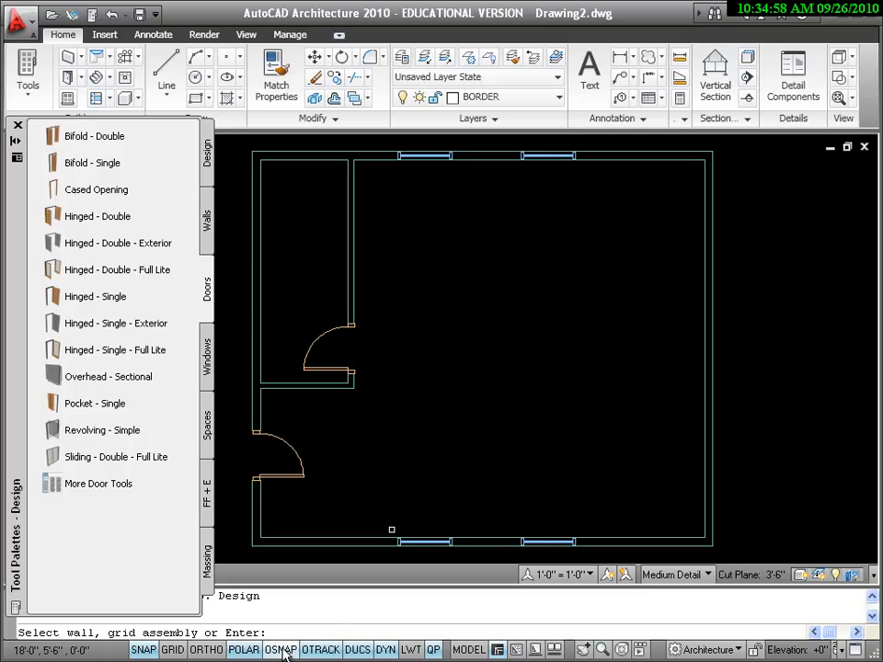
# Insert two overhead doors in the right exterior wall, 2'-6" from the inside faces of the upper and lower exterior walls
pyautogui.press('F3')
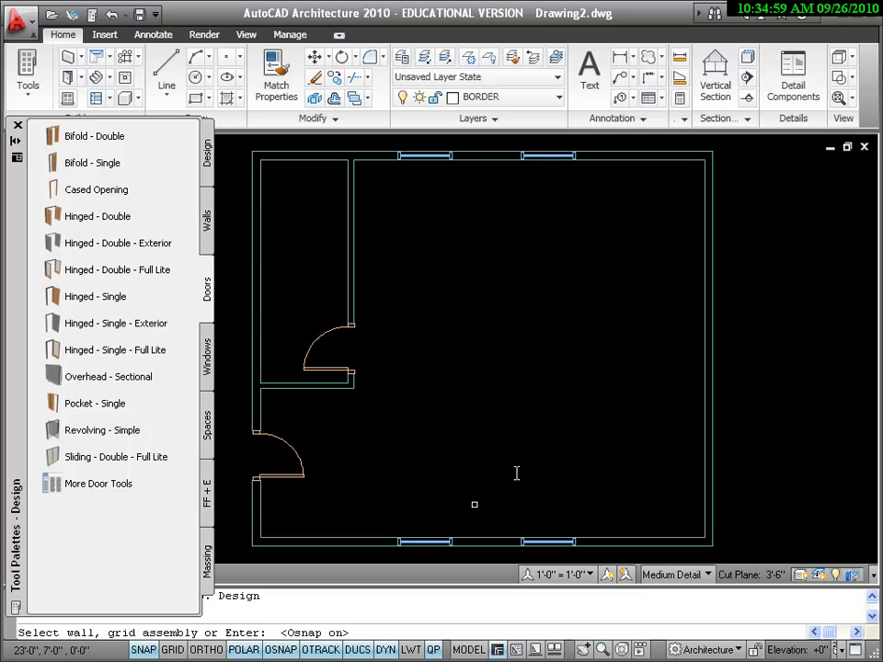
pyautogui.click(713, 174)
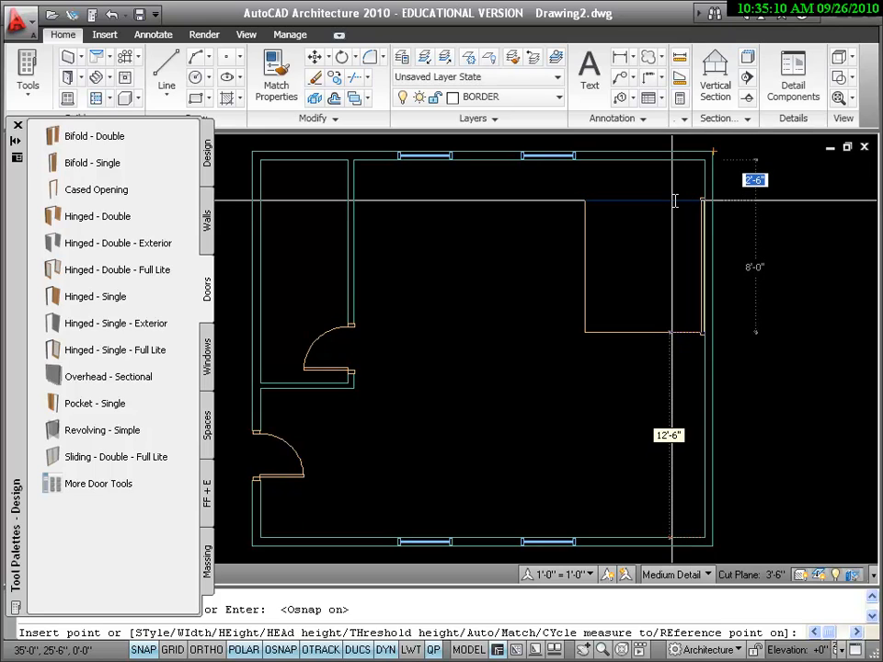
pyautogui.click(674, 201)
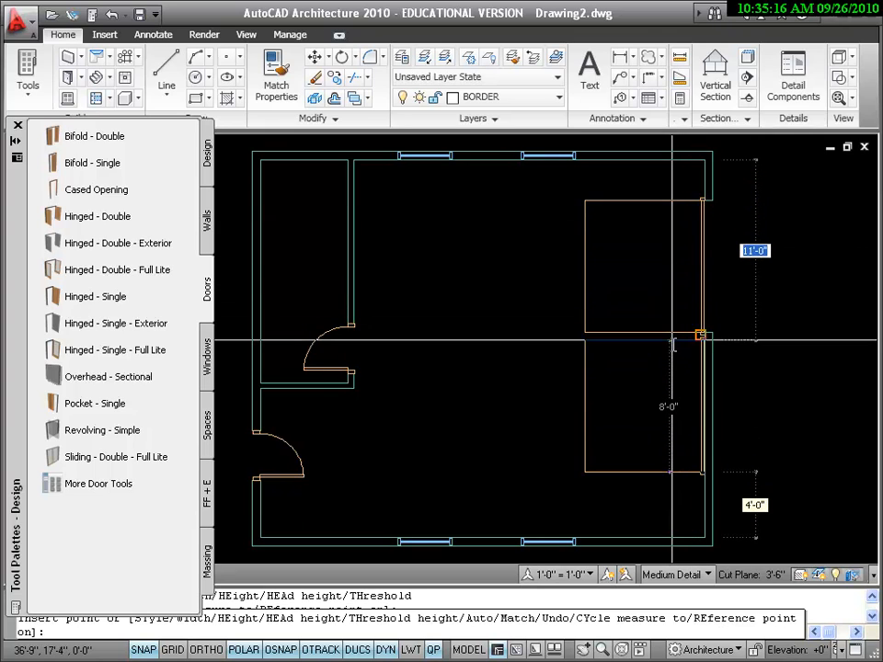
pyautogui.press('F3')
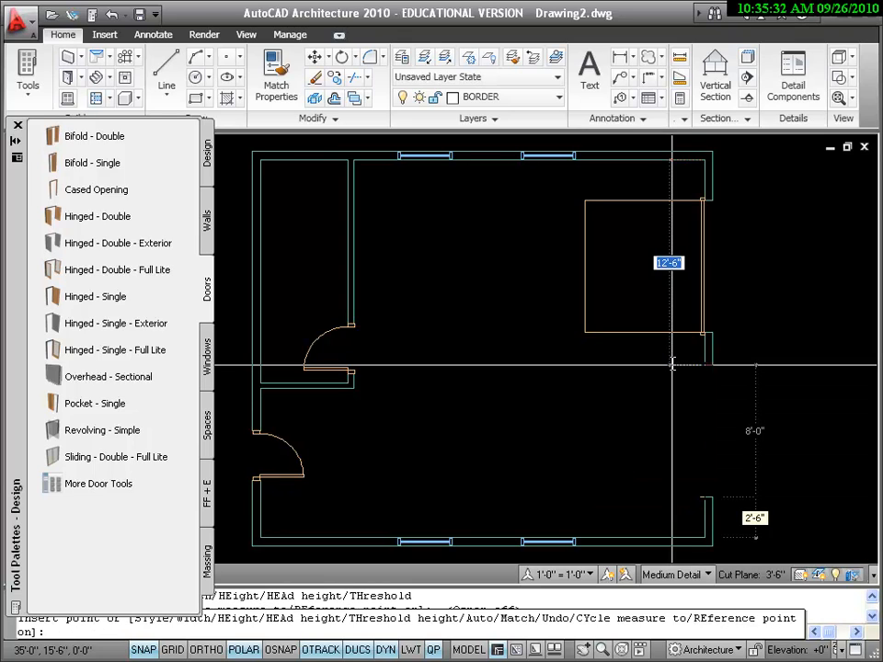
pyautogui.press('Return')
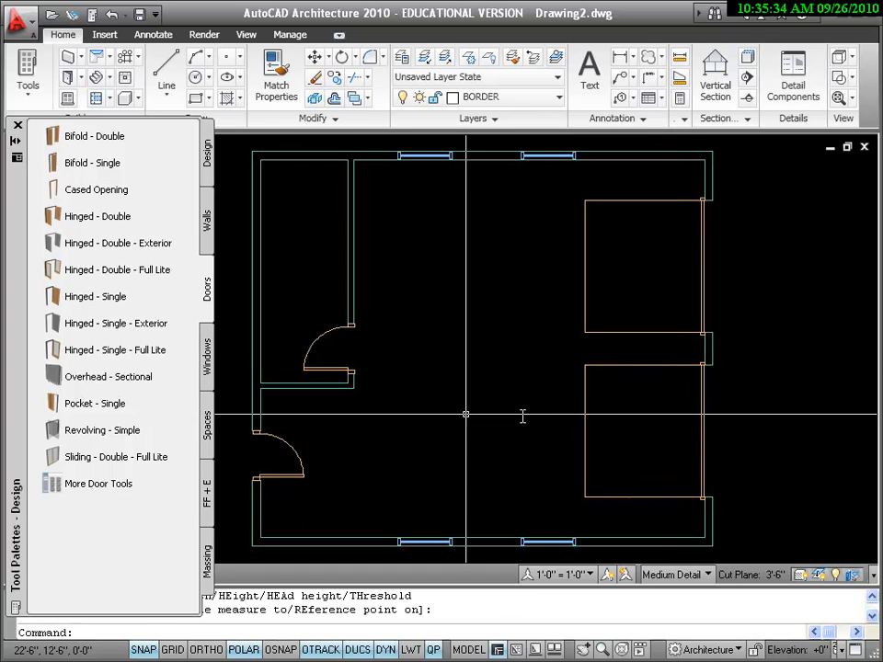
# Flip the lower overhead door to the outside of the building, and flip it back inside
pyautogui.click(648, 366)
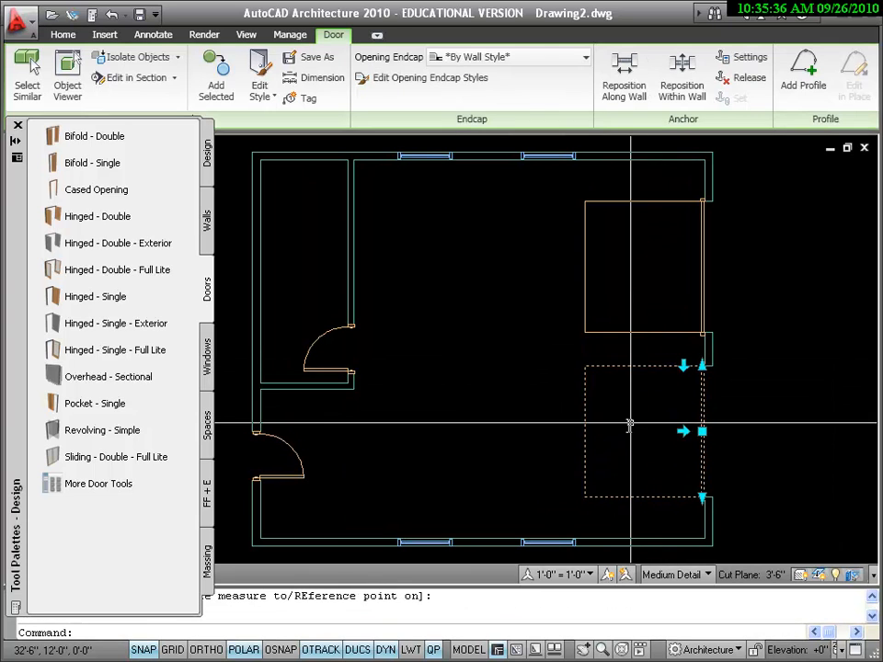
pyautogui.click(682, 430)
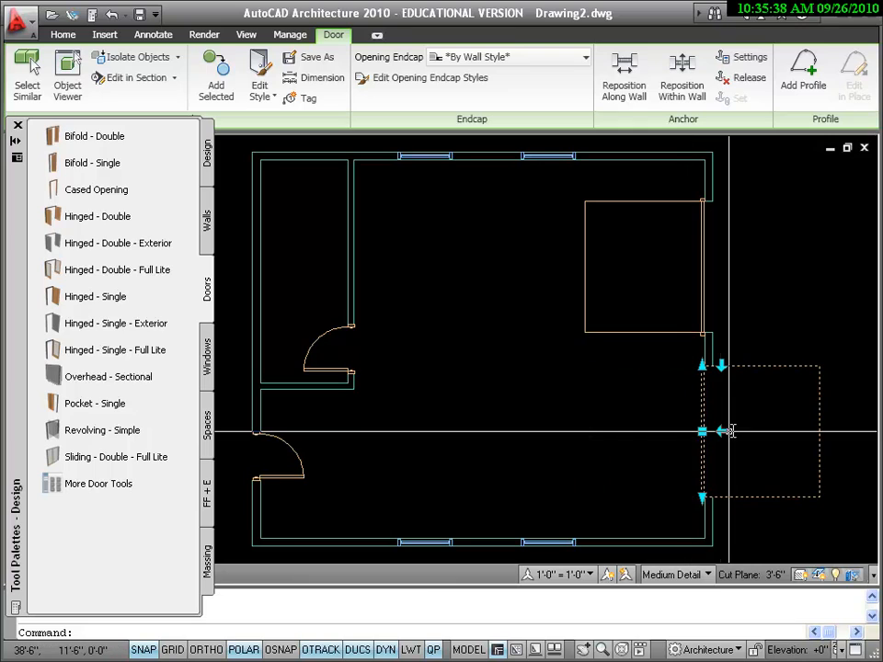
pyautogui.click(724, 430)
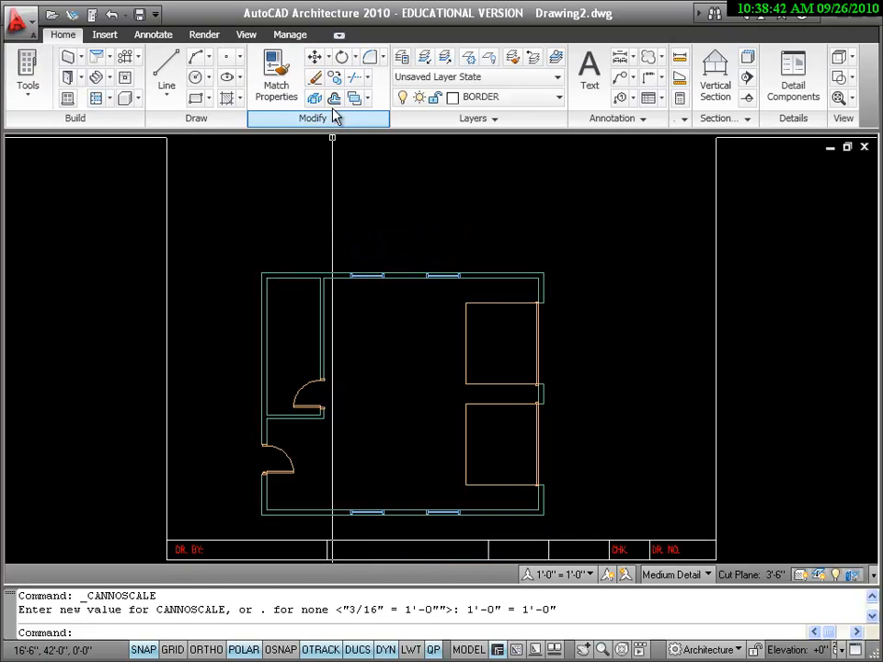
# Move the entire floor plan about 5 feet up and to the right, towards the middle of the title block
pyautogui.click(315, 58)
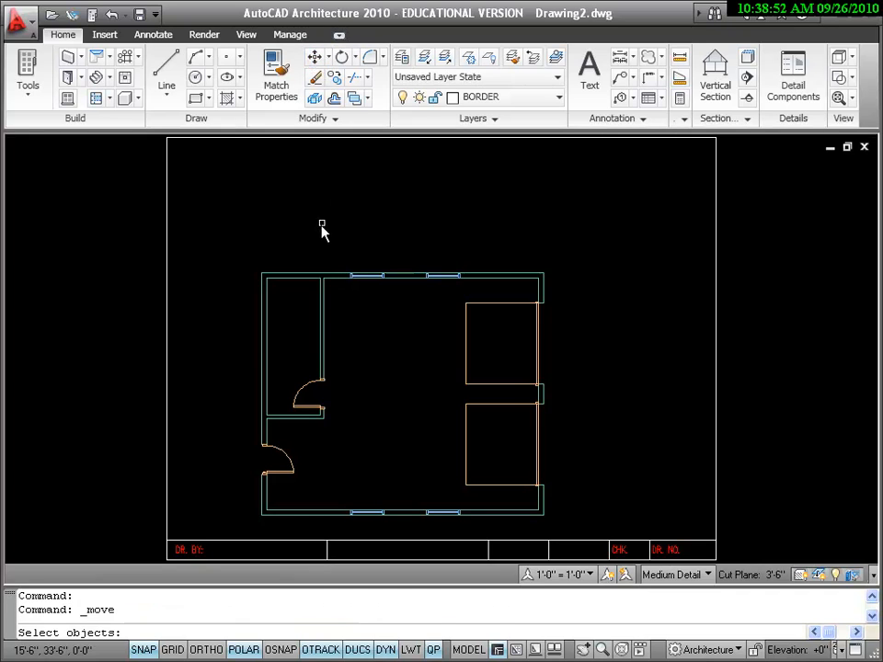
pyautogui.click(216, 233)
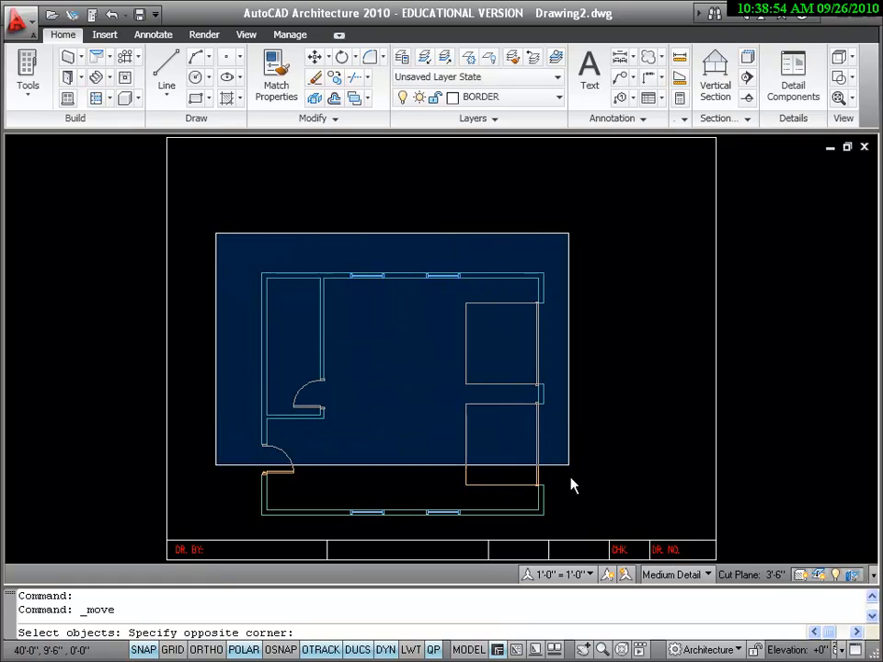
pyautogui.click(584, 532)
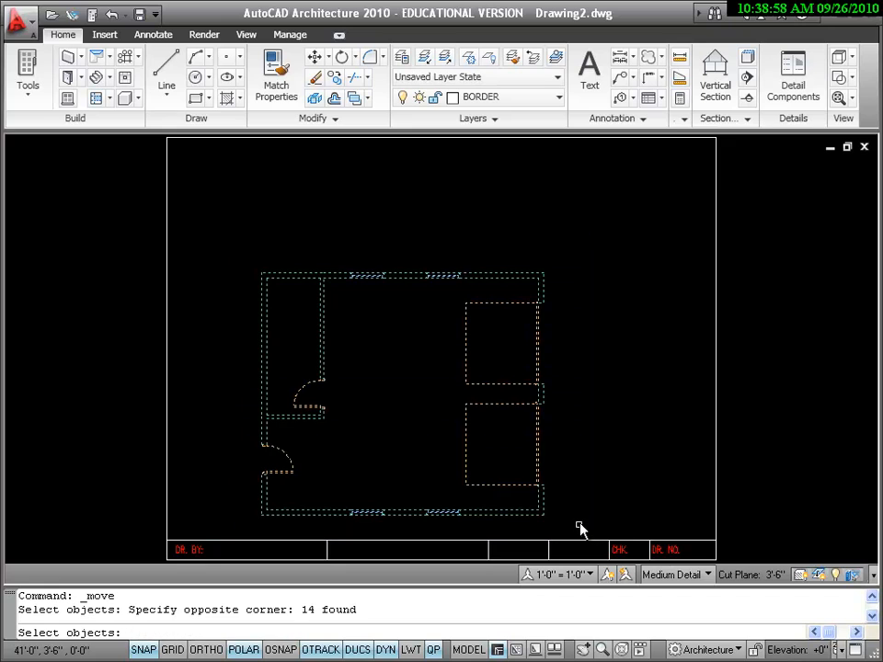
pyautogui.press('Return')
pyautogui.click(372, 418)
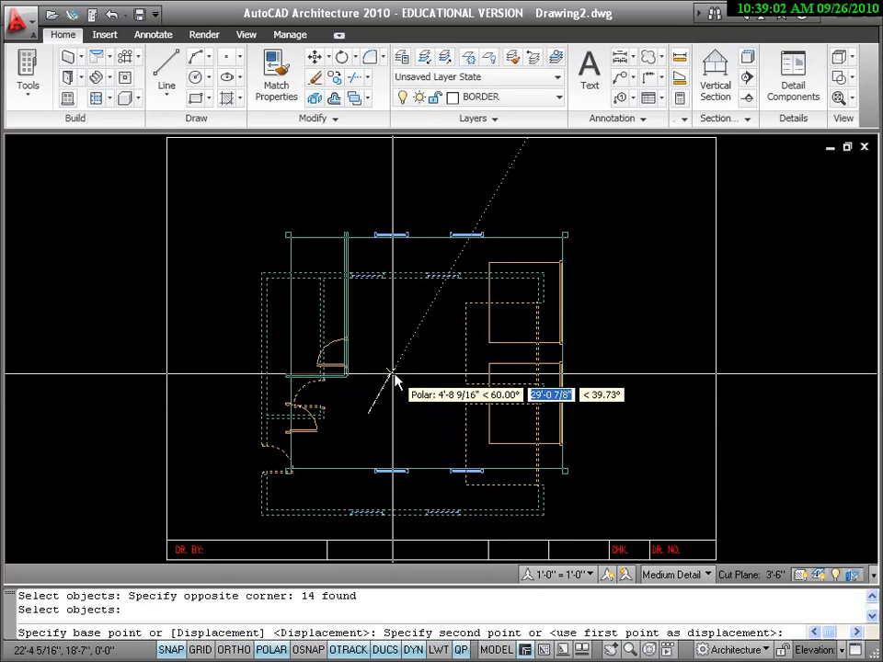
pyautogui.click(398, 372)
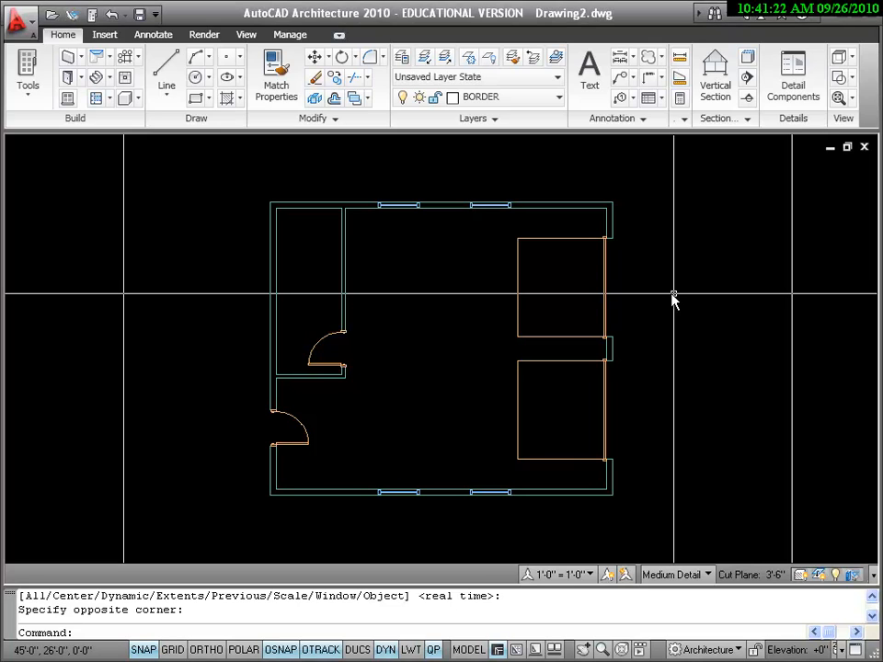
# Set the annotation scale to 3/16" = 1'-0"
pyautogui.click(589, 576)
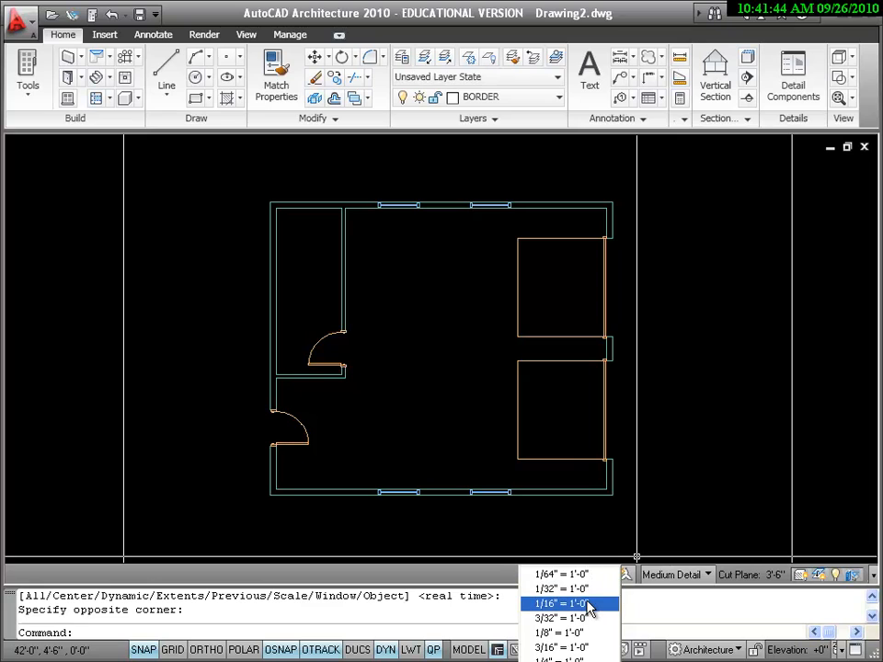
pyautogui.click(595, 649)
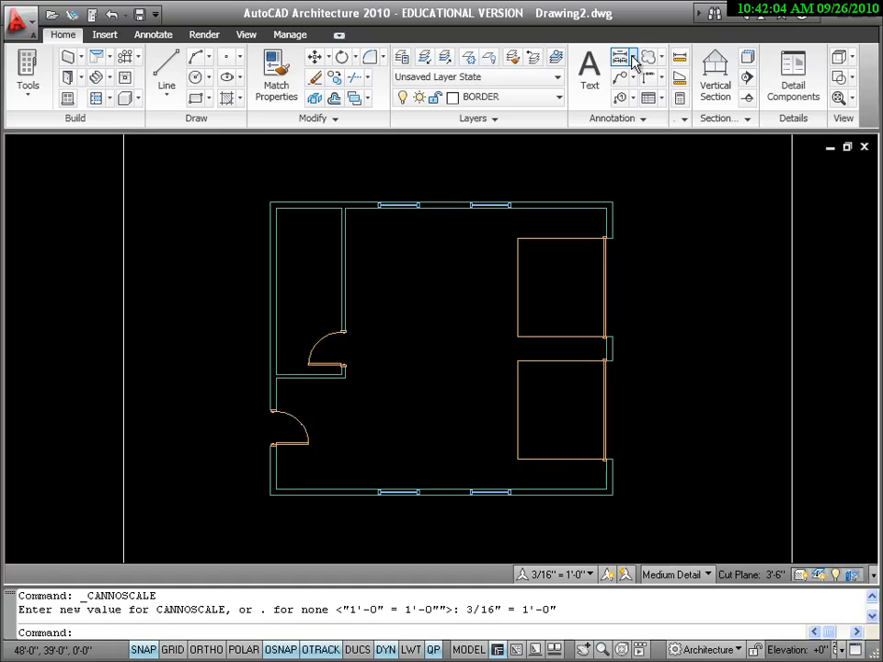
# Turn on the grid and add a linear dimension from the upper-right exterior corner to the right window's near edge, 2'-6" above the upper wall
pyautogui.click(153, 34)
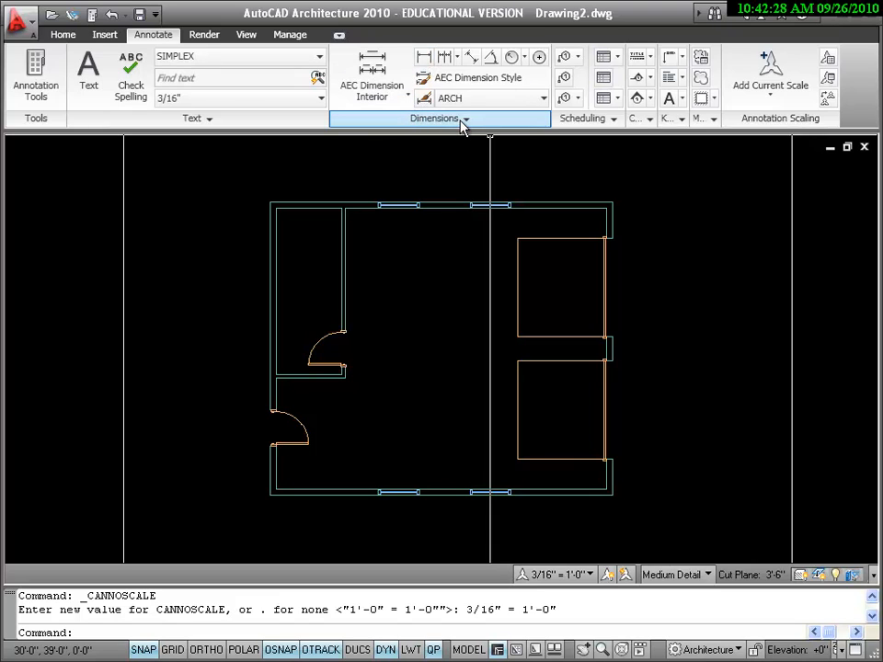
pyautogui.click(425, 58)
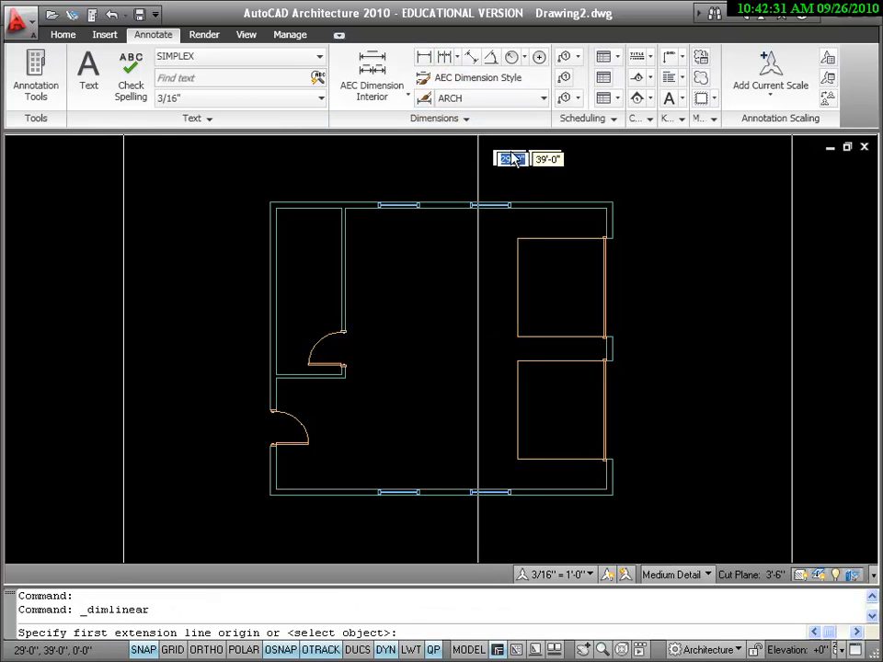
pyautogui.click(611, 202)
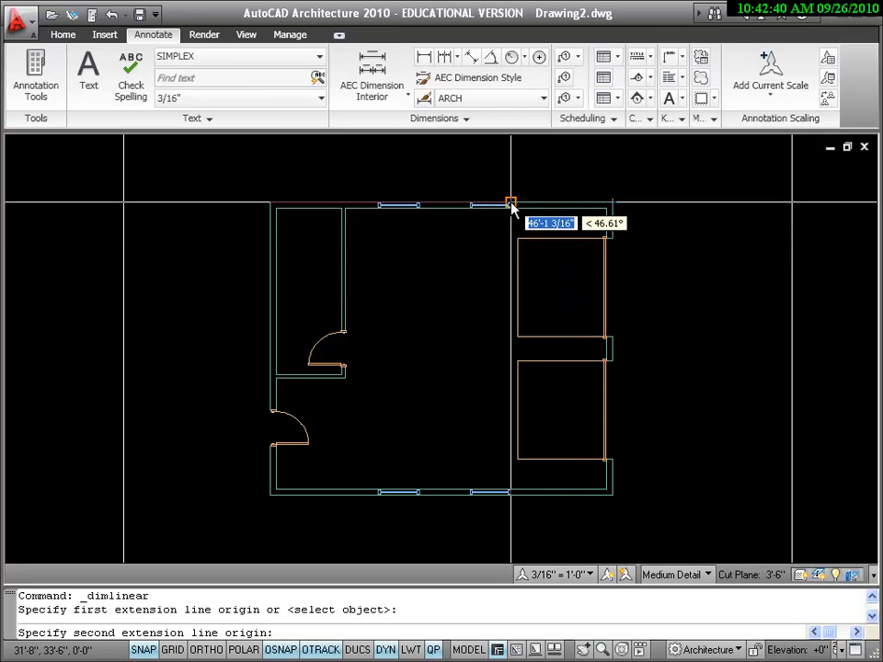
pyautogui.scroll(3, 511, 202)
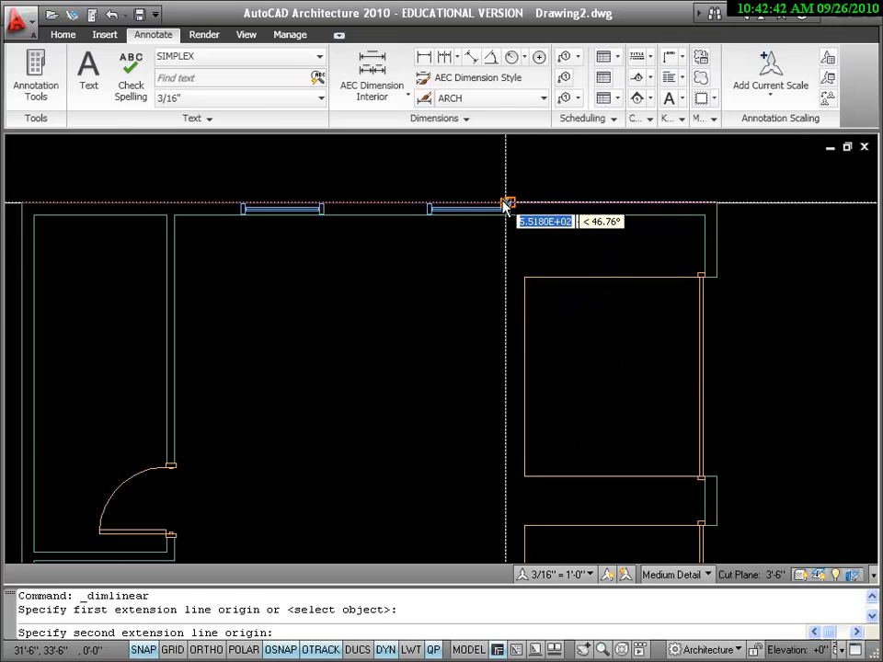
pyautogui.click(506, 204)
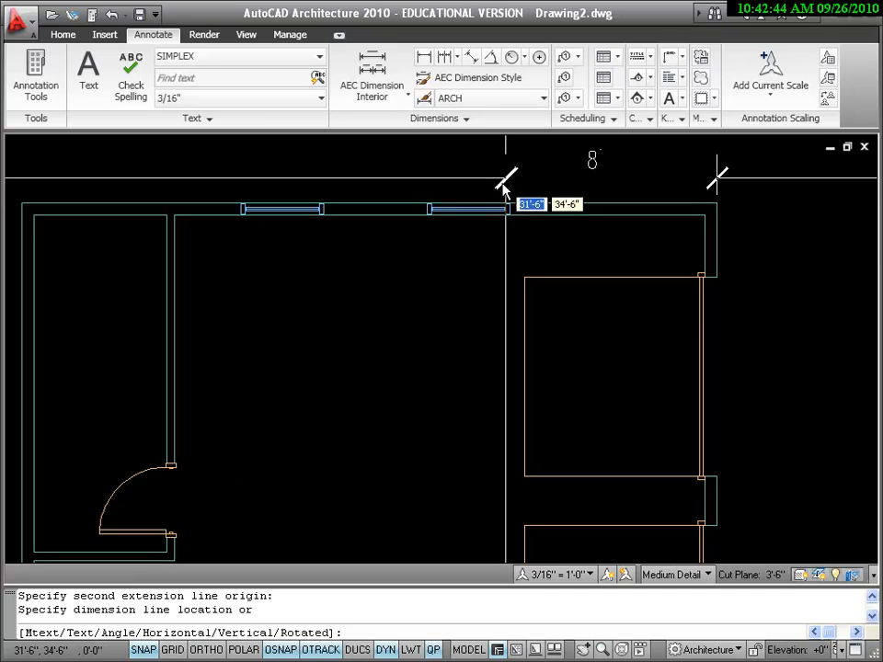
pyautogui.scroll(-2, 504, 184)
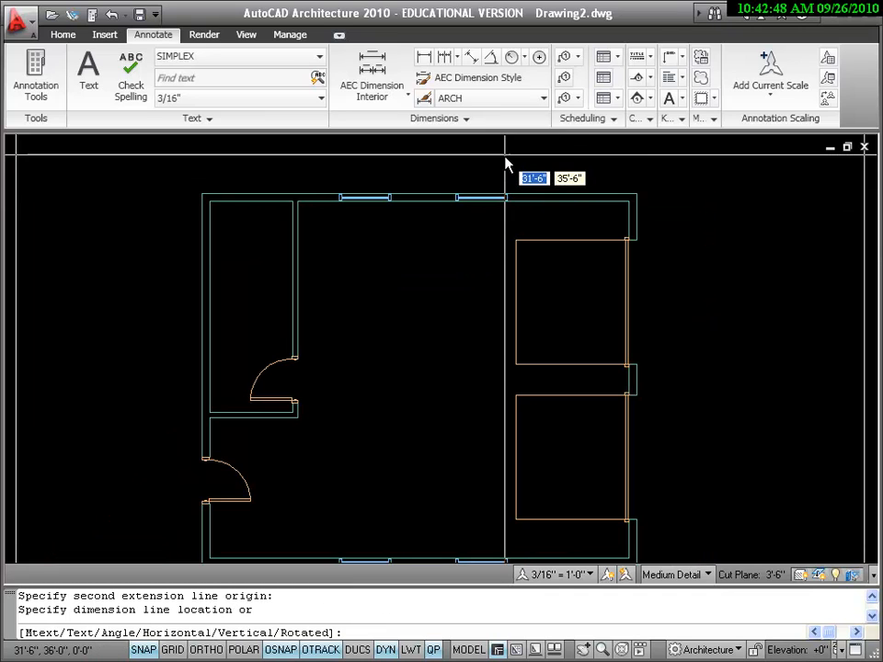
pyautogui.moveTo(506, 161); pyautogui.dragTo(504, 188, button='middle')
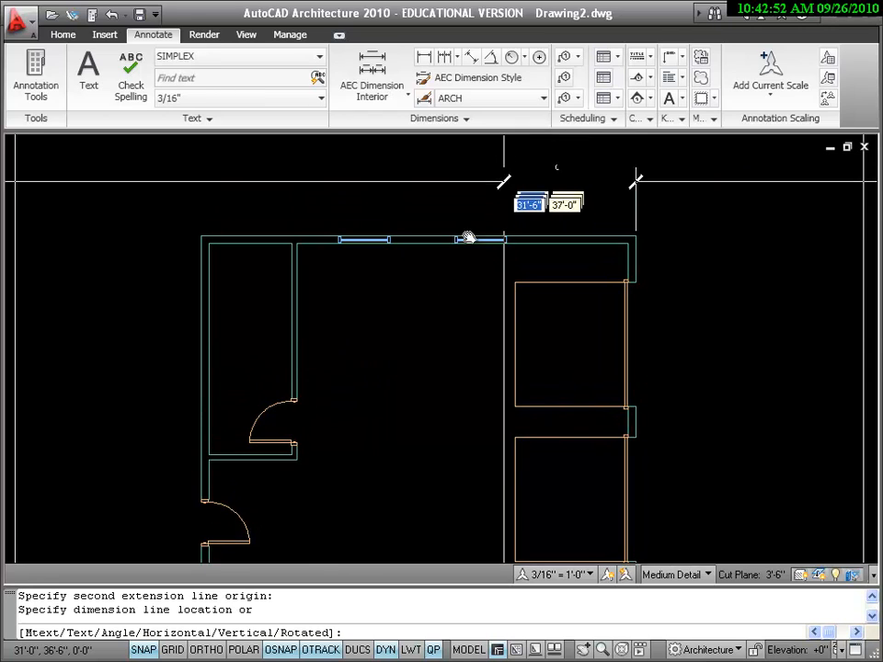
pyautogui.click(175, 649)
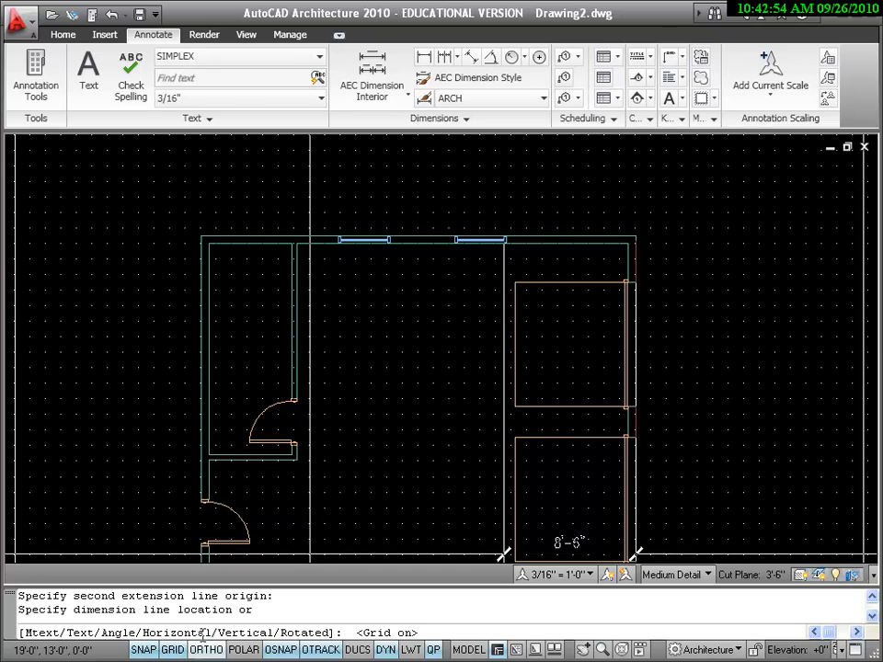
pyautogui.click(634, 198)
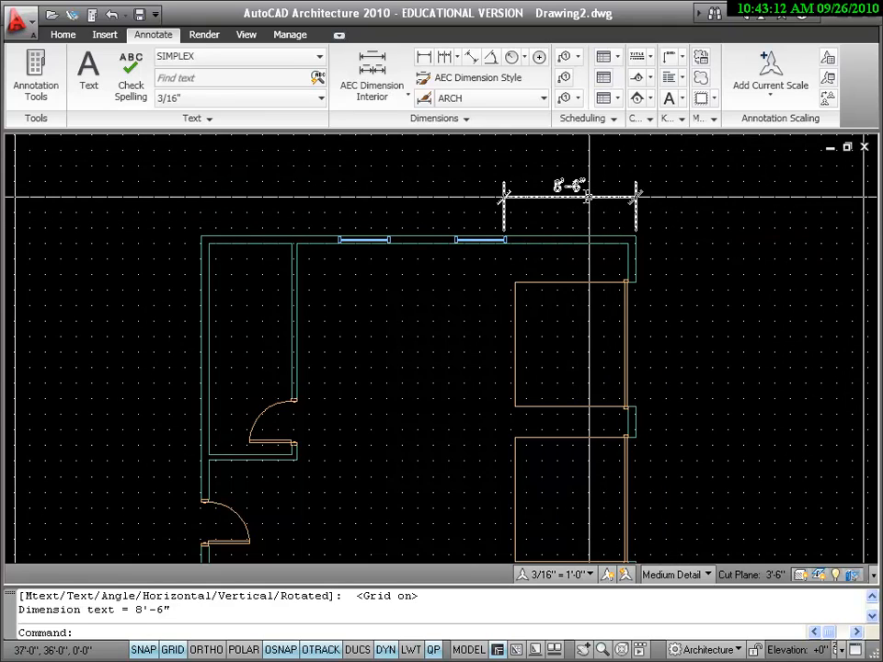
# Assign the dimension above the upper wall to the DIMENSION layer
pyautogui.click(605, 194)
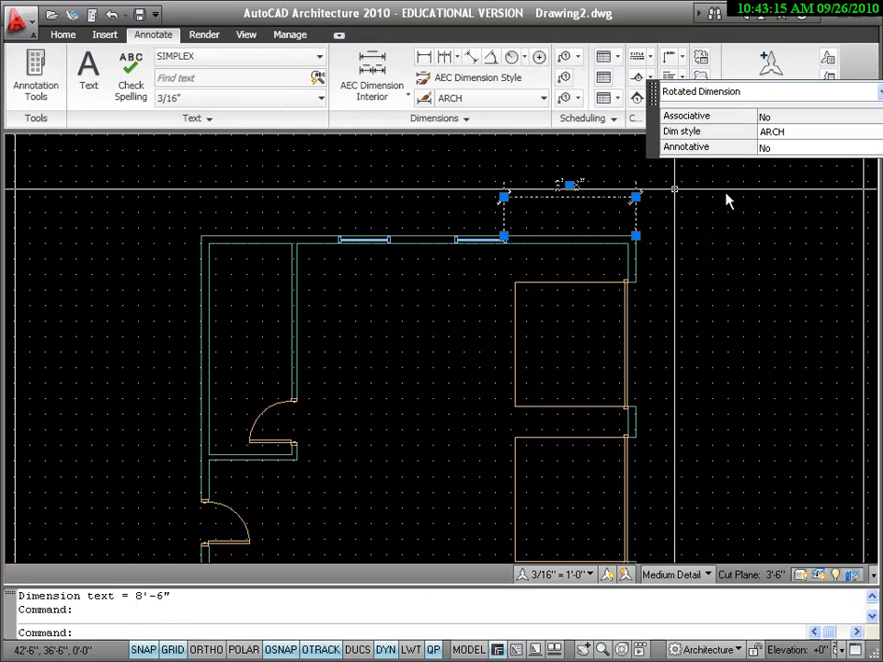
pyautogui.click(62, 37)
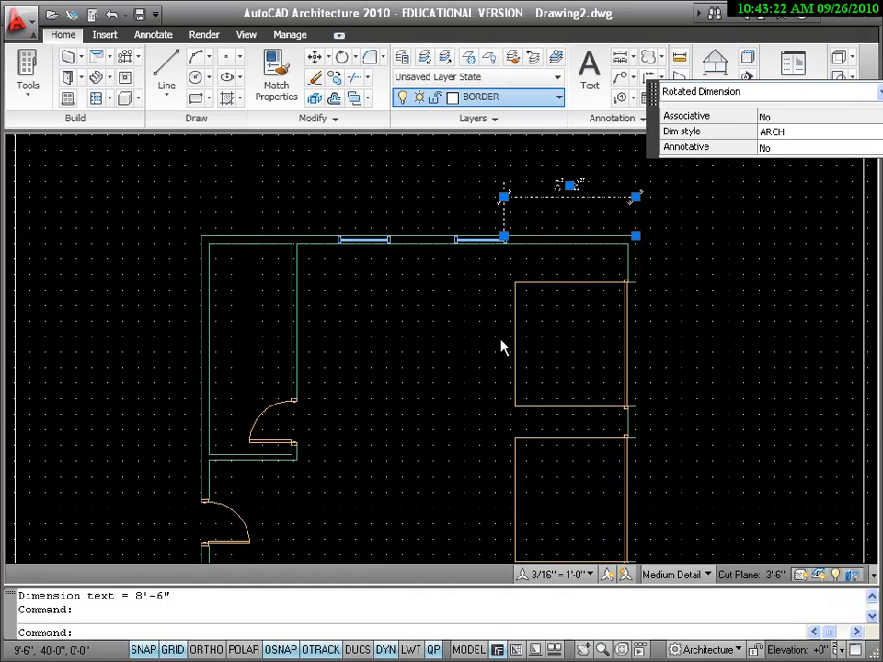
pyautogui.click(501, 285)
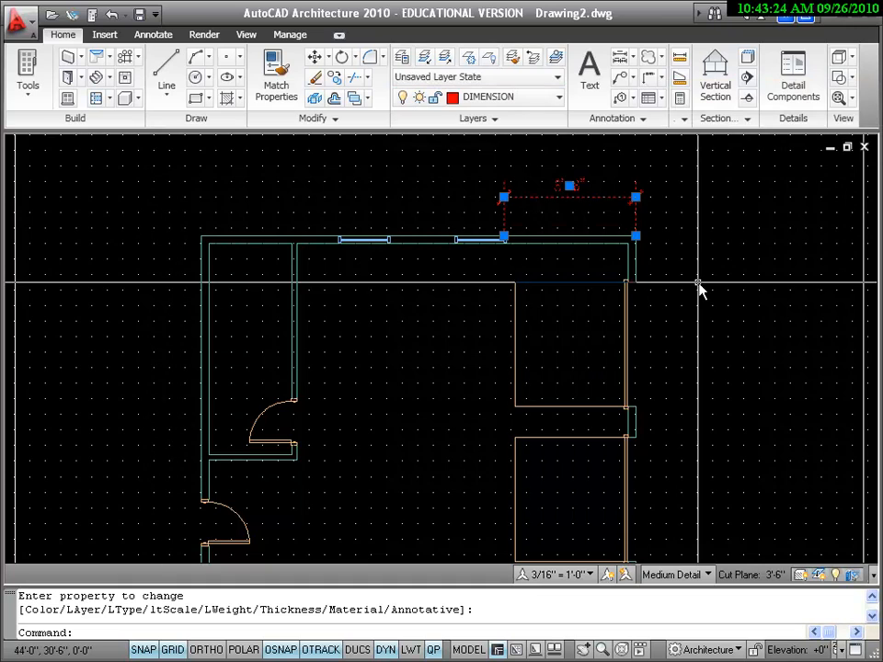
pyautogui.press('Return')
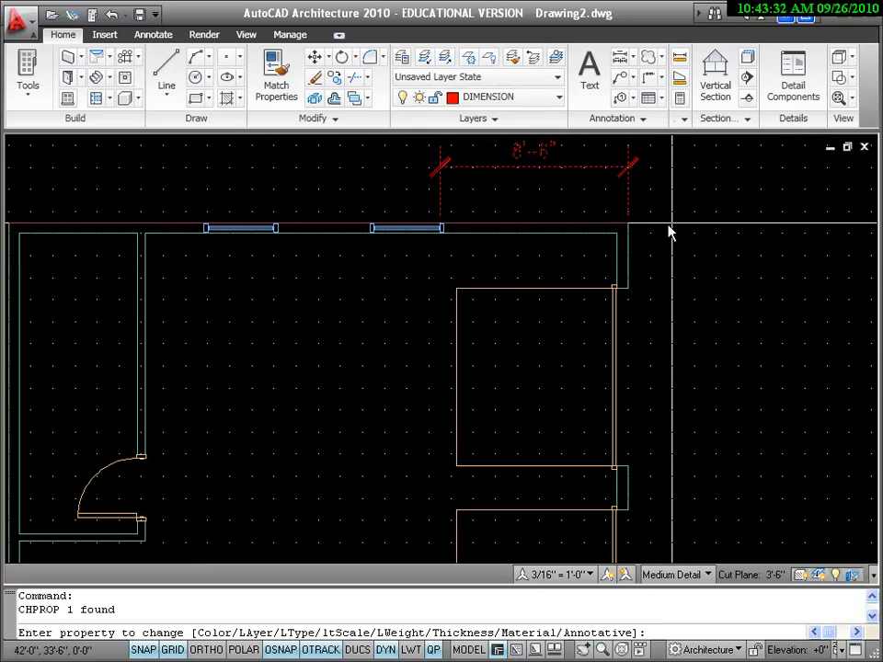
pyautogui.scroll(2, 672, 241)
pyautogui.press('Escape')
# Move the right window in the upper exterior wall 6" to the right along the wall, with object snap turned off
pyautogui.click(416, 254)
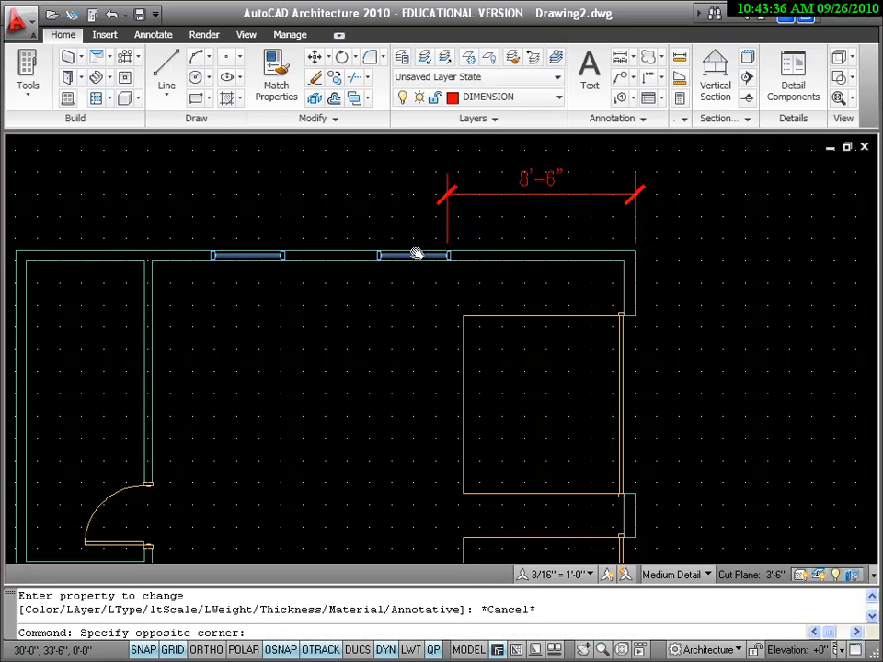
pyautogui.click(417, 255)
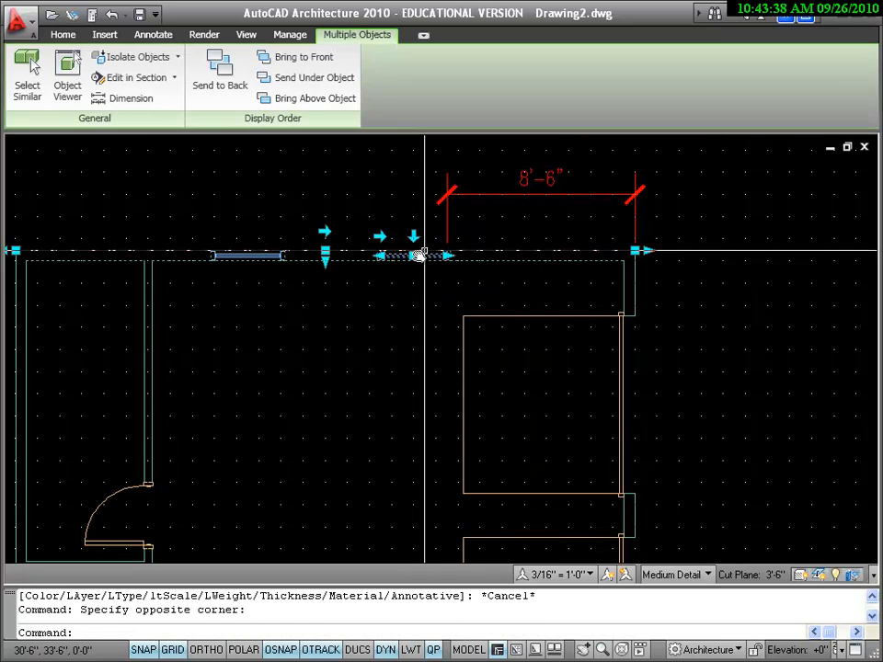
pyautogui.click(416, 256)
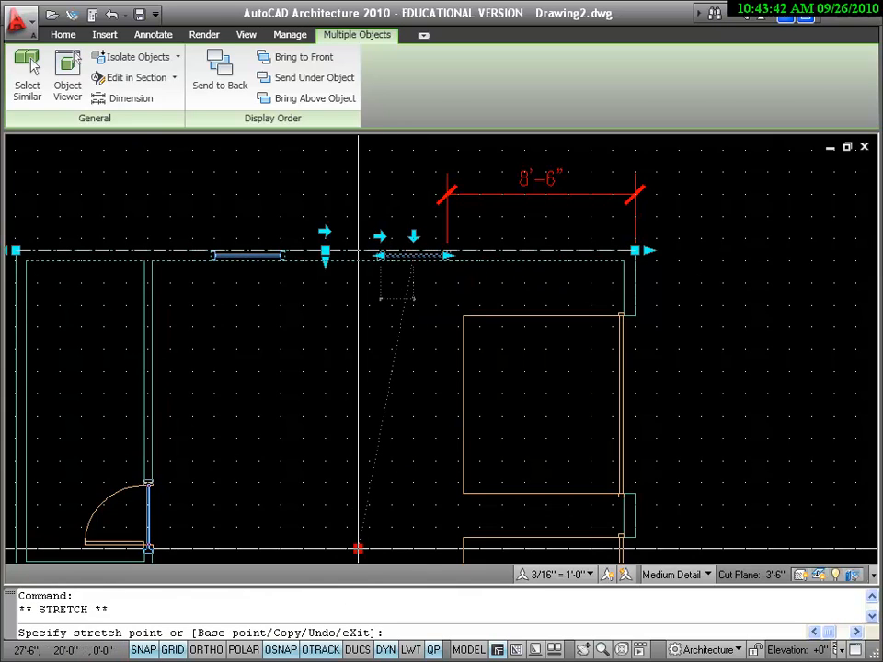
pyautogui.press('F3')
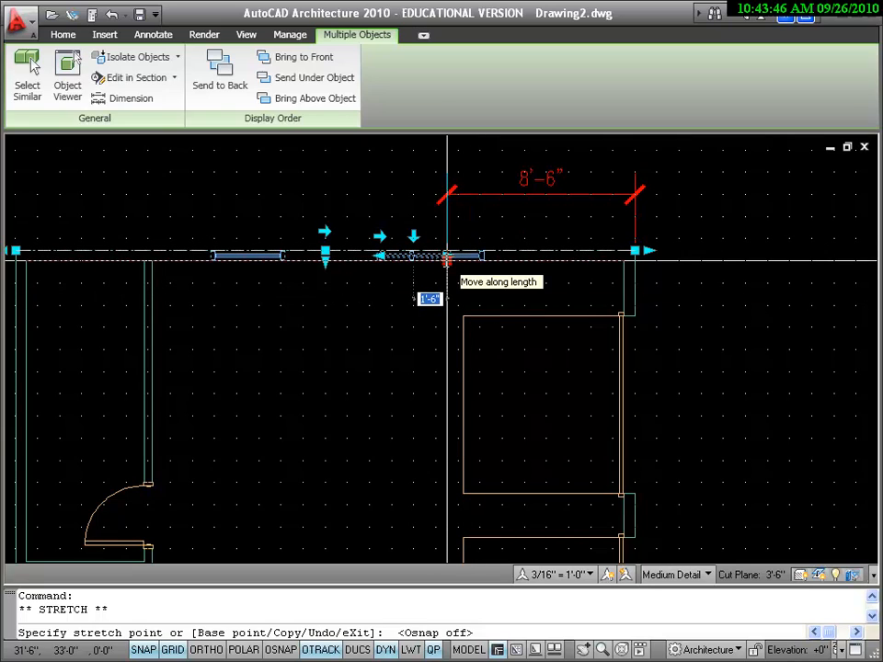
pyautogui.write('6')
pyautogui.press('Return')
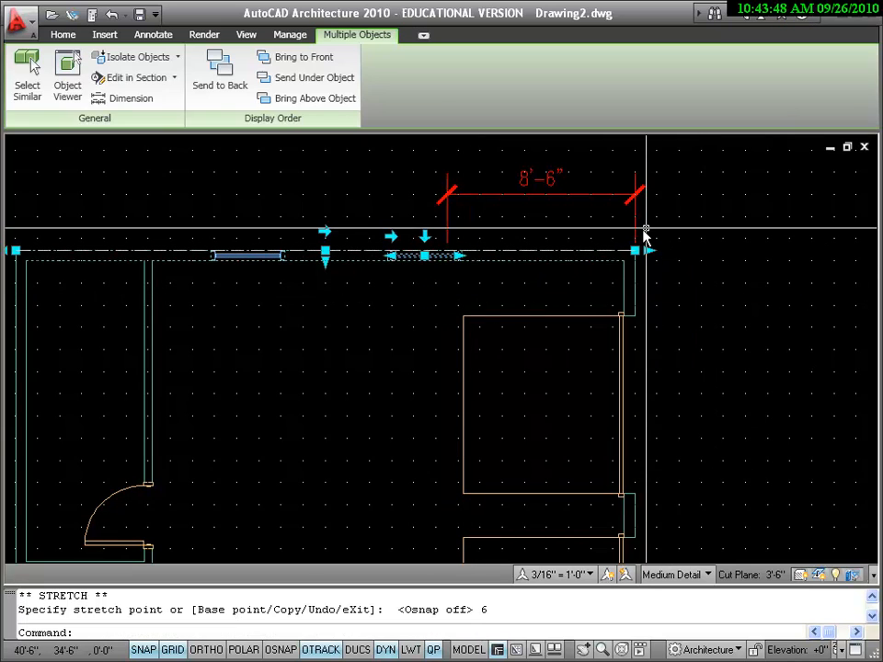
pyautogui.press('Escape')
# Replace the existing dimension with one from the upper-right exterior corner to the moved window's near edge, 3'-0" above the upper wall
pyautogui.click(592, 196)
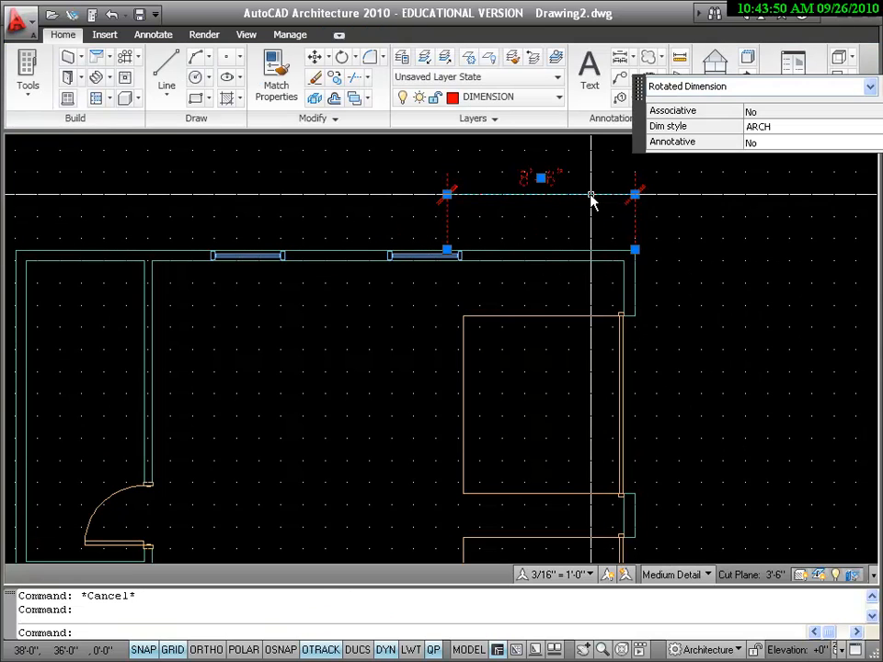
pyautogui.press('Delete')
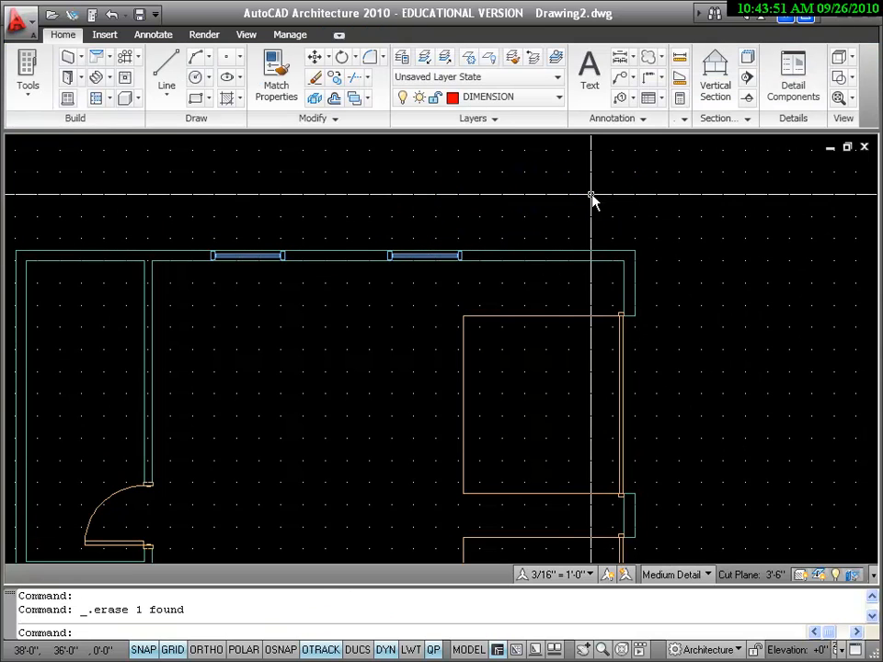
pyautogui.click(154, 37)
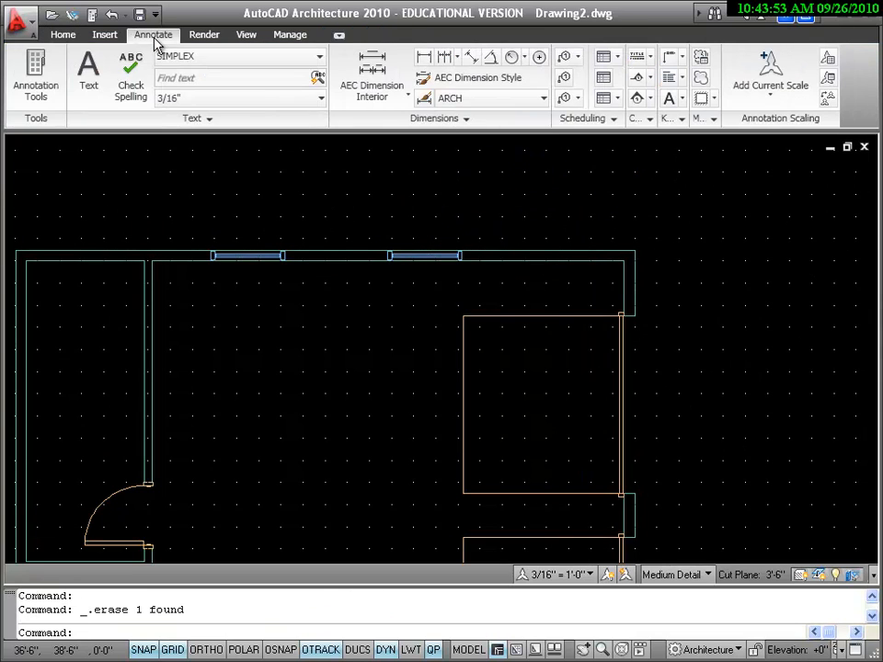
pyautogui.click(424, 61)
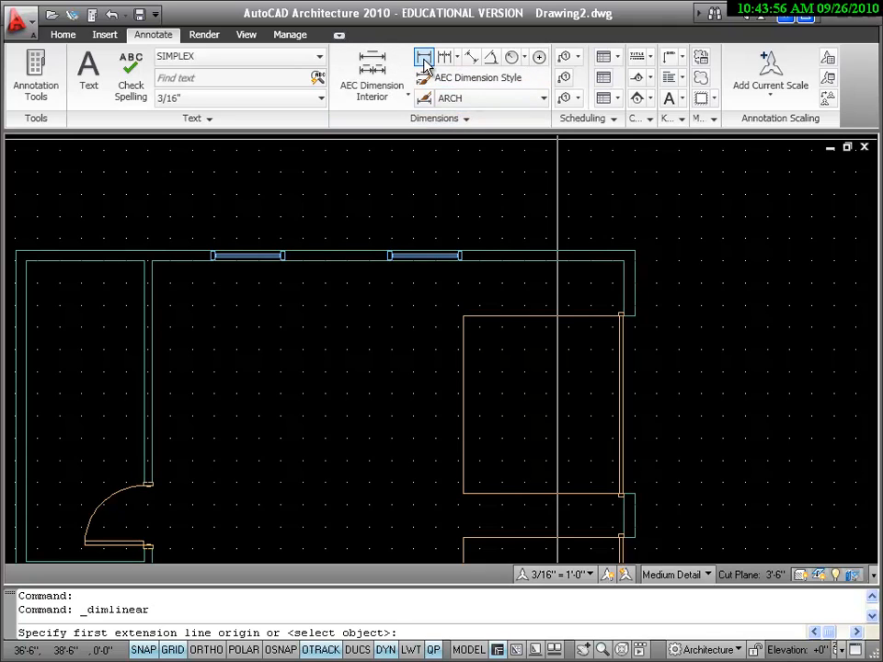
pyautogui.click(639, 259)
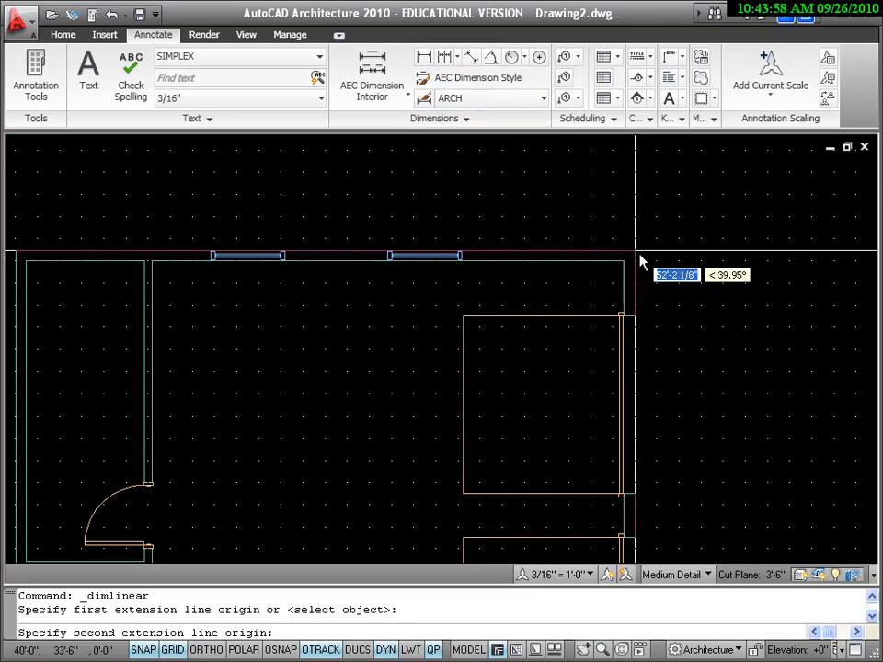
pyautogui.click(460, 249)
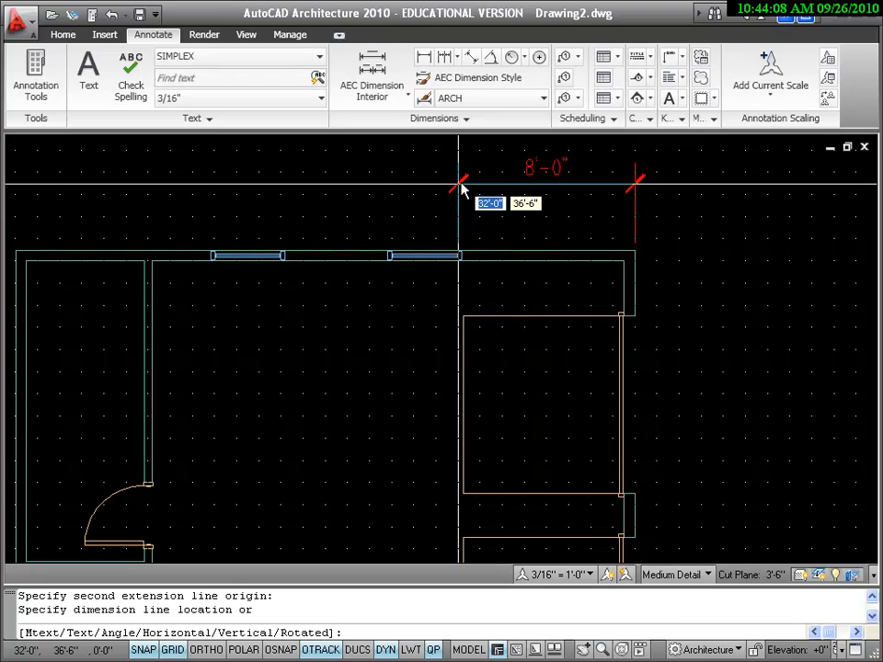
pyautogui.click(462, 190)
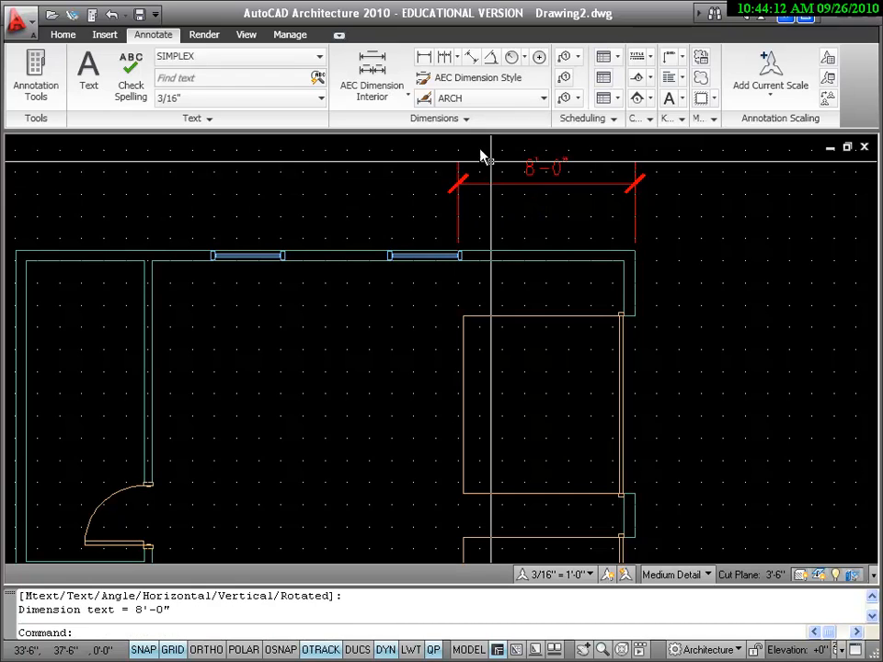
# Continue the dimension chain leftward along the upper wall through both windows' edges and the interior partition's centre to the upper-left exterior corner
pyautogui.click(444, 58)
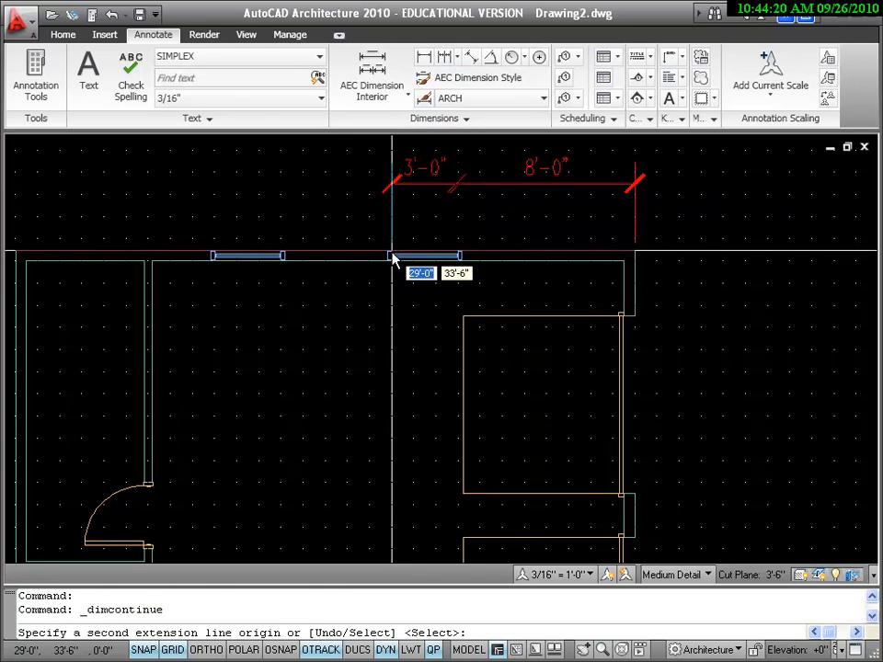
pyautogui.scroll(-4, 393, 252)
pyautogui.scroll(3, 392, 231)
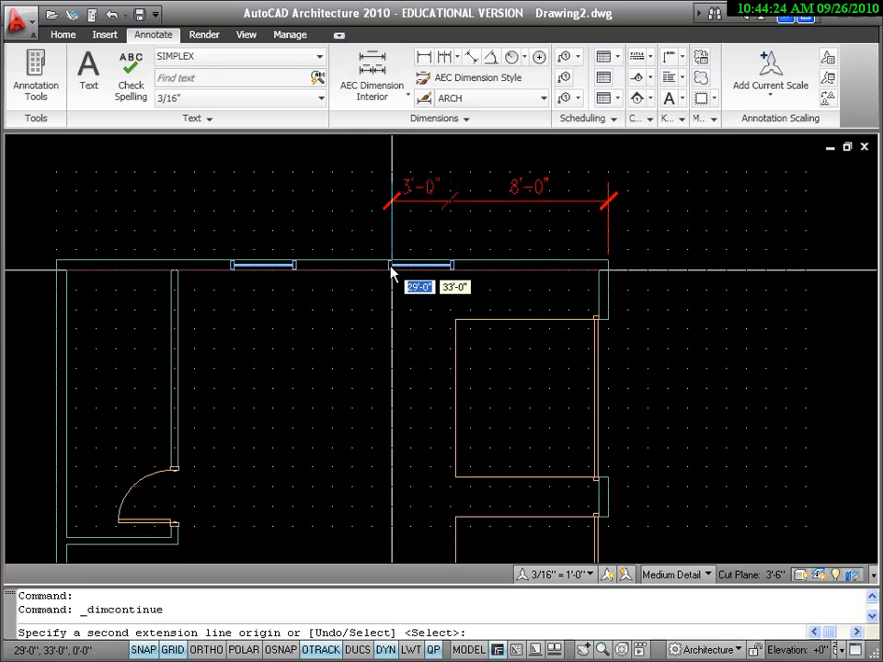
pyautogui.click(393, 269)
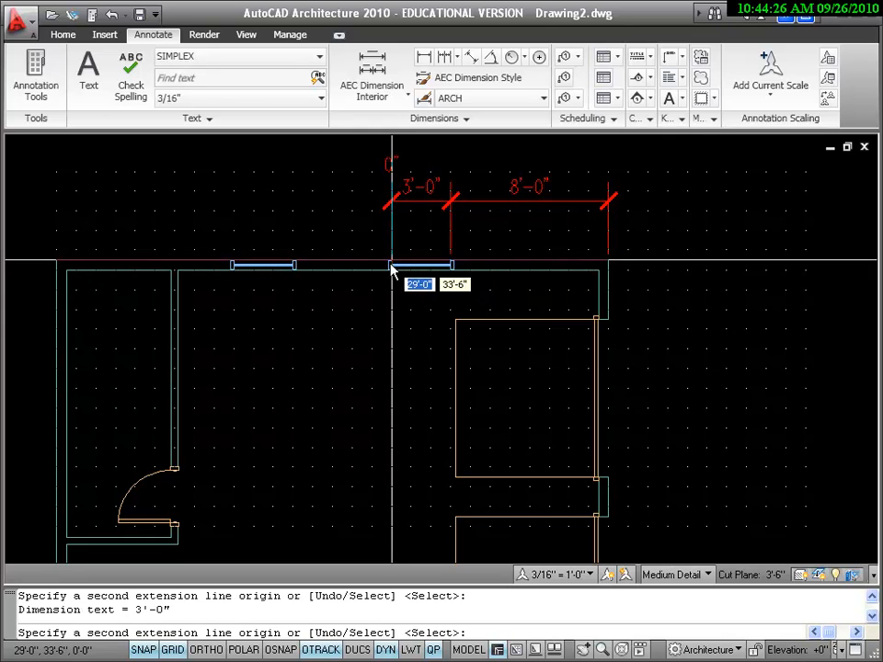
pyautogui.click(296, 266)
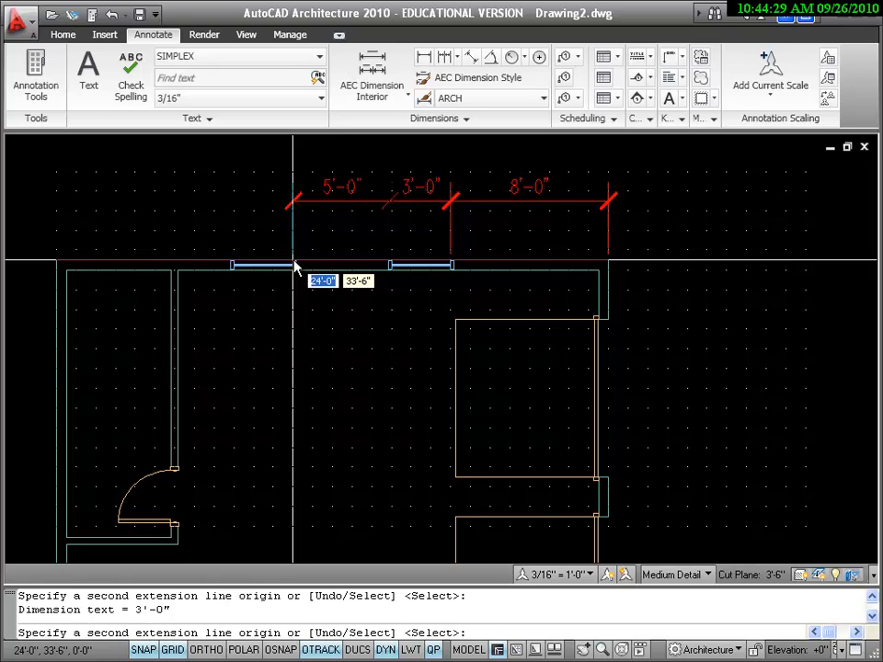
pyautogui.click(235, 265)
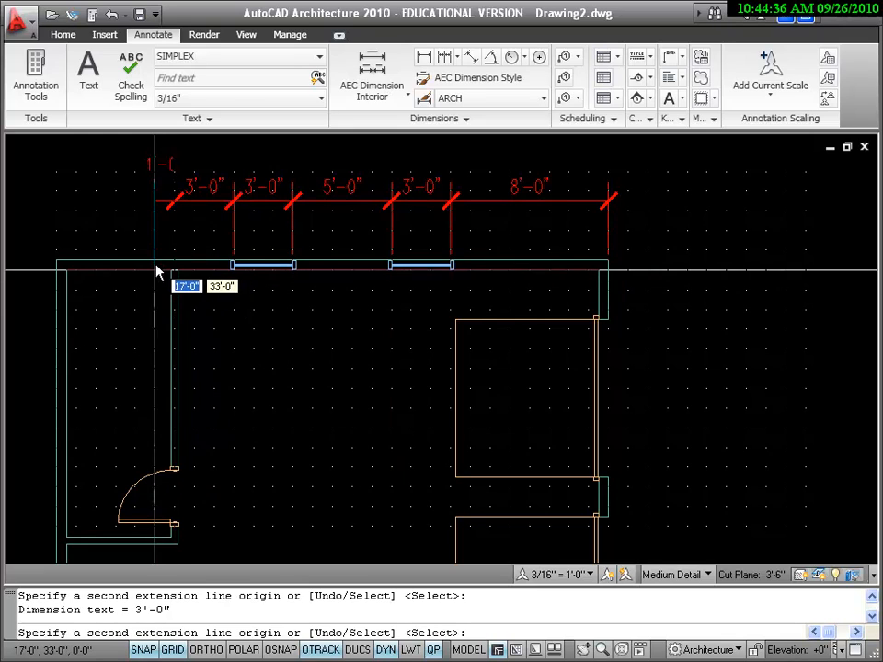
pyautogui.click(56, 268)
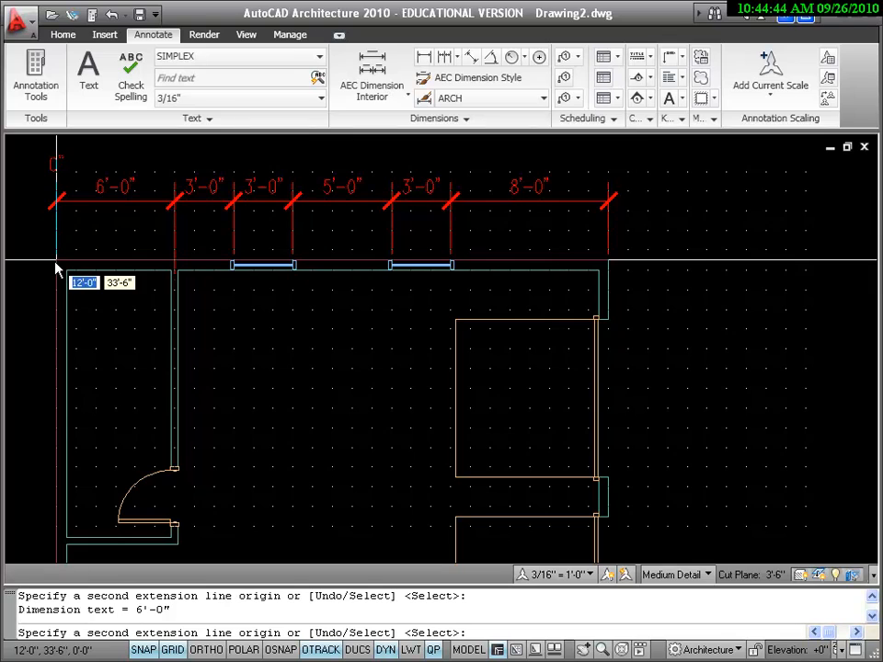
pyautogui.press('Return')
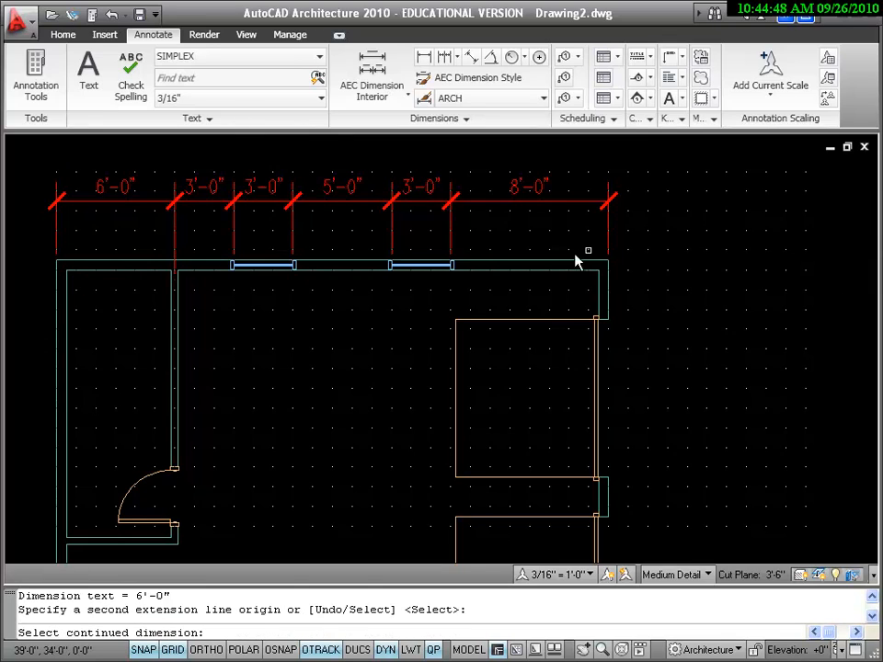
pyautogui.click(697, 222)
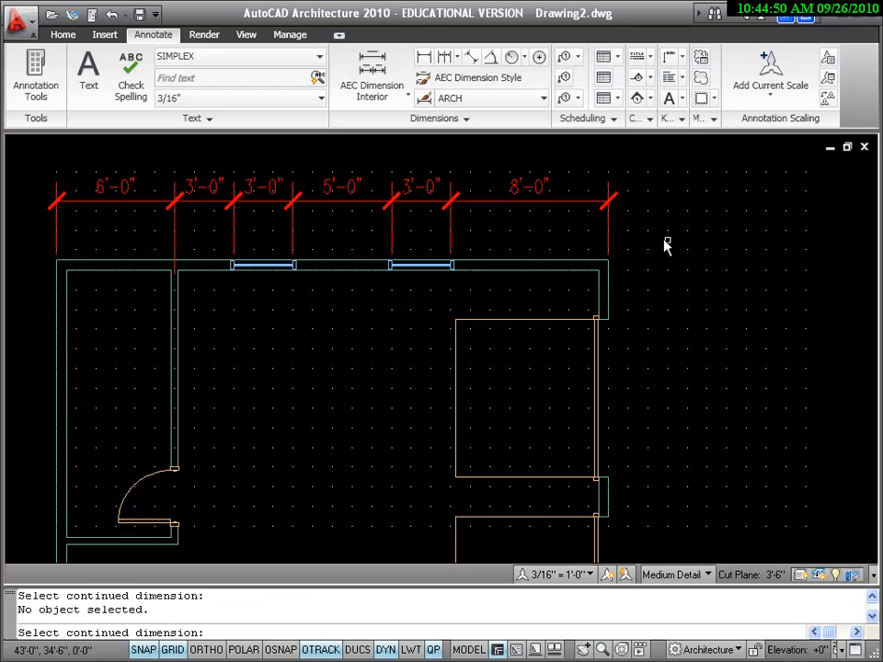
# Stretch the left window in the upper exterior wall, together with its attached dimensions, 6" to the right along the wall
pyautogui.click(62, 35)
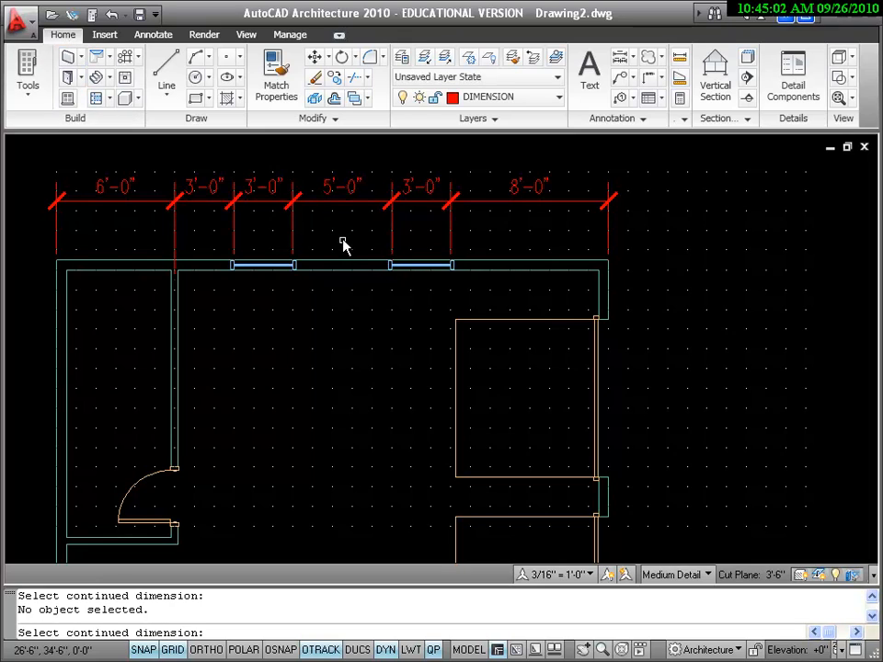
pyautogui.click(368, 78)
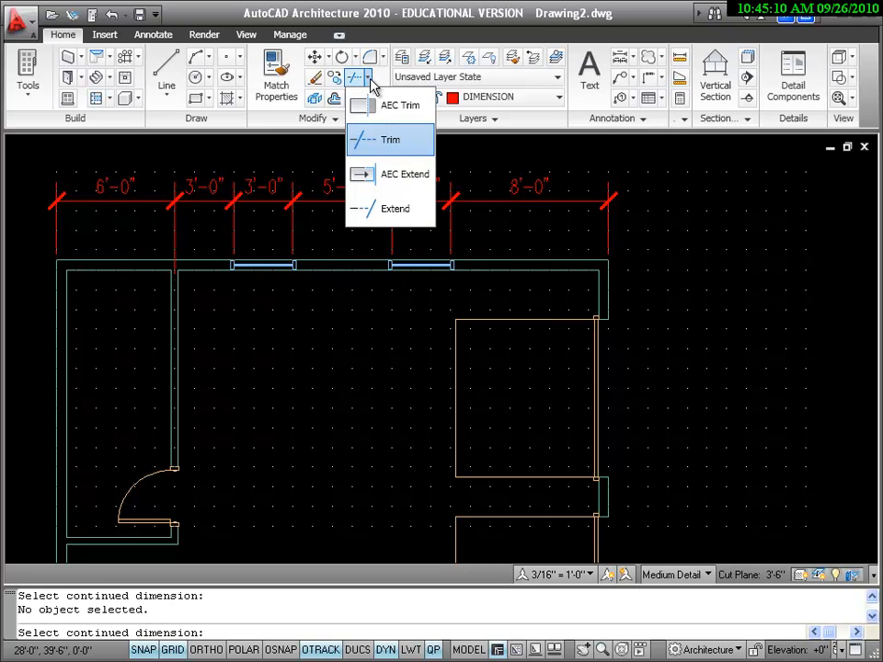
pyautogui.click(326, 124)
pyautogui.click(326, 124)
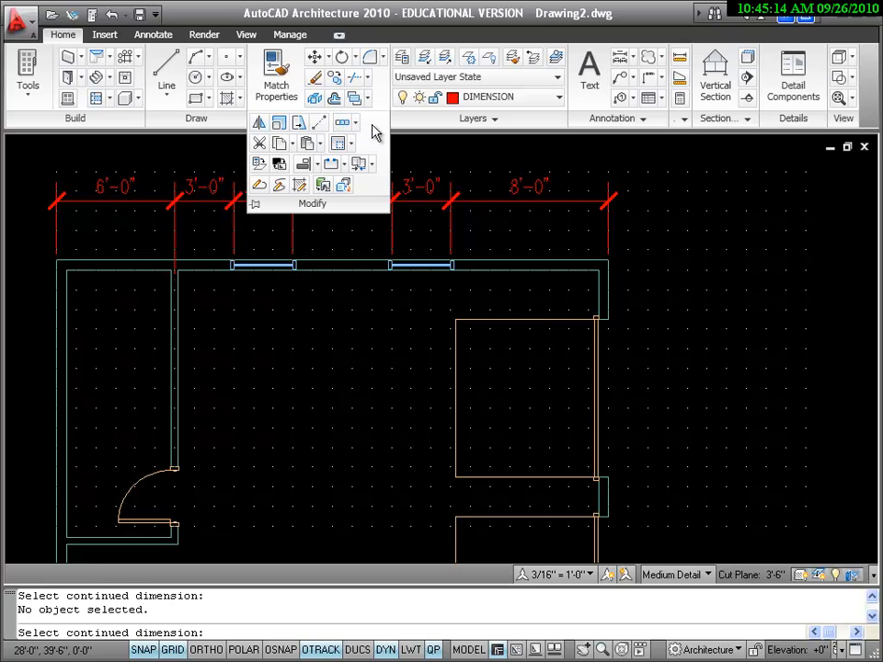
pyautogui.click(298, 126)
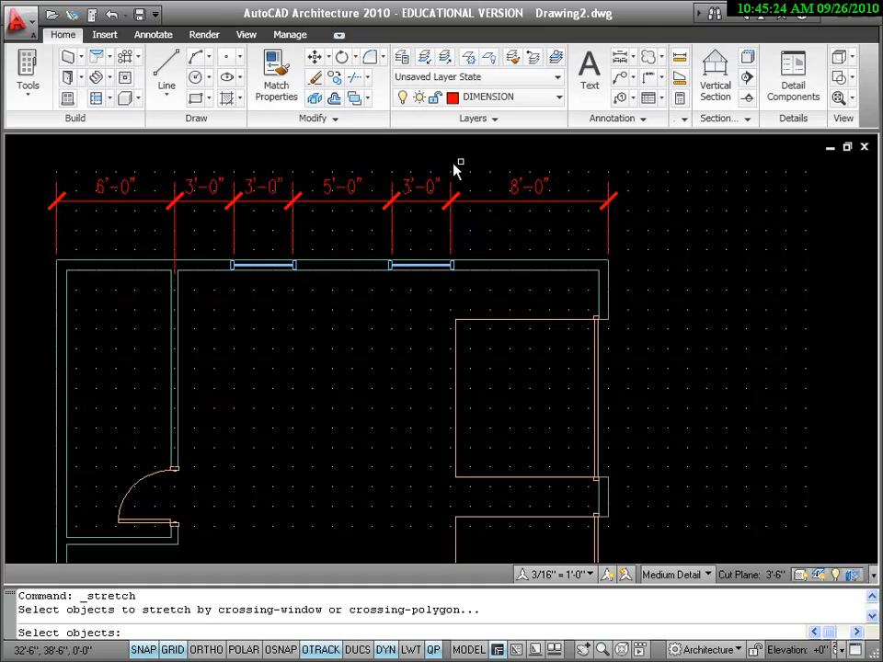
pyautogui.click(363, 152)
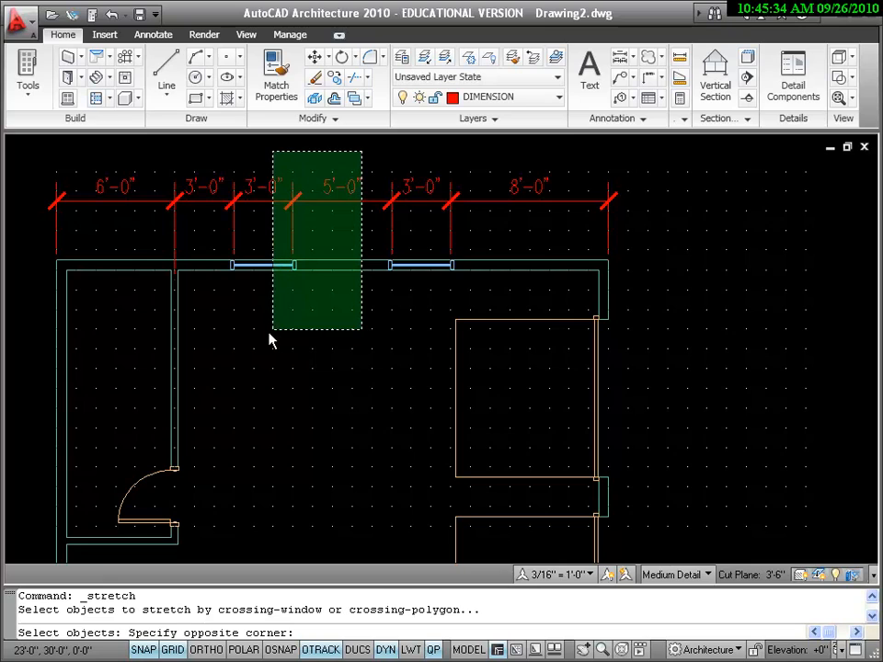
pyautogui.click(216, 335)
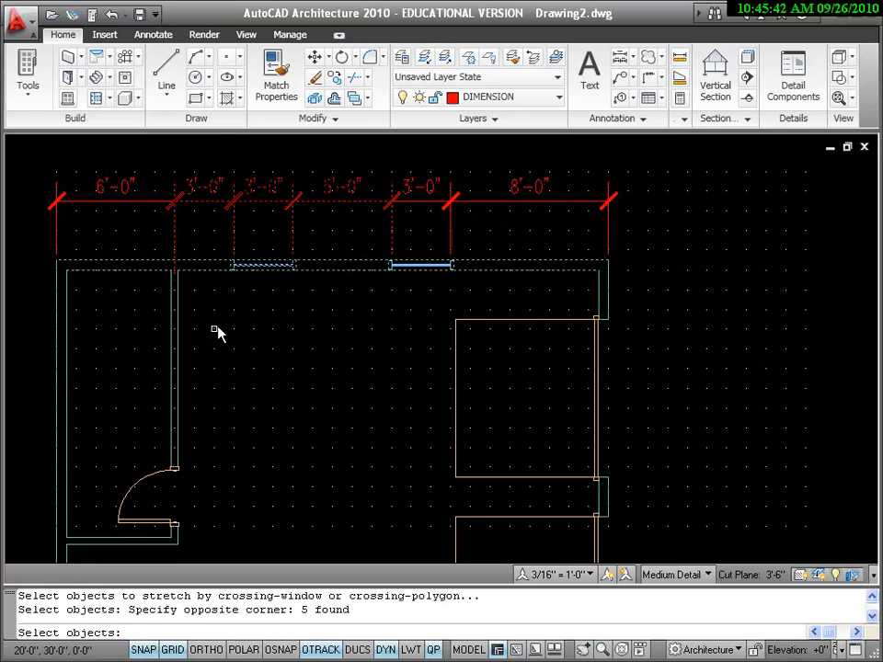
pyautogui.press('Return')
pyautogui.click(343, 247)
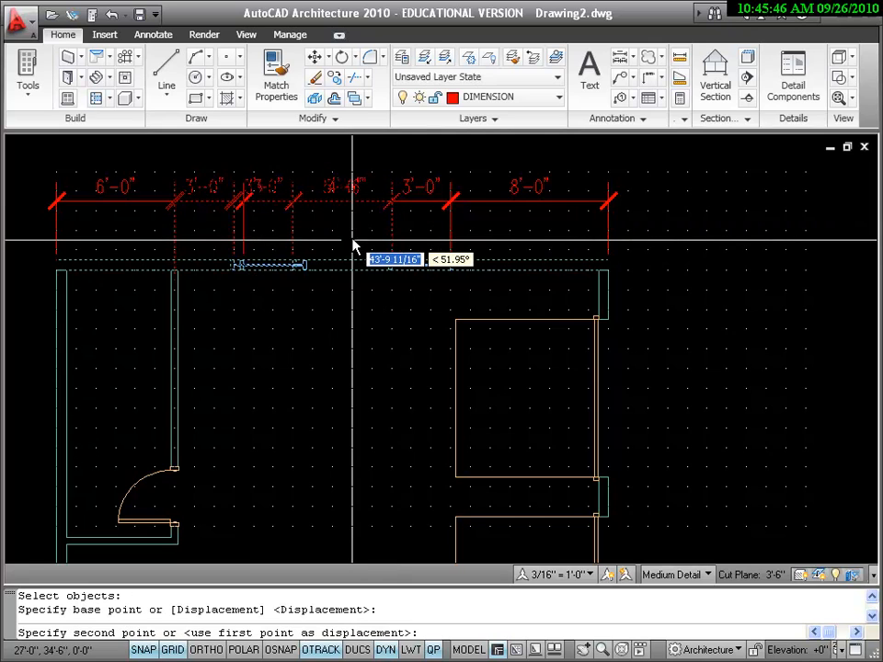
pyautogui.click(352, 244)
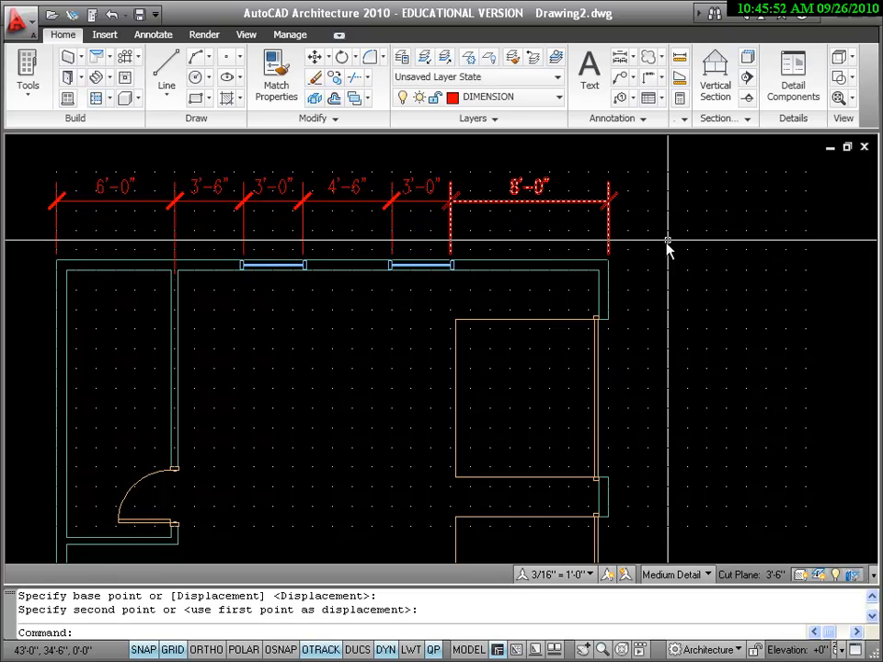
# Add an overall linear dimension between the upper wall's two exterior corners, placed 2'-6" above the existing dimension chain
pyautogui.scroll(-2, 670, 248)
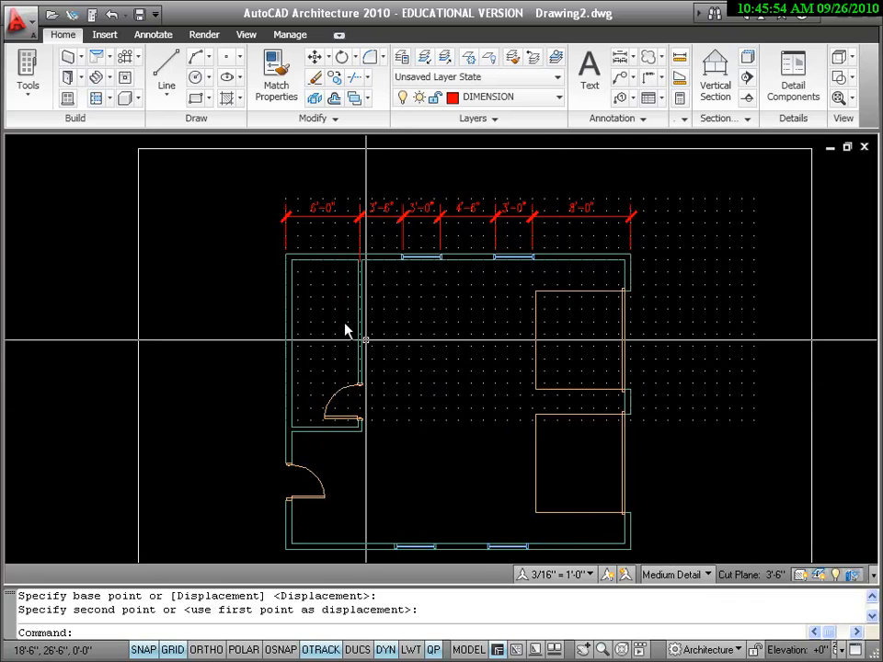
pyautogui.click(157, 36)
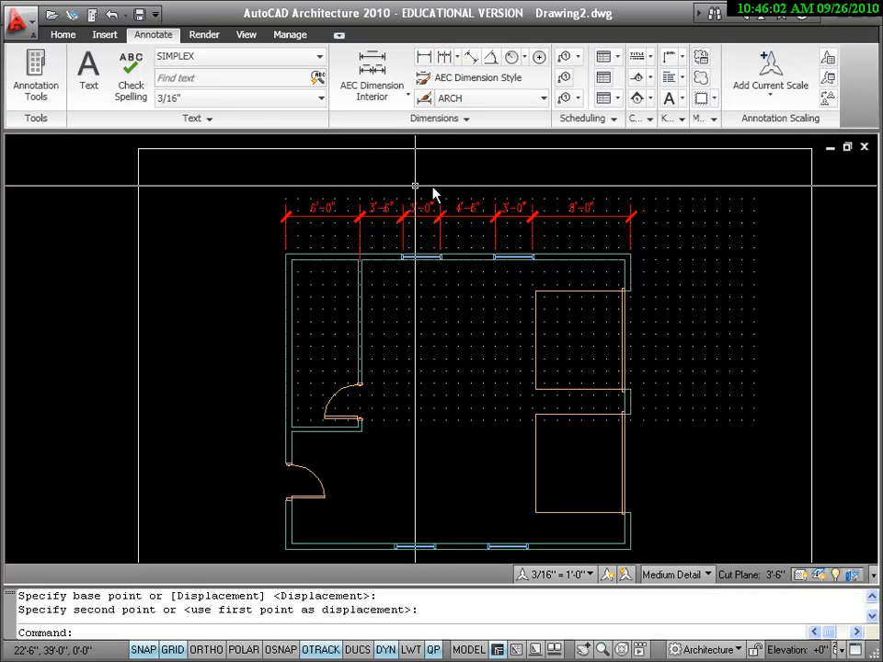
pyautogui.scroll(2, 462, 195)
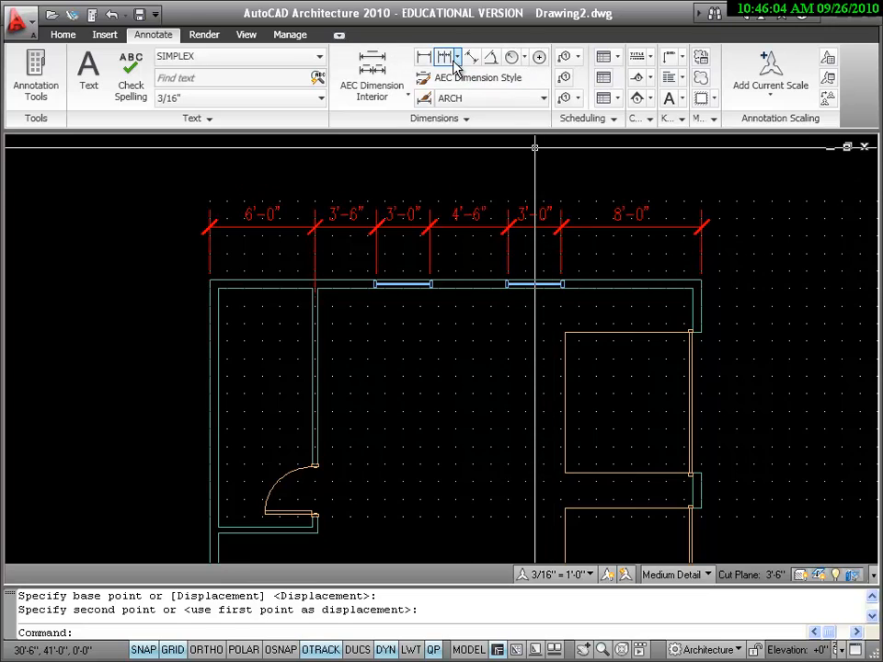
pyautogui.click(425, 58)
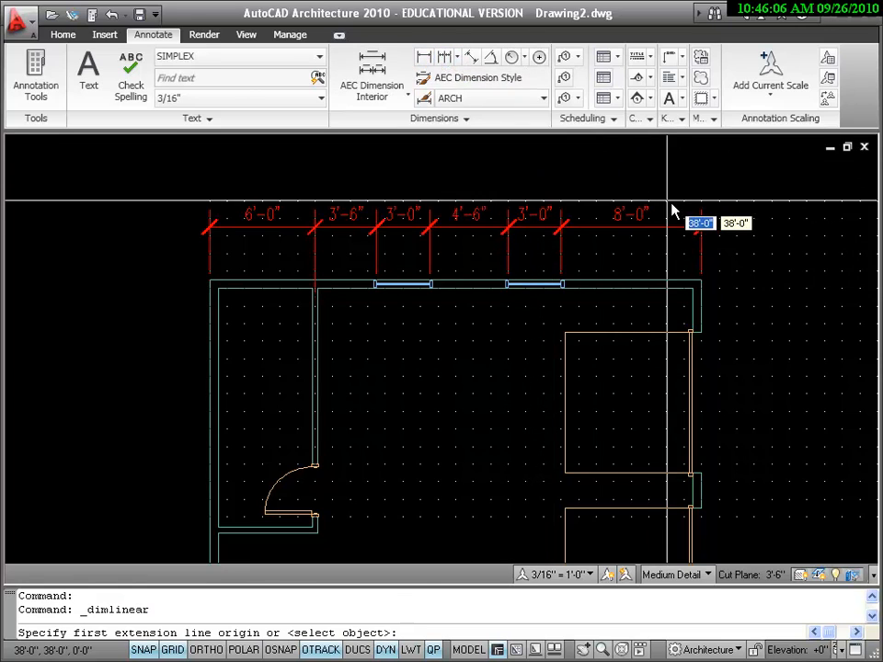
pyautogui.click(702, 287)
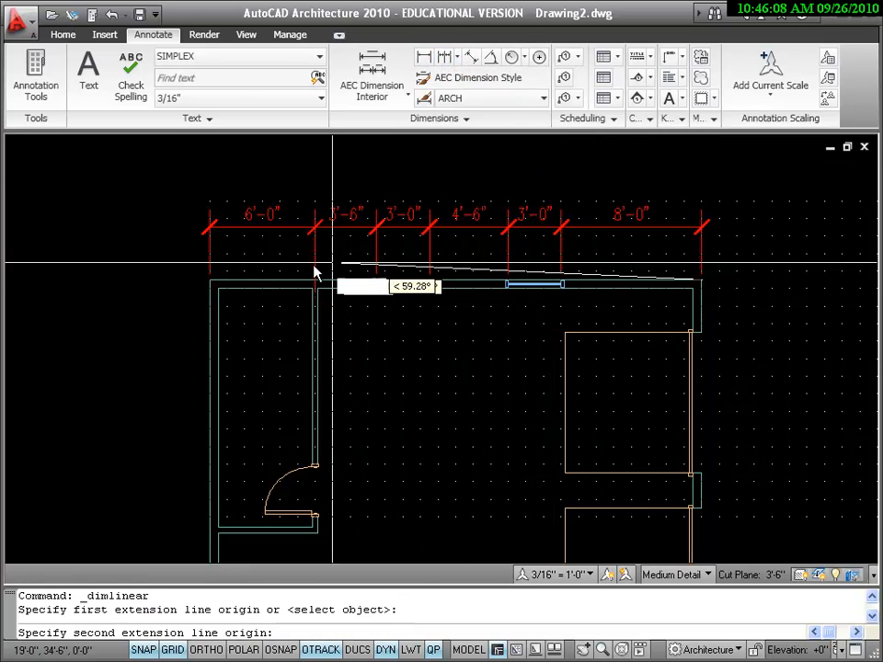
pyautogui.click(210, 280)
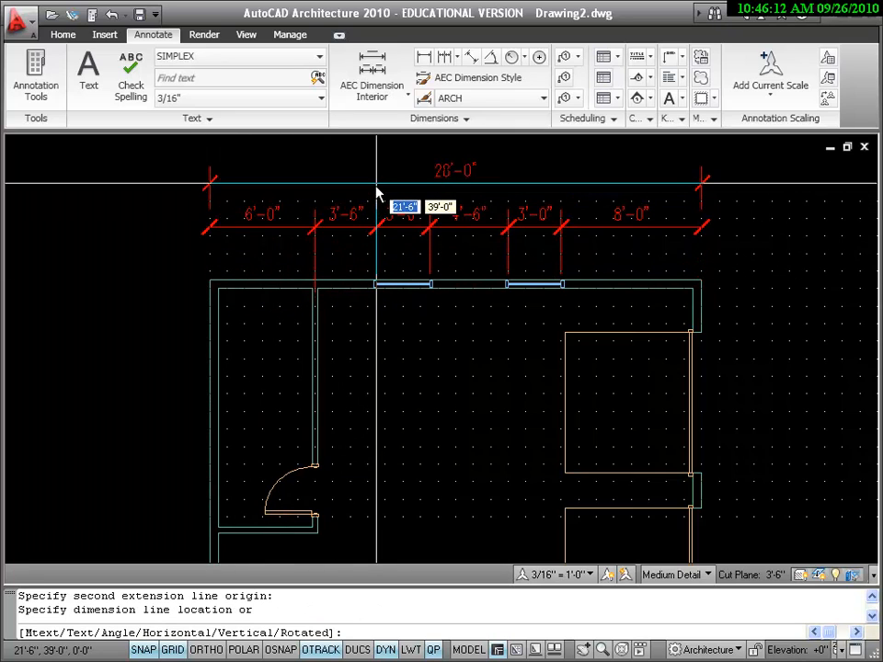
pyautogui.click(376, 185)
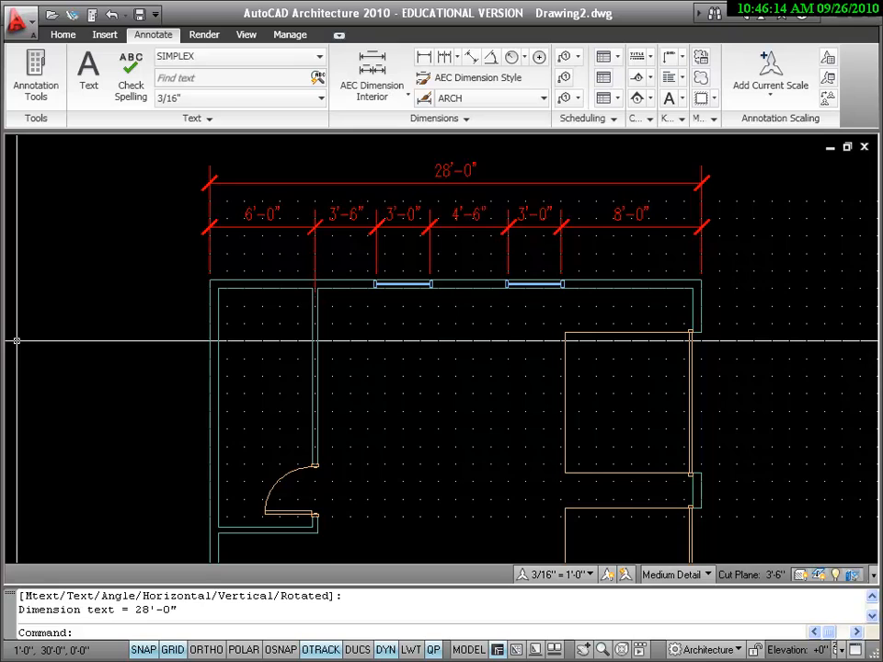